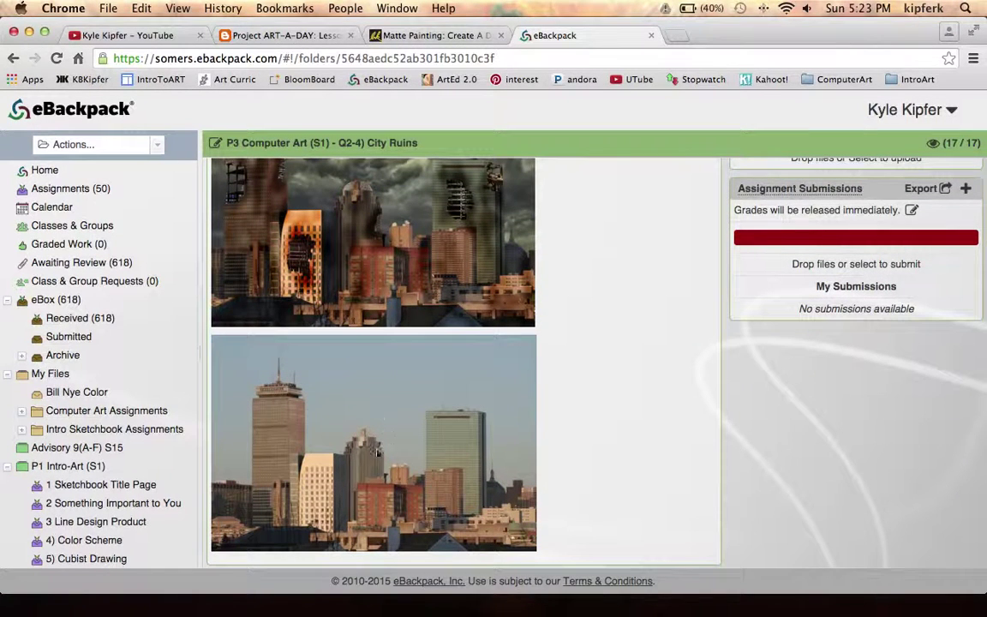
Step: Review the City Ruins assignment's example images and written instructions
scroll(349, 287, up, 2)
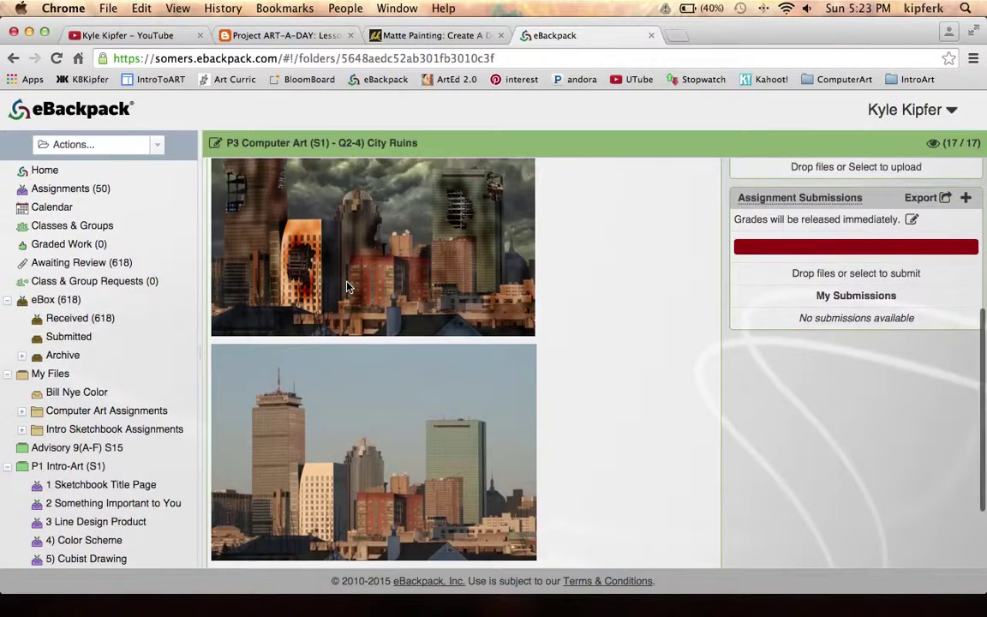
scroll(348, 287, up, 2)
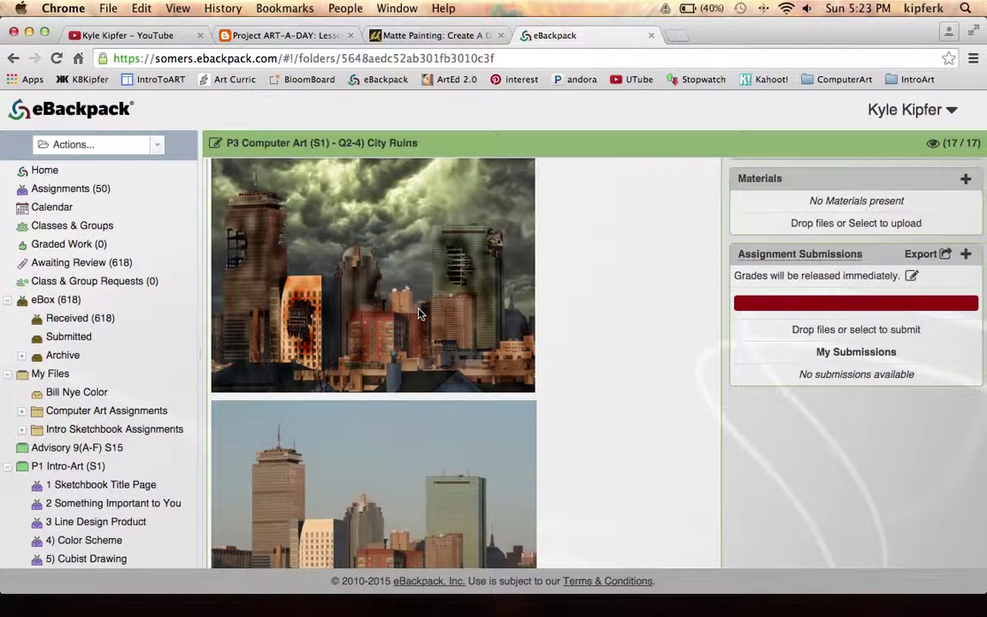
scroll(398, 345, up, 5)
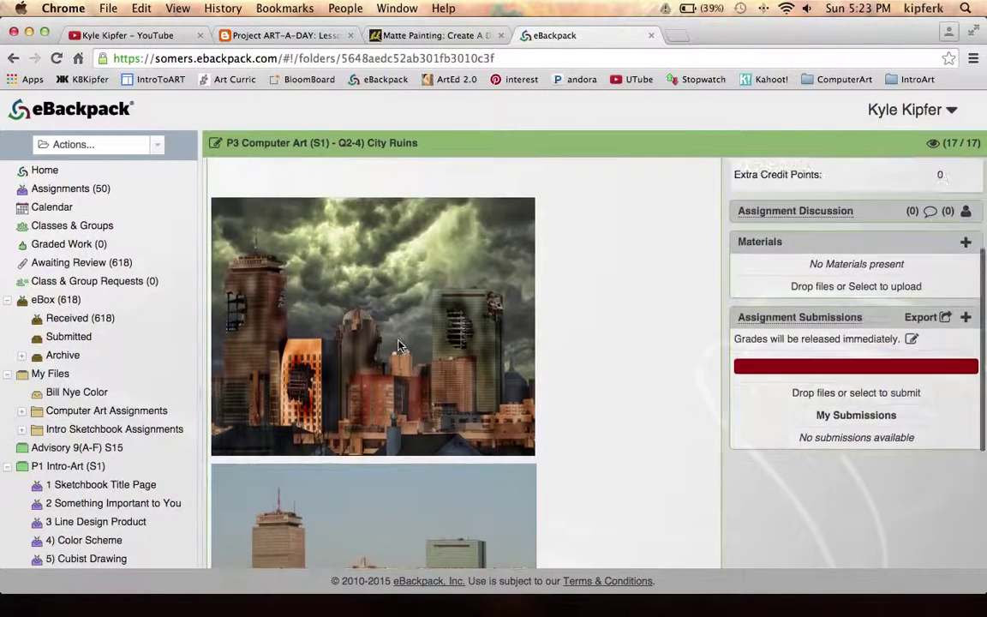
scroll(399, 345, up, 5)
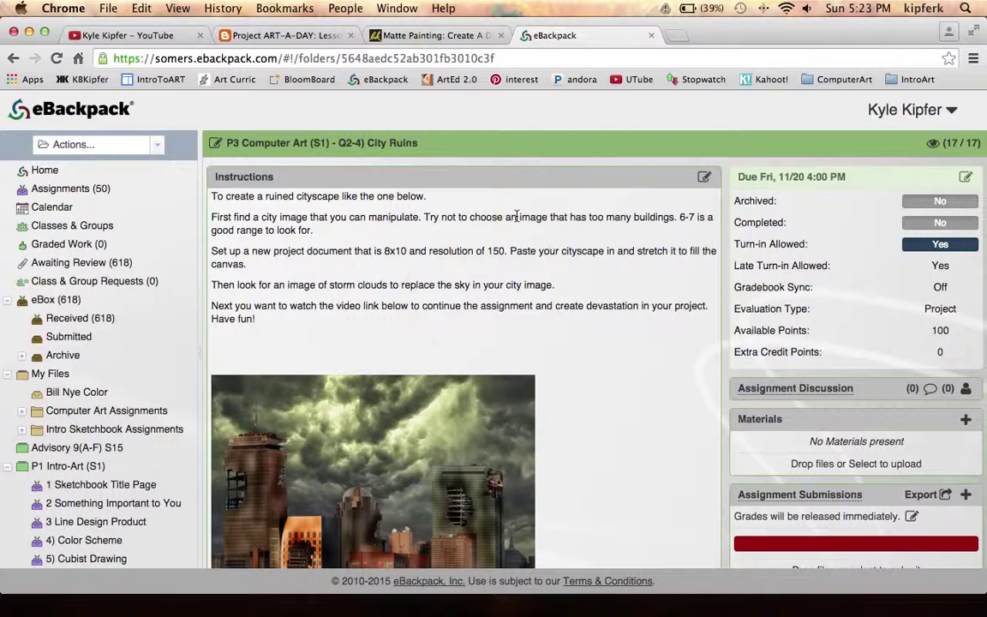
Step: Search Google Images for "cityscape" in a new browser tab
key(super+t)
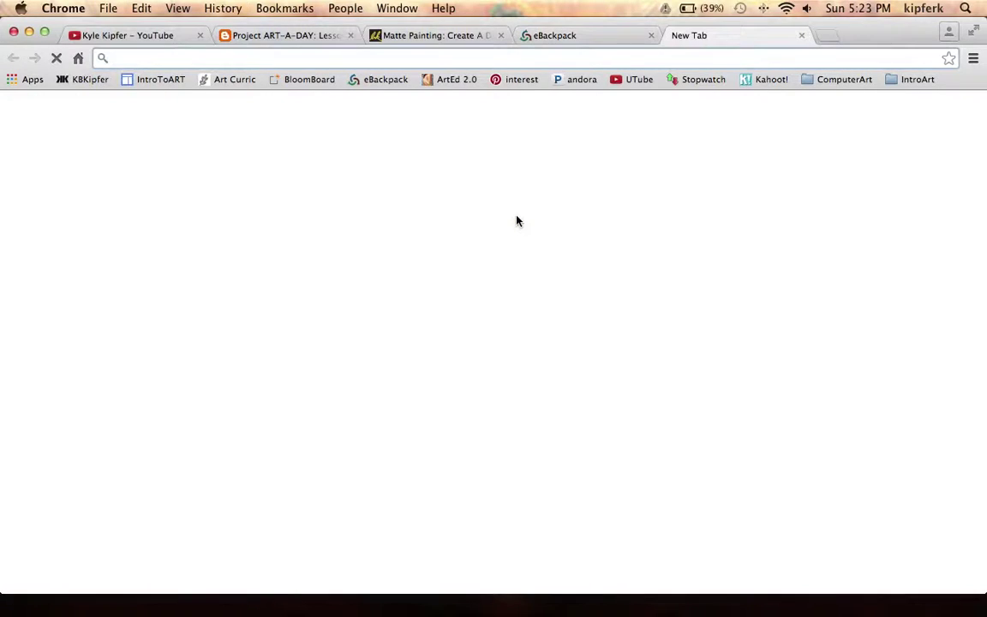
text(city)
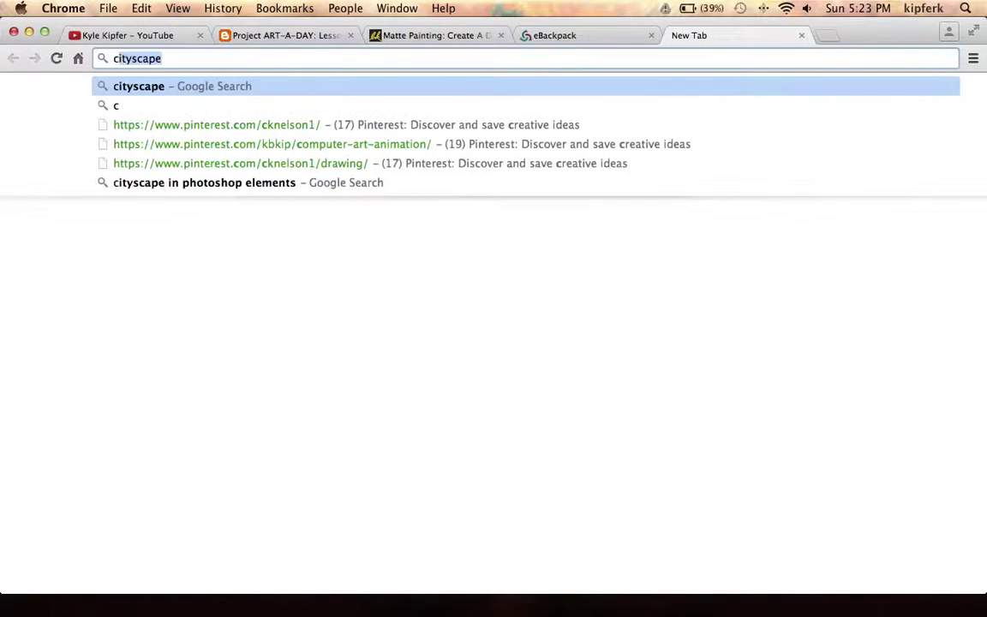
text(scape)
key(Return)
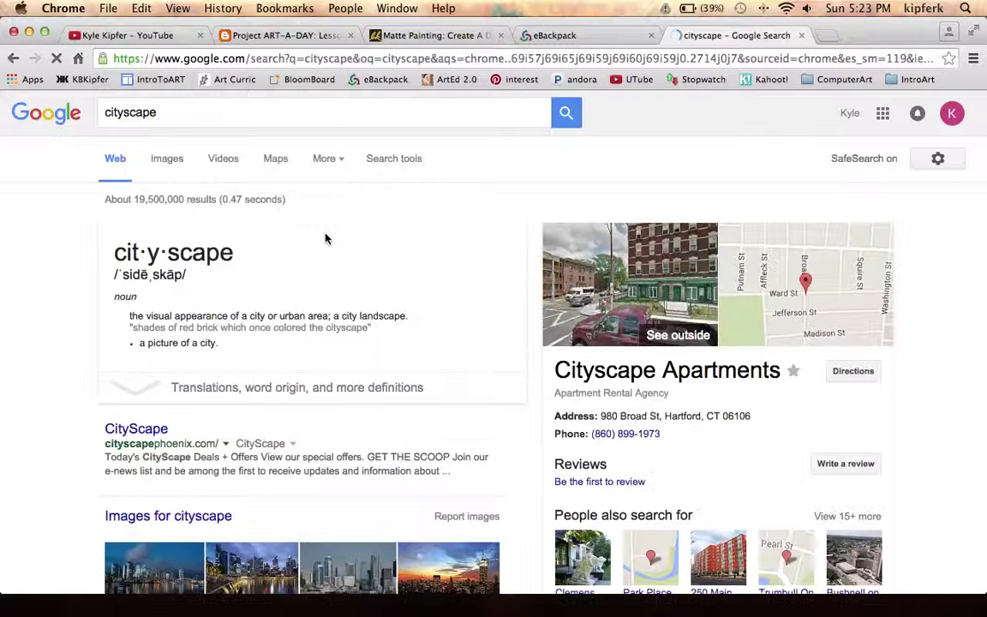
click(175, 164)
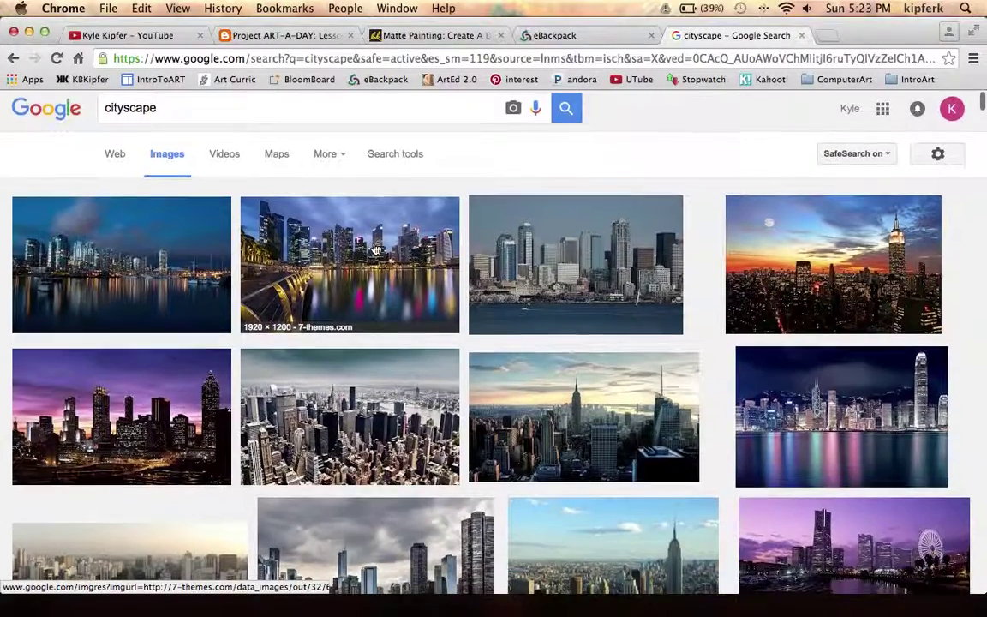
Step: Browse the cityscape image results and open the preview of the 2048 × 1336 Seattle Washington photo from commons.wikimedia.org
scroll(374, 248, down, 1)
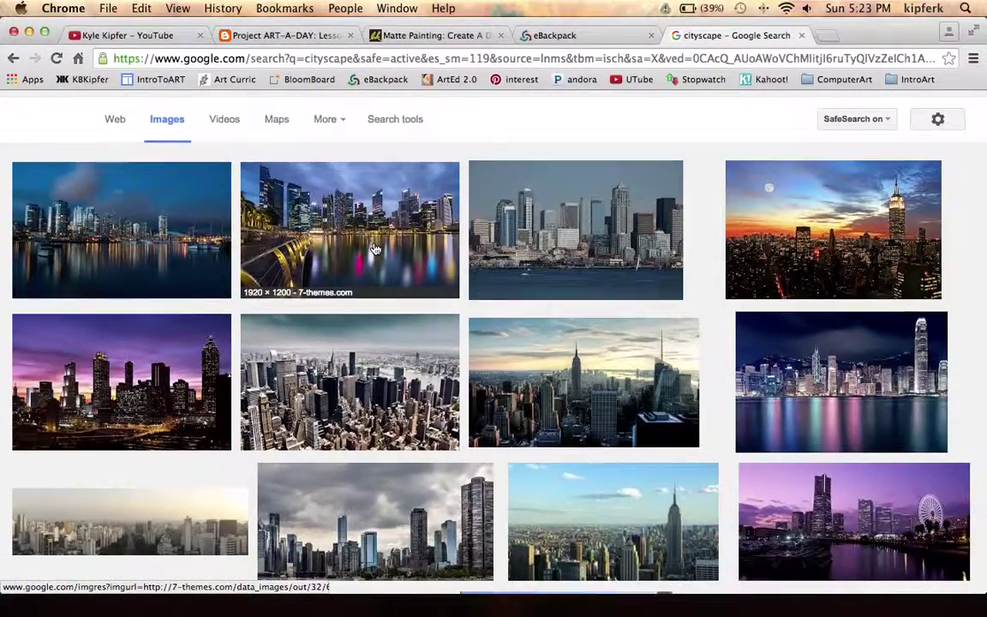
scroll(374, 248, down, 2)
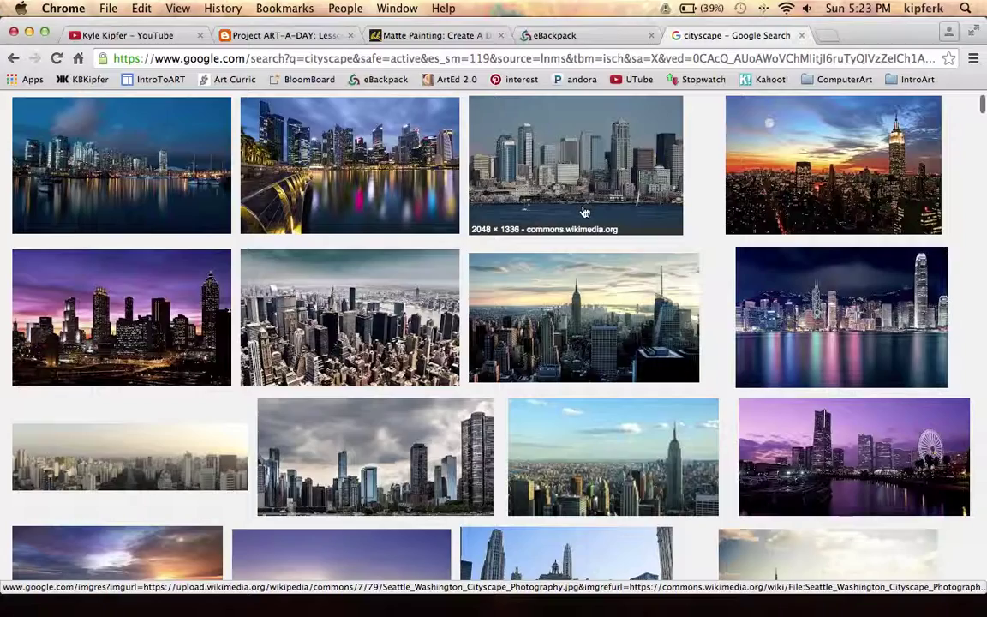
scroll(584, 214, down, 3)
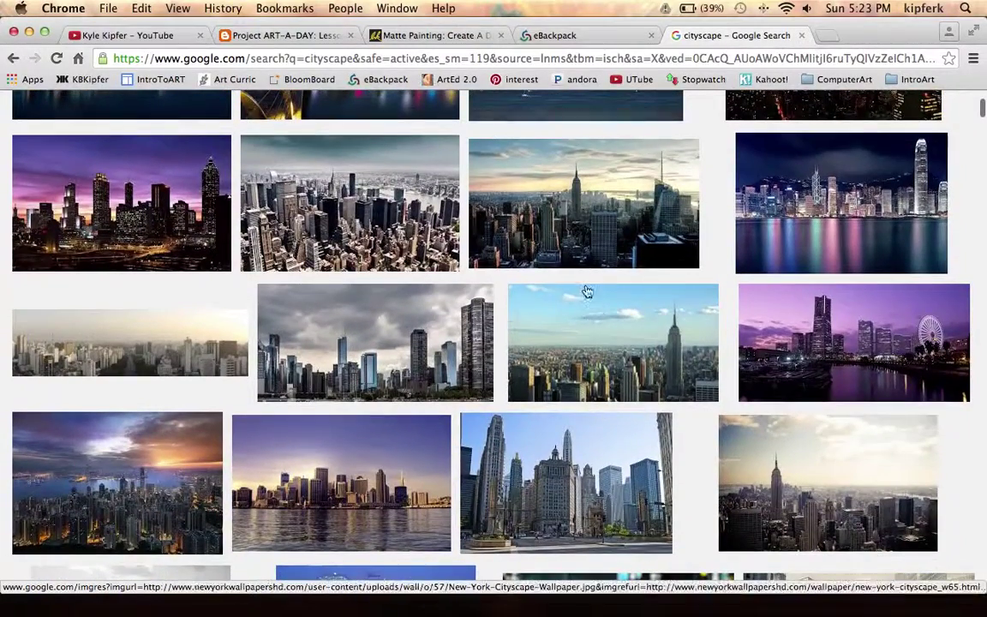
scroll(590, 308, down, 4)
scroll(594, 310, down, 1)
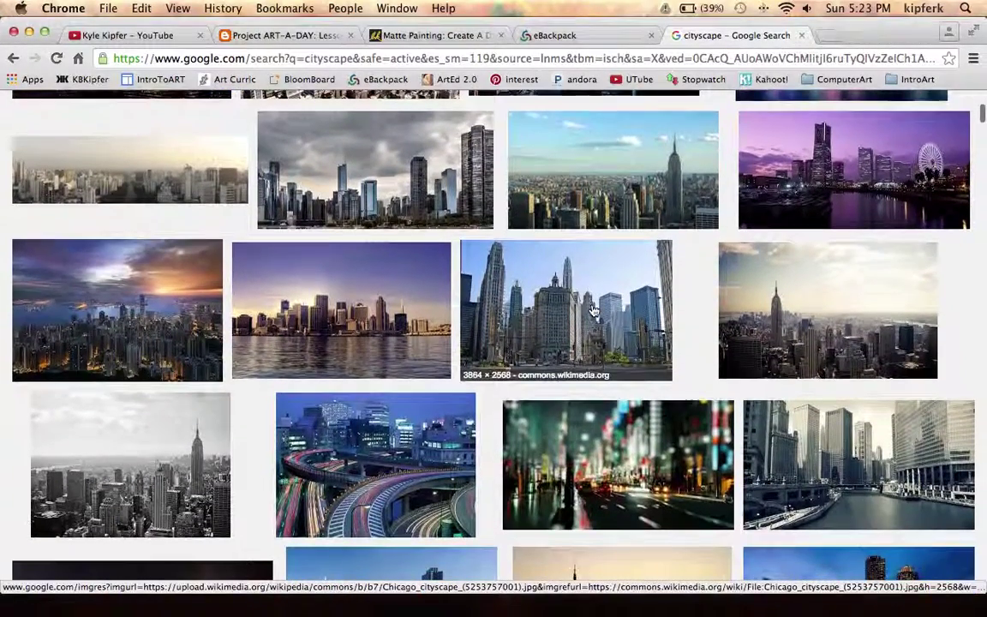
scroll(591, 311, up, 2)
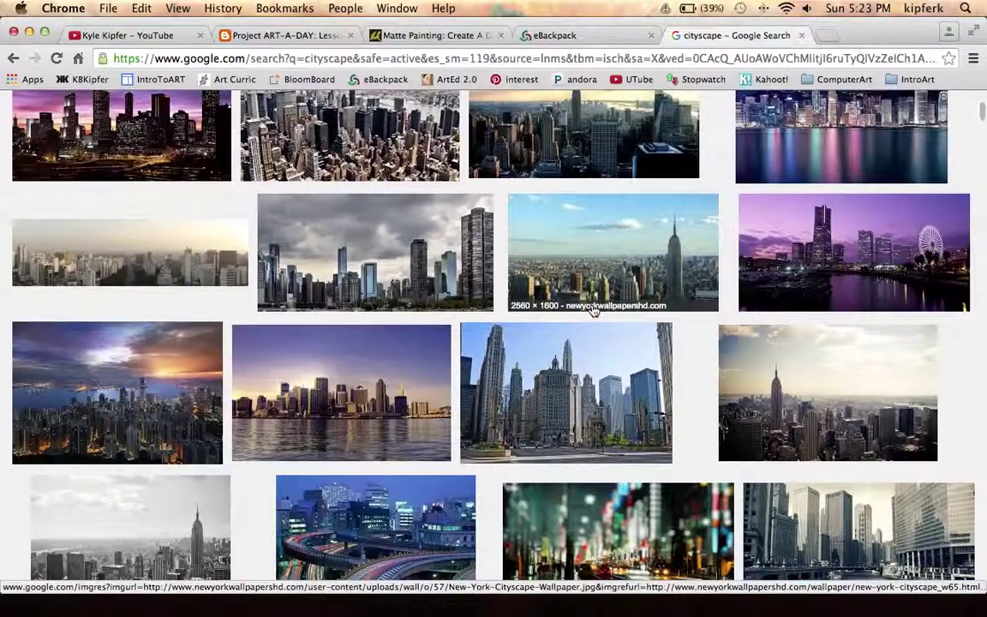
scroll(591, 310, down, 1)
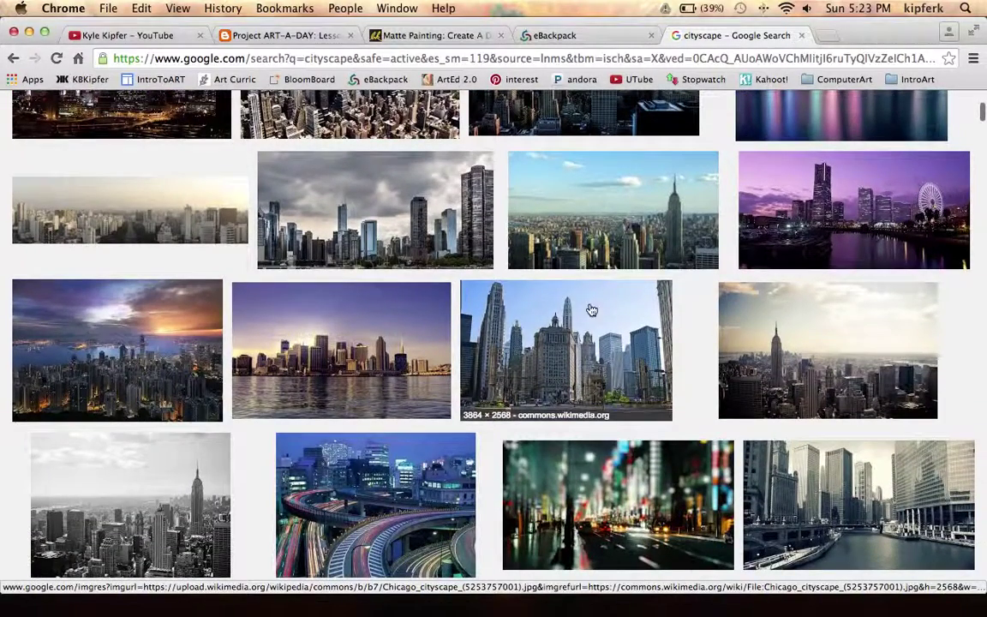
scroll(586, 312, up, 5)
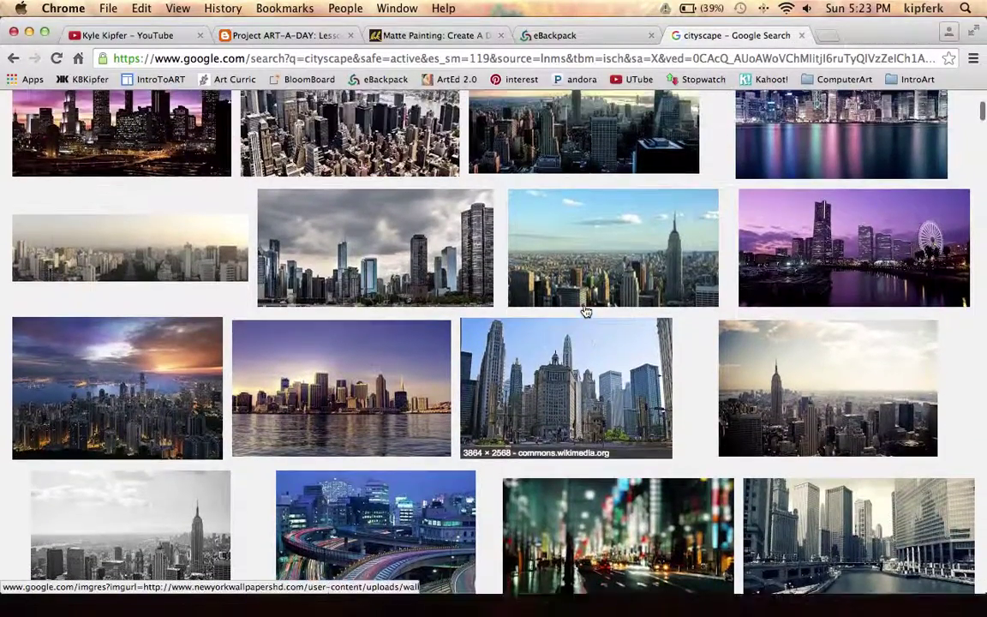
scroll(586, 311, up, 2)
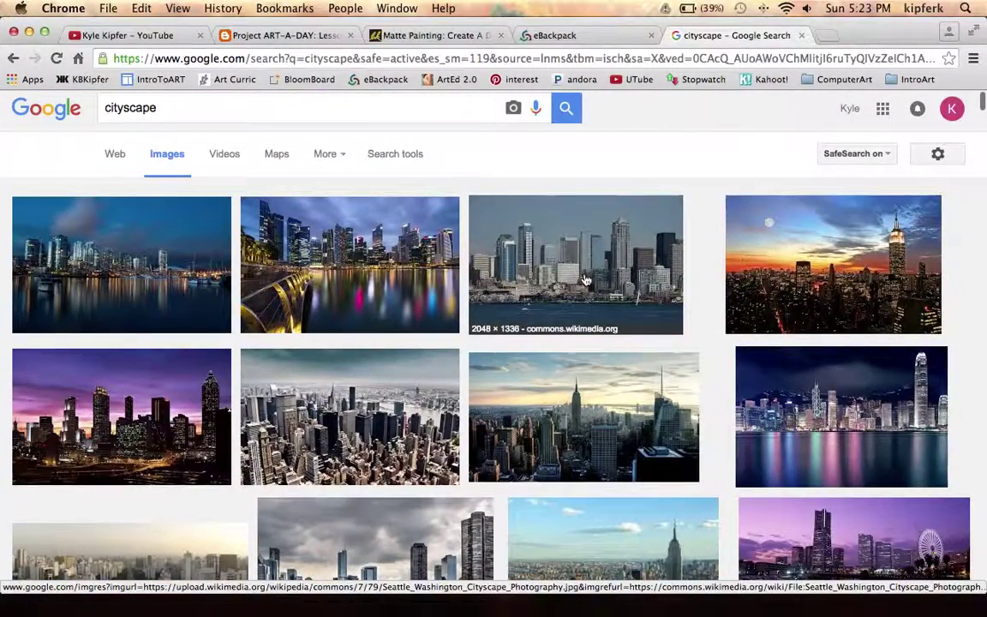
click(587, 280)
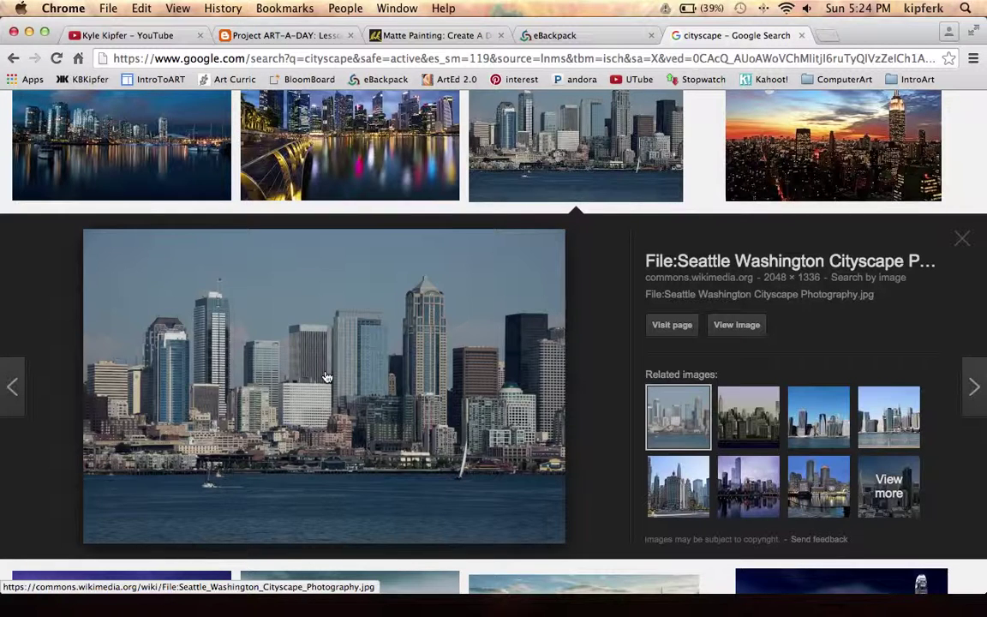
Step: Switch to Photoshop Elements and set up a new document 10 inches wide and 8 inches high at 150 pixels/inch
key(super+Tab)
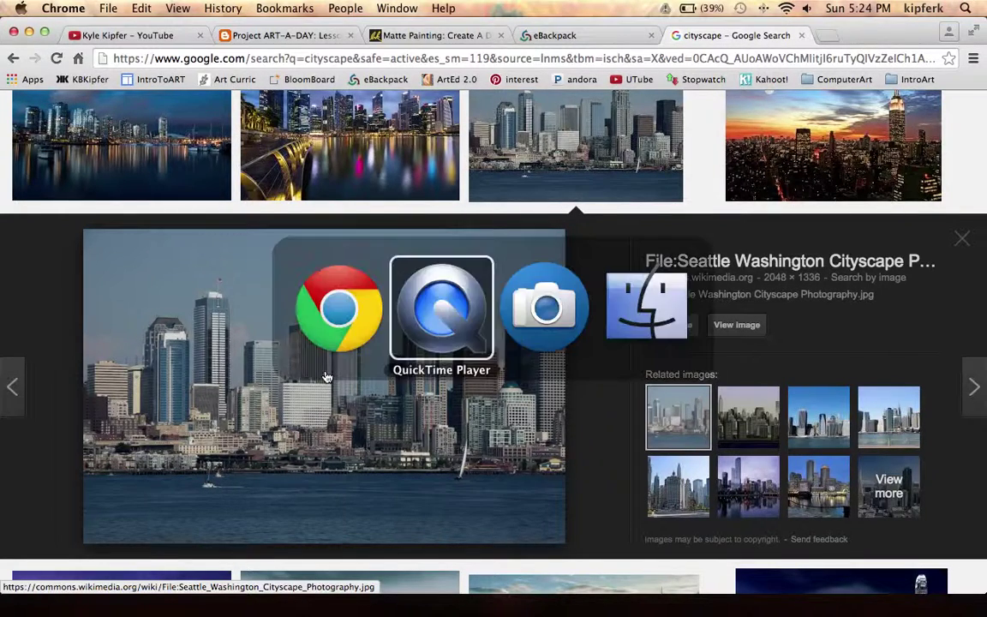
key(super+Tab)
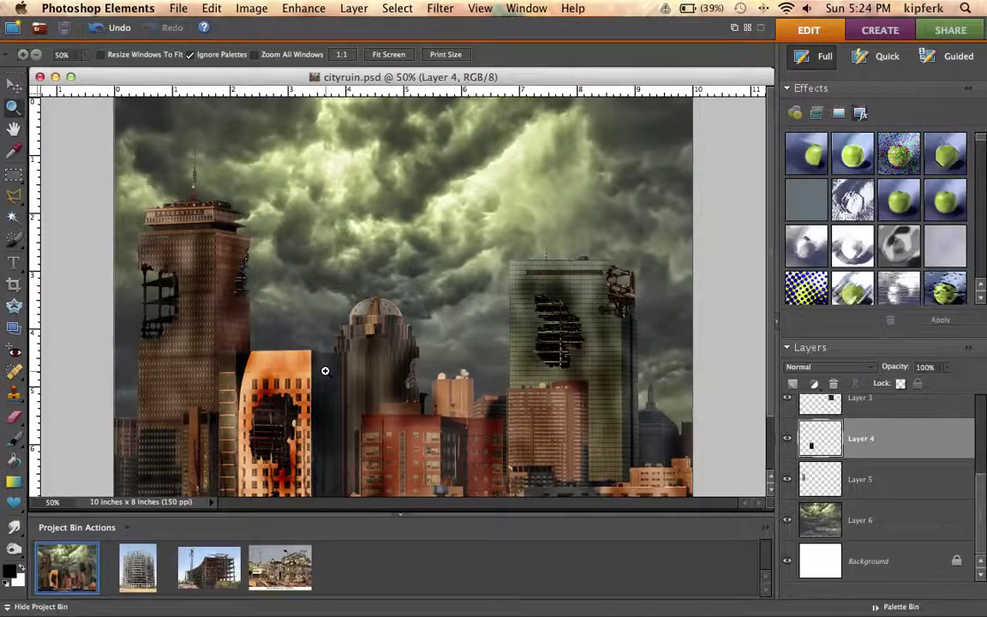
key(super+n)
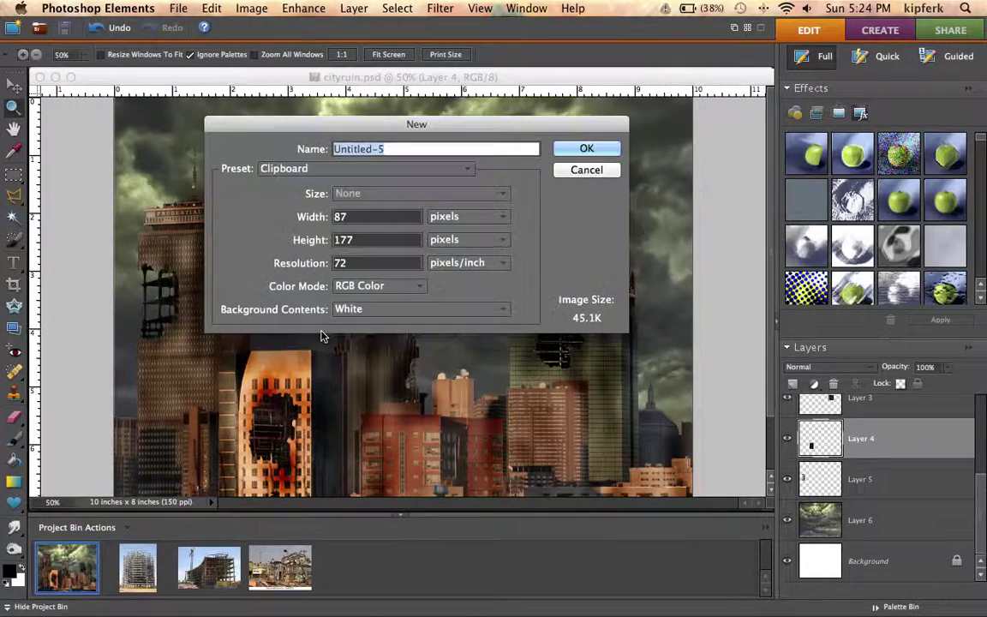
click(502, 216)
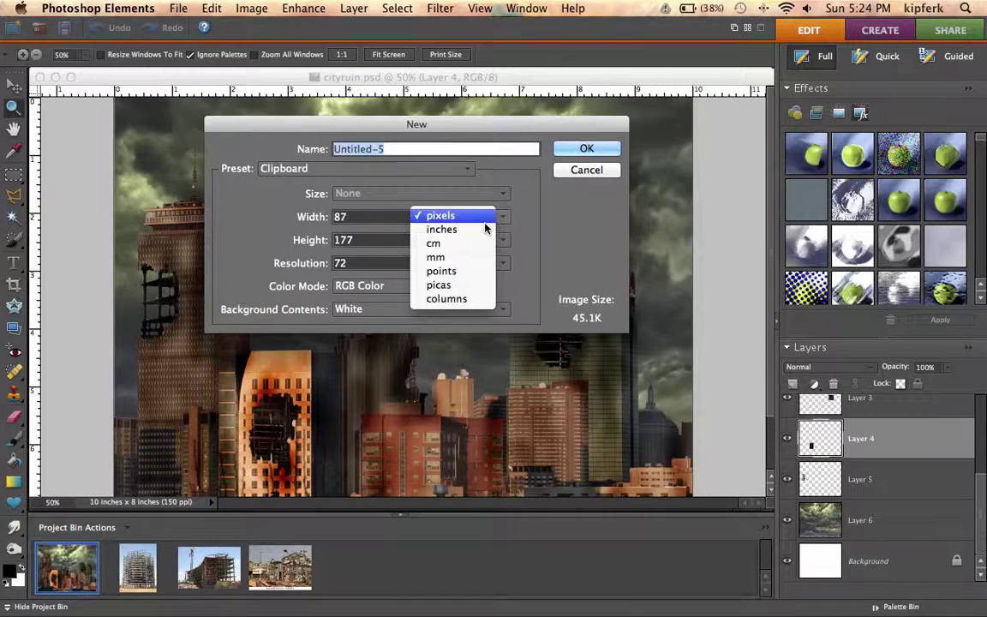
click(479, 229)
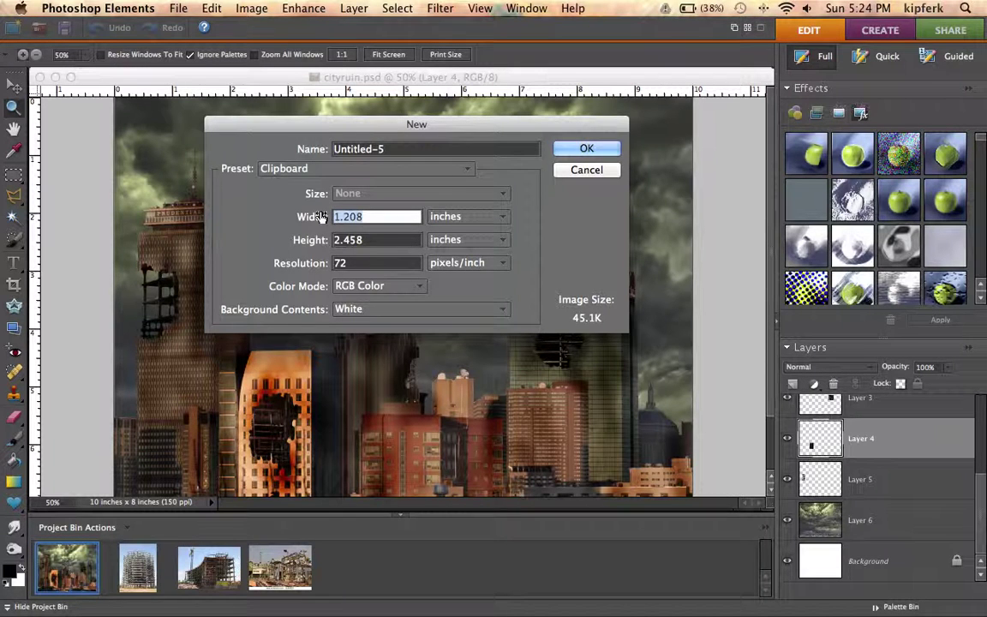
text(10)
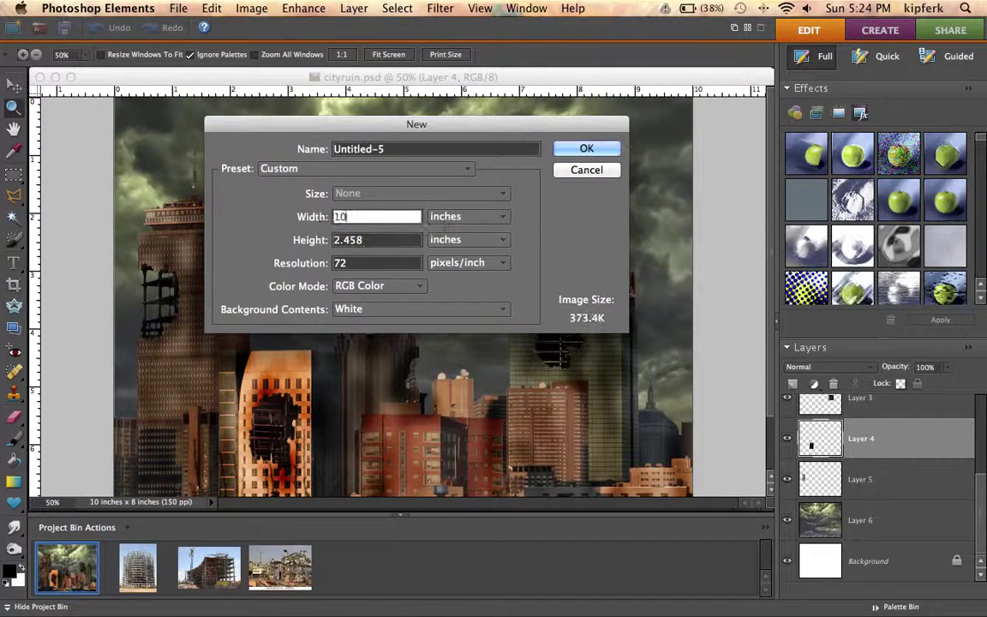
key(Tab)
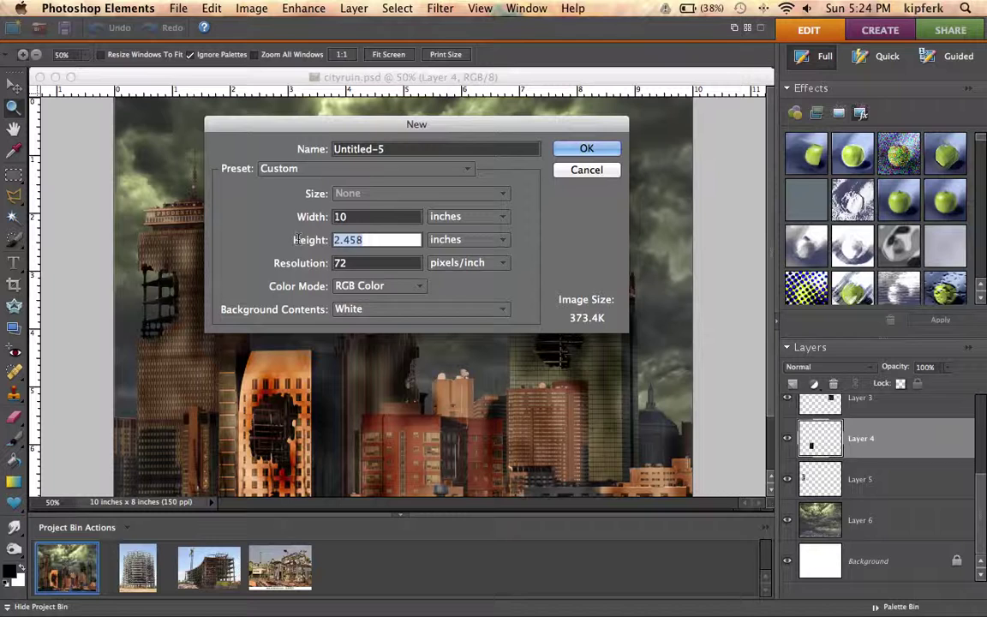
text(8)
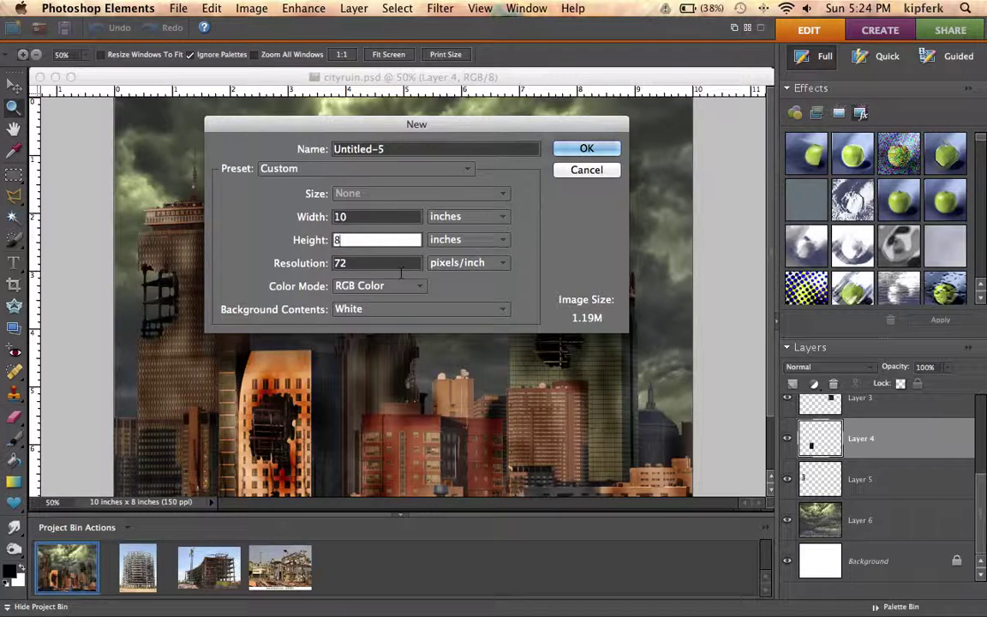
key(Tab)
text(15)
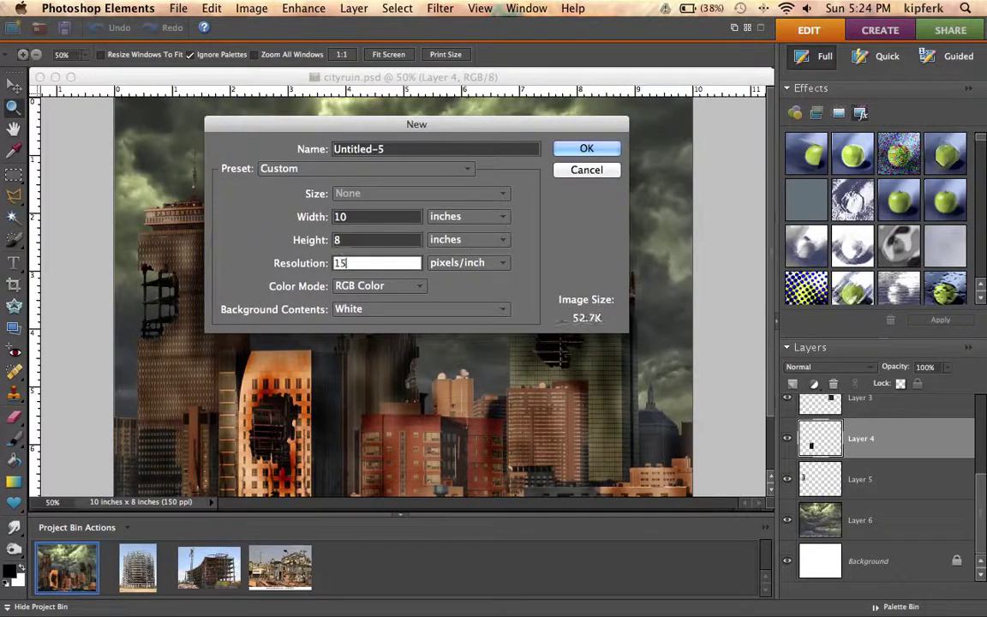
text(0)
Step: Name the new document "cityruin" and create it
click(437, 151)
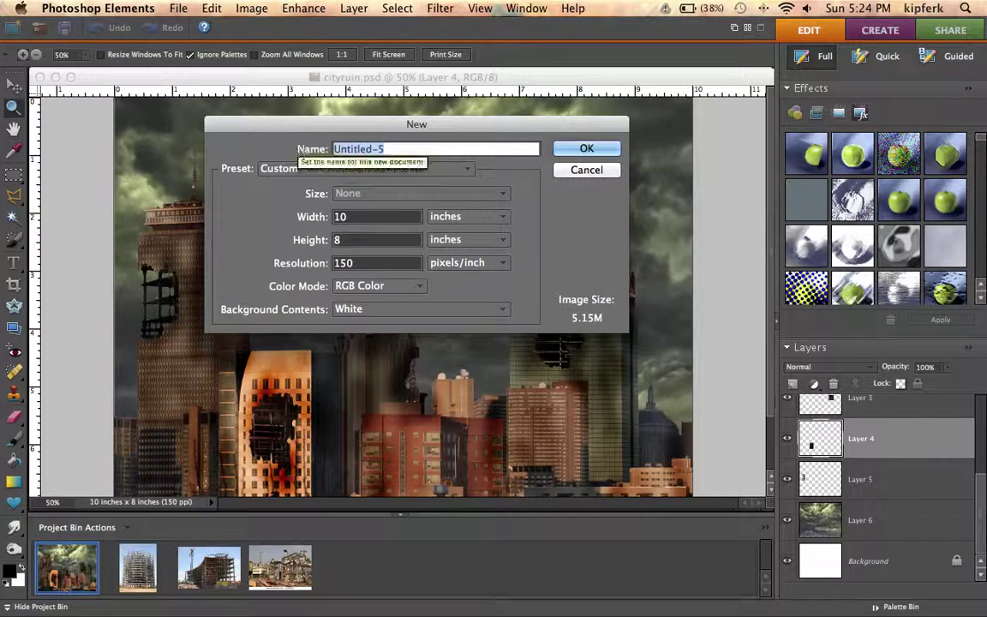
text(cityrui)
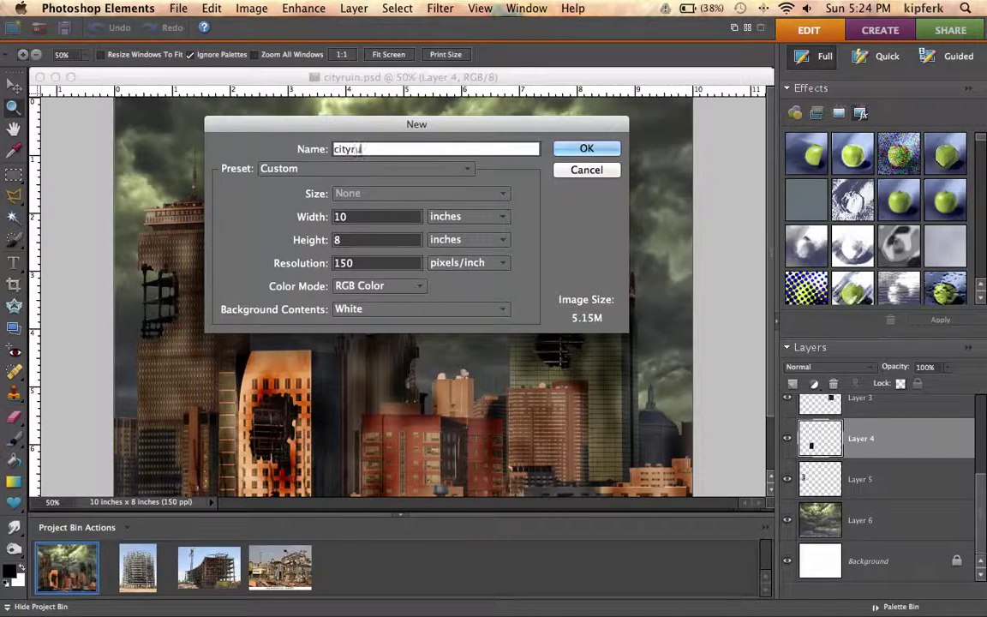
text(n)
key(Return)
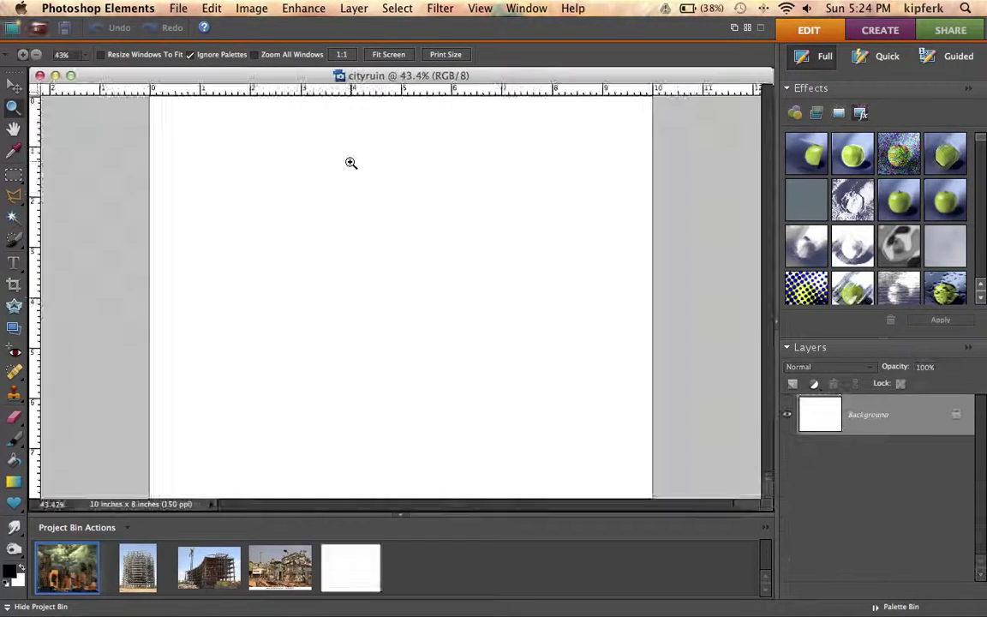
Step: Copy the previewed Seattle skyline image from Chrome and paste it into the cityruin document in Photoshop Elements
key(super+Tab)
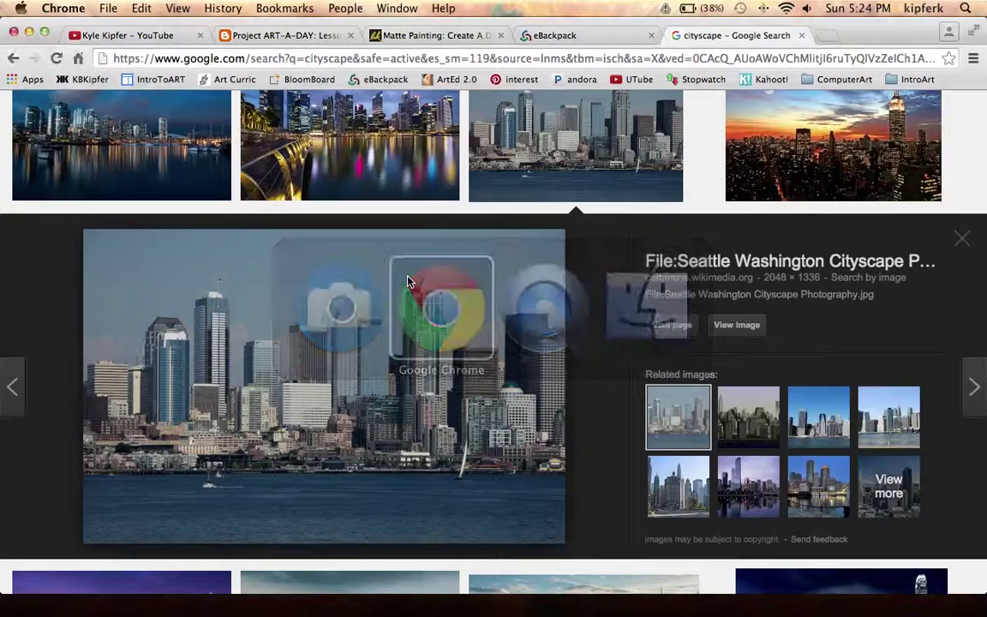
right_click(315, 378)
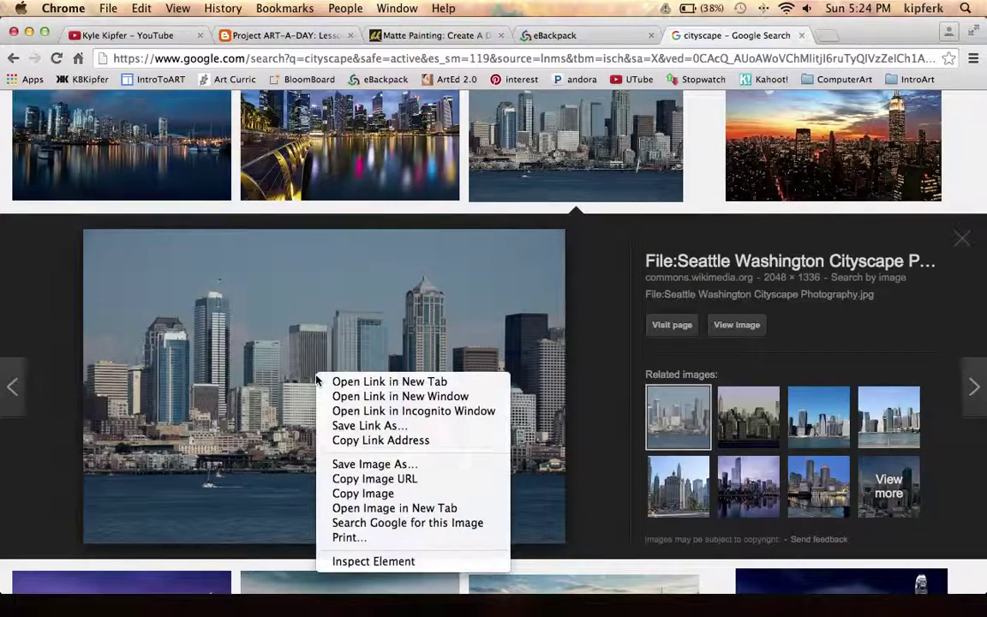
click(373, 495)
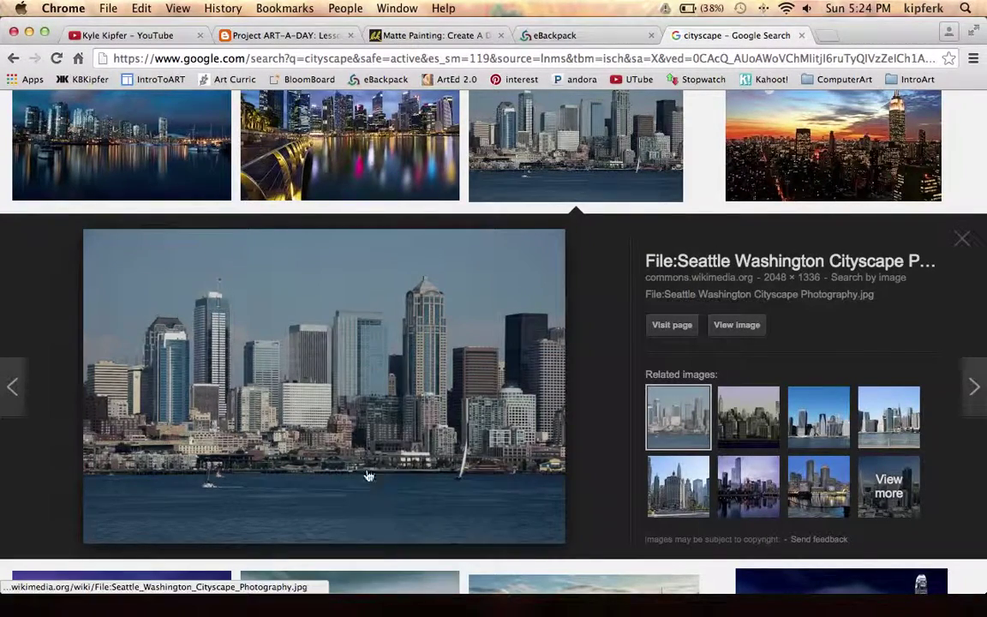
key(super+Tab)
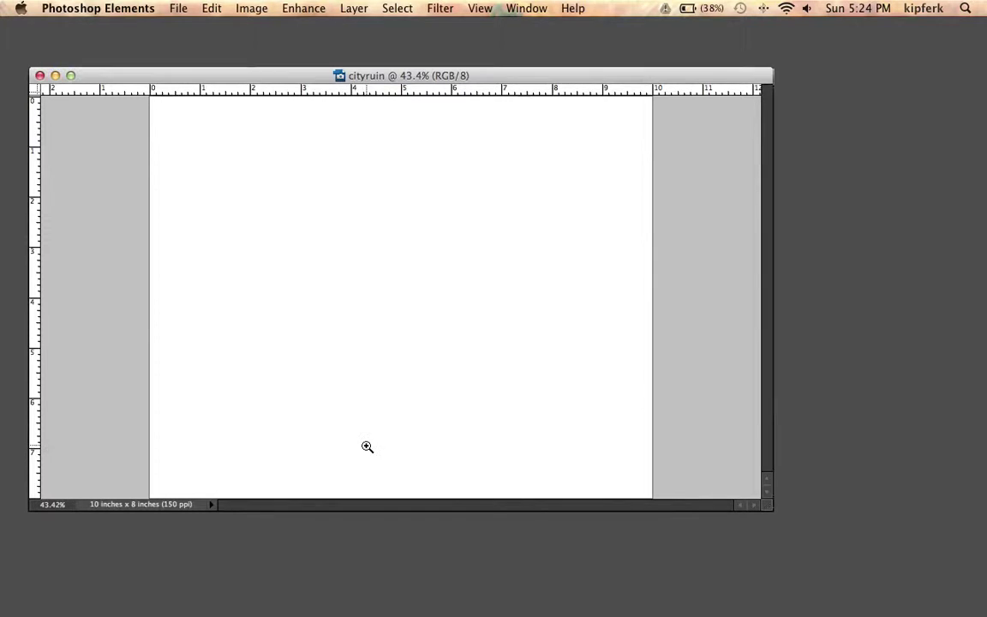
key(super+v)
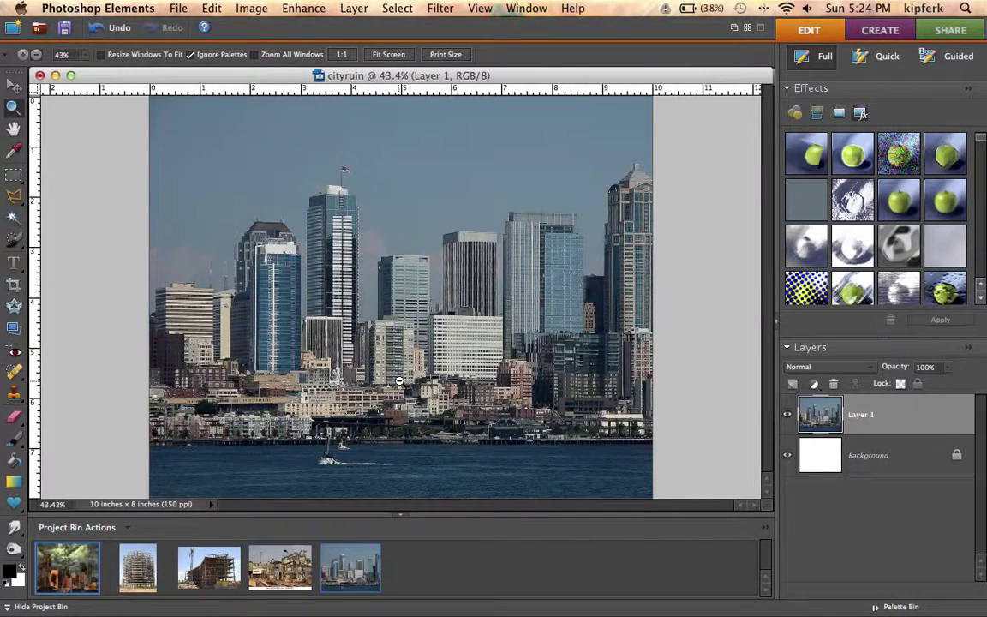
alt+click(398, 380)
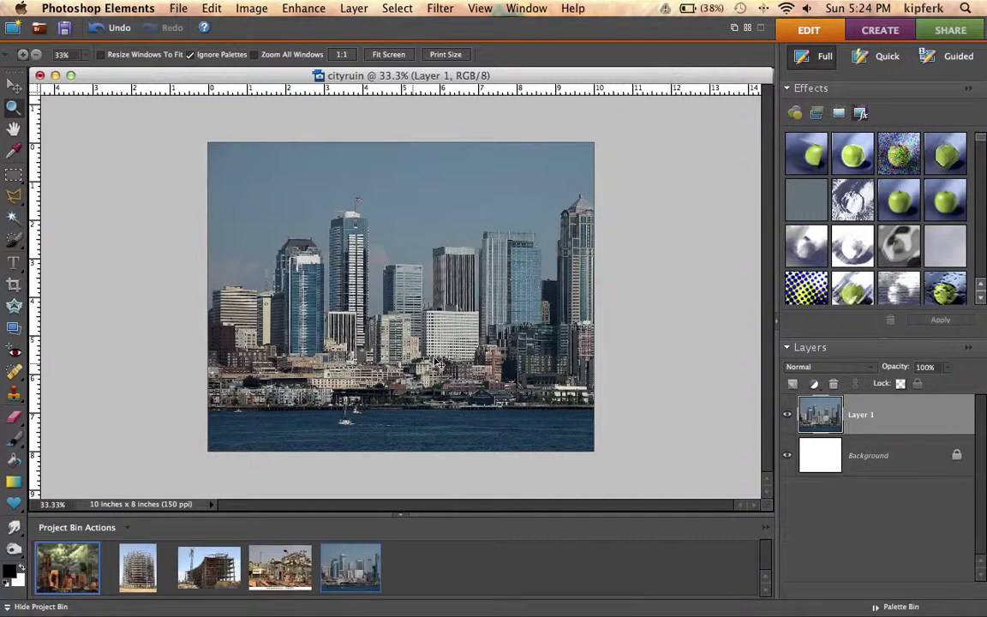
Step: Transform the pasted skyline layer by shifting it left about 2.5 inches, so more of the towers at its right fill the canvas
key(super+t)
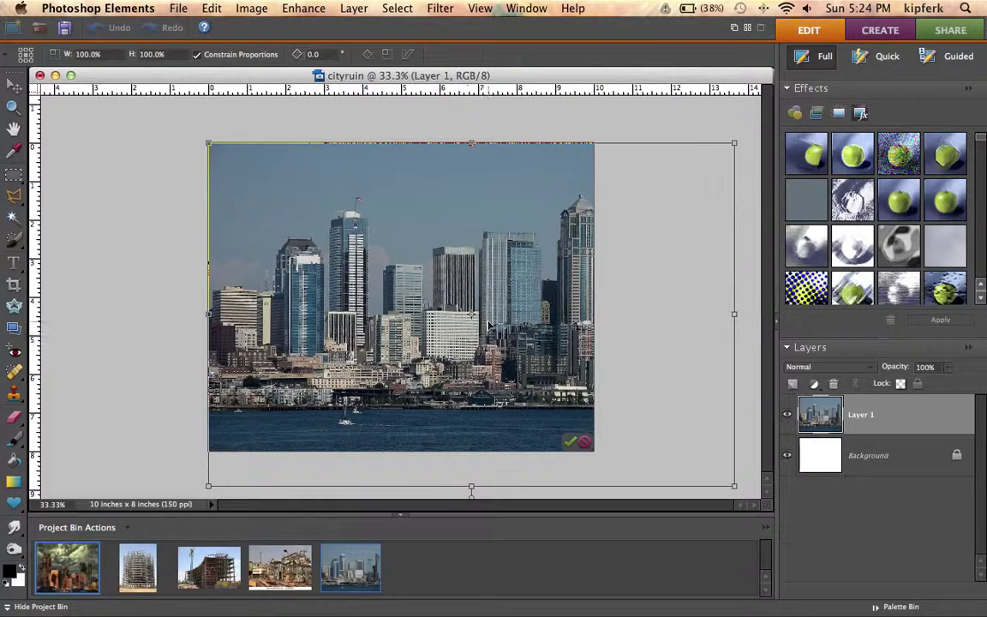
key(shift+Left)
key(shift+Left)
key(shift+Left)
key(shift+Left)
key(shift+Left)
key(shift+Left)
key(shift+Left)
key(shift+Left)
key(shift+Left)
key(shift+Left)
key(shift+Left)
drag(456, 324, 395, 327)
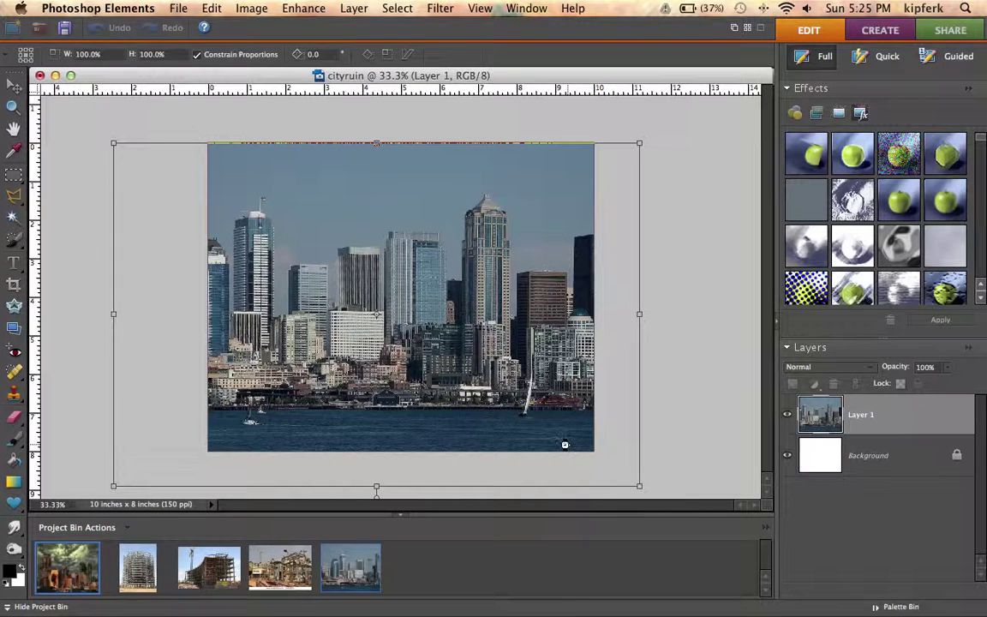
click(567, 446)
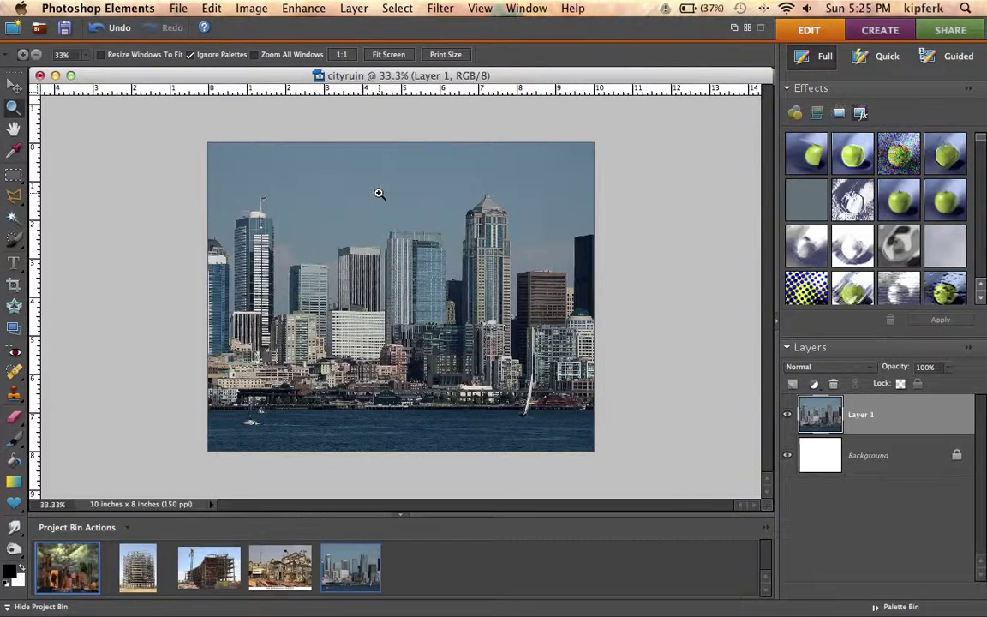
Step: Try selecting the sky with the Magic Wand in add-to-selection mode at tolerance 20, and undo that selection
click(13, 237)
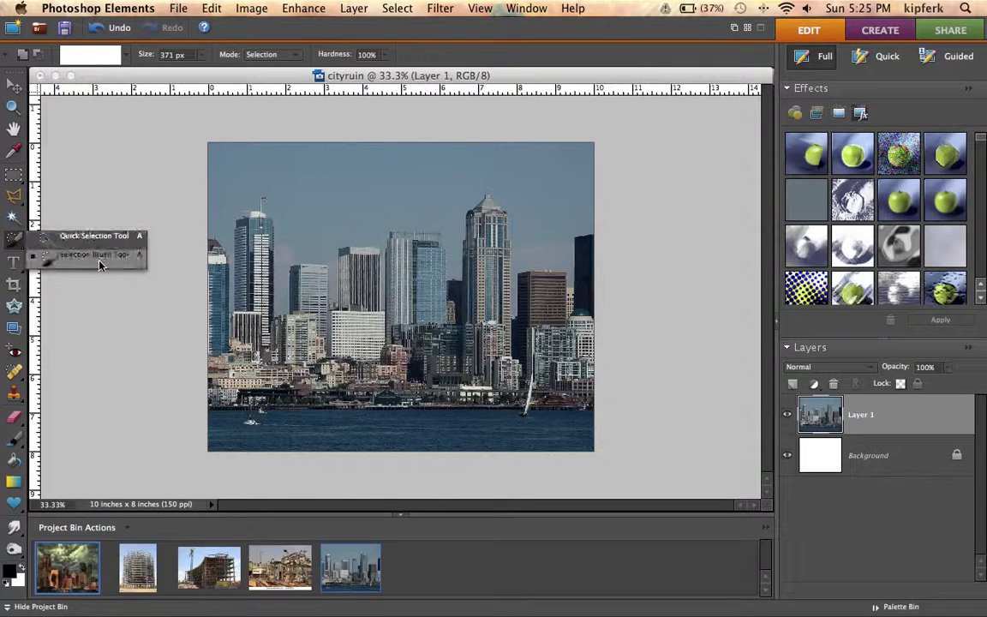
click(14, 218)
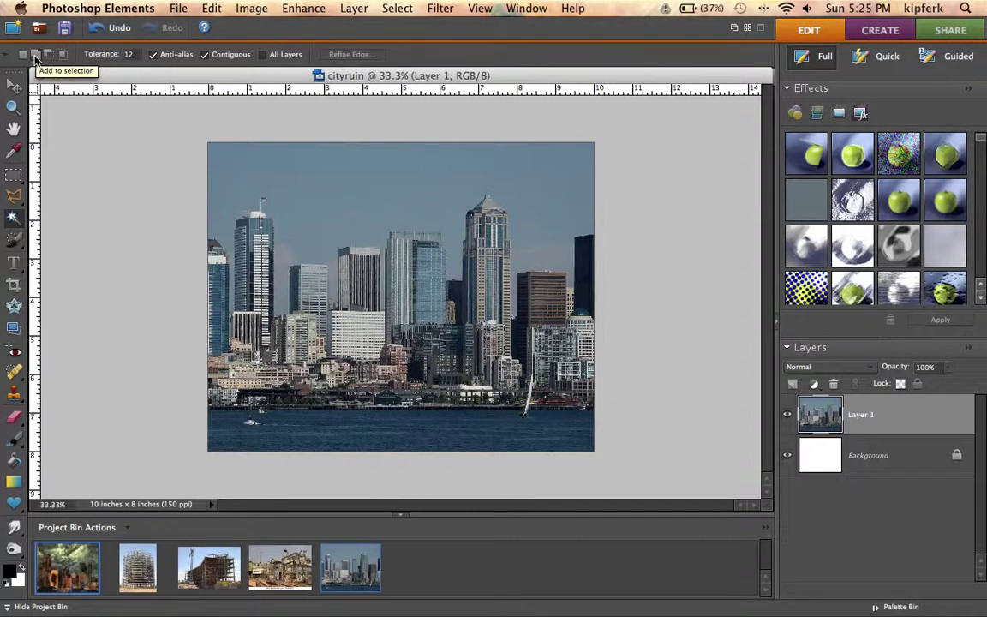
click(128, 54)
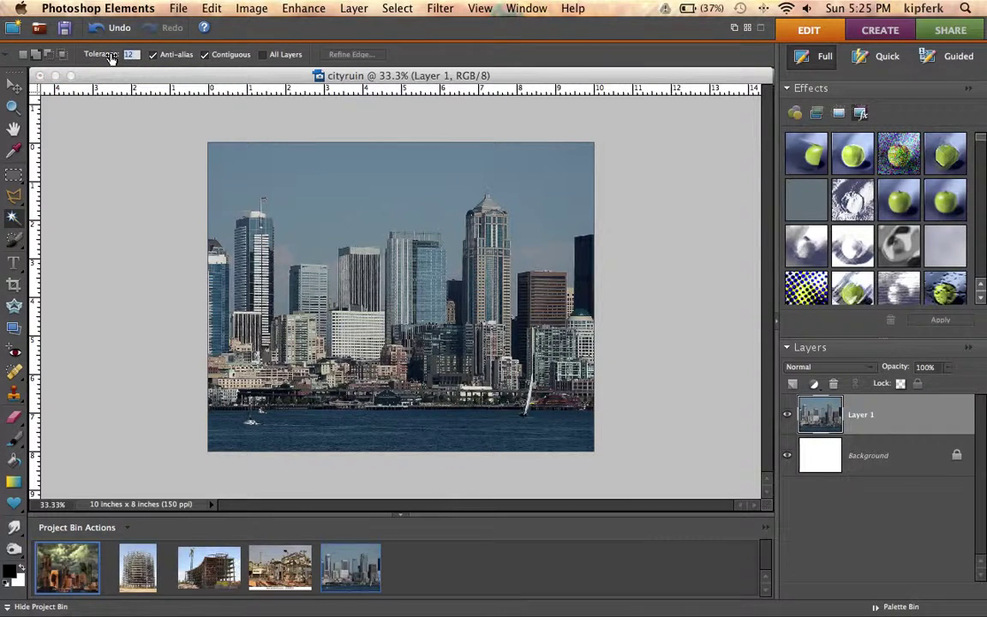
key(Return)
click(322, 186)
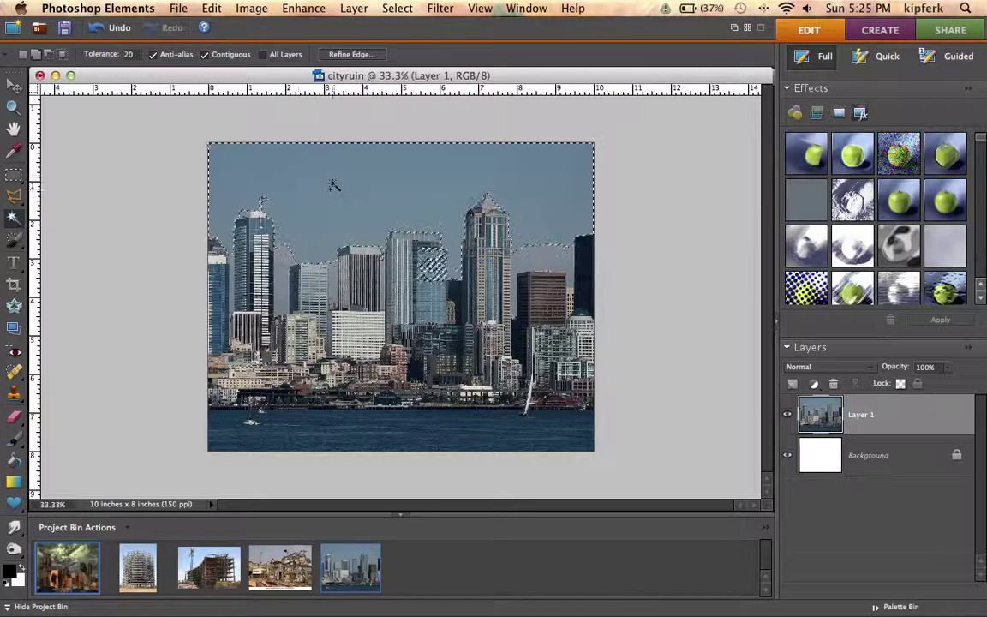
key(super+z)
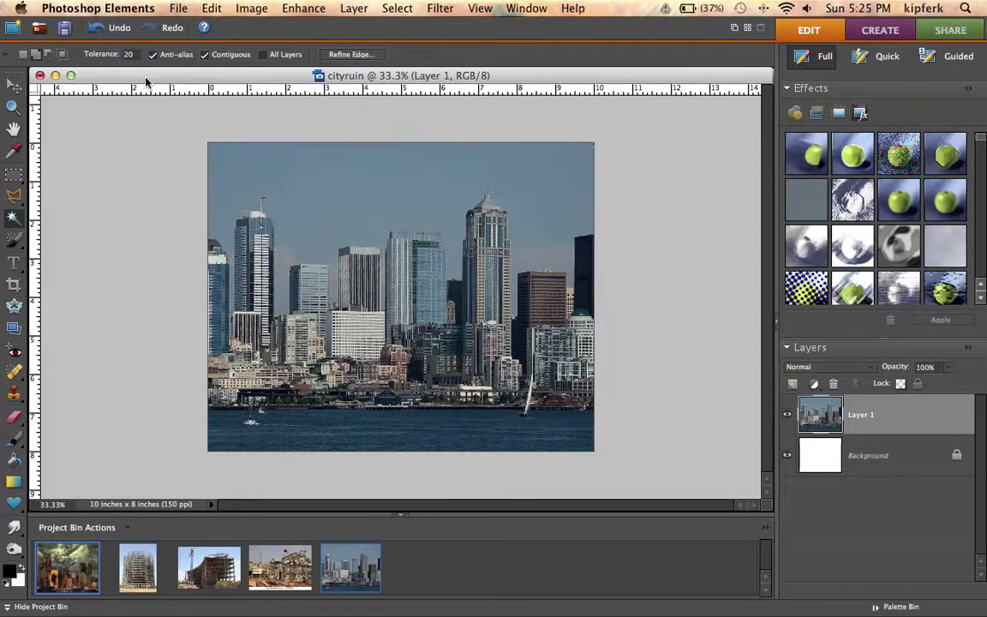
Step: Set the Magic Wand tolerance to 10 and select the sky above the skyline
click(132, 54)
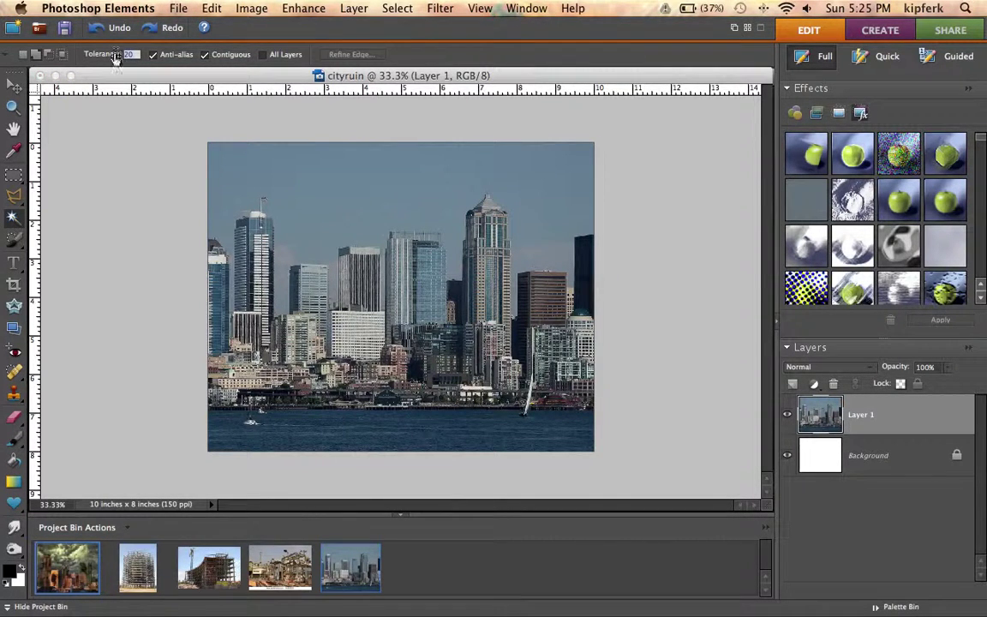
text(10)
click(321, 176)
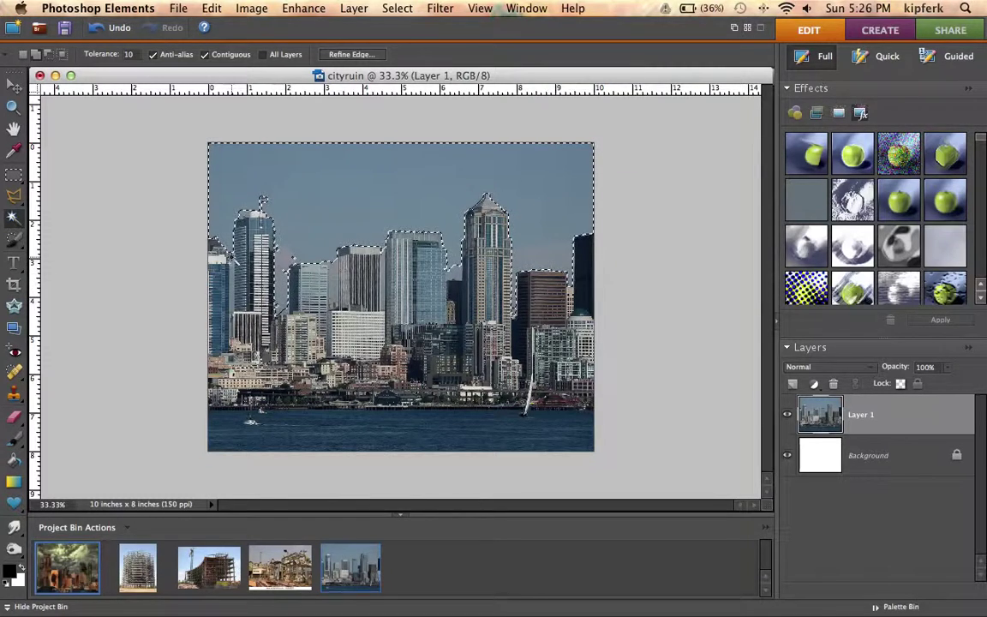
Step: Add the missed sky patches between the towers and the stray specks in the open sky to the selection at close zoom
key(z)
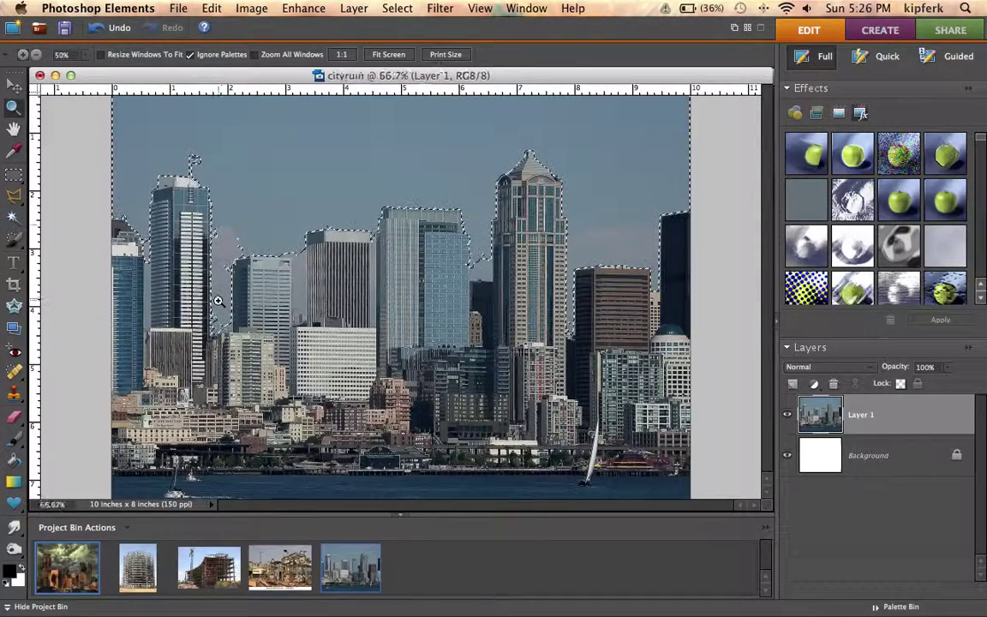
click(218, 300)
click(15, 217)
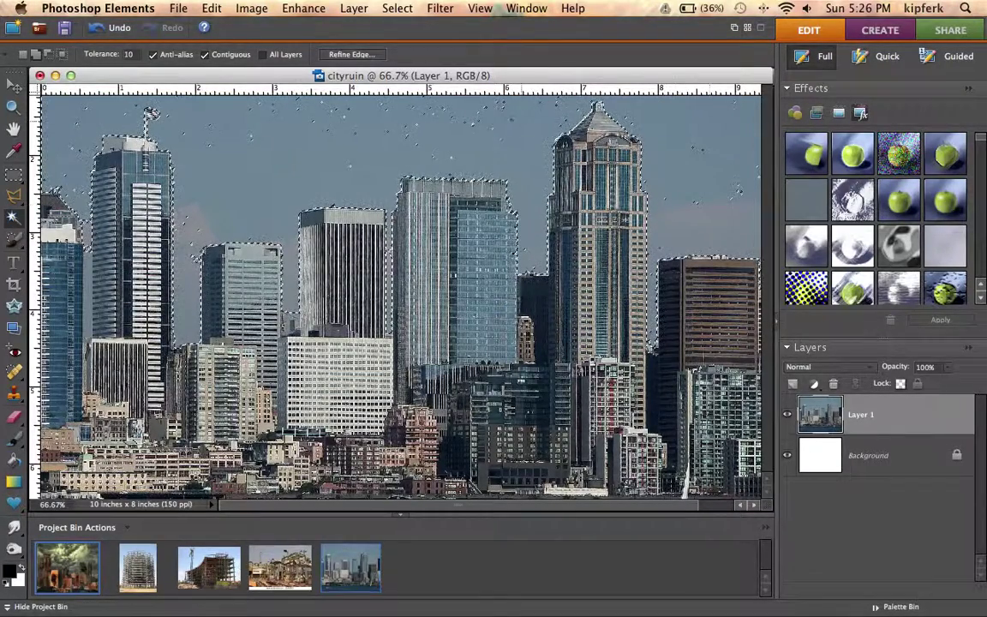
click(304, 122)
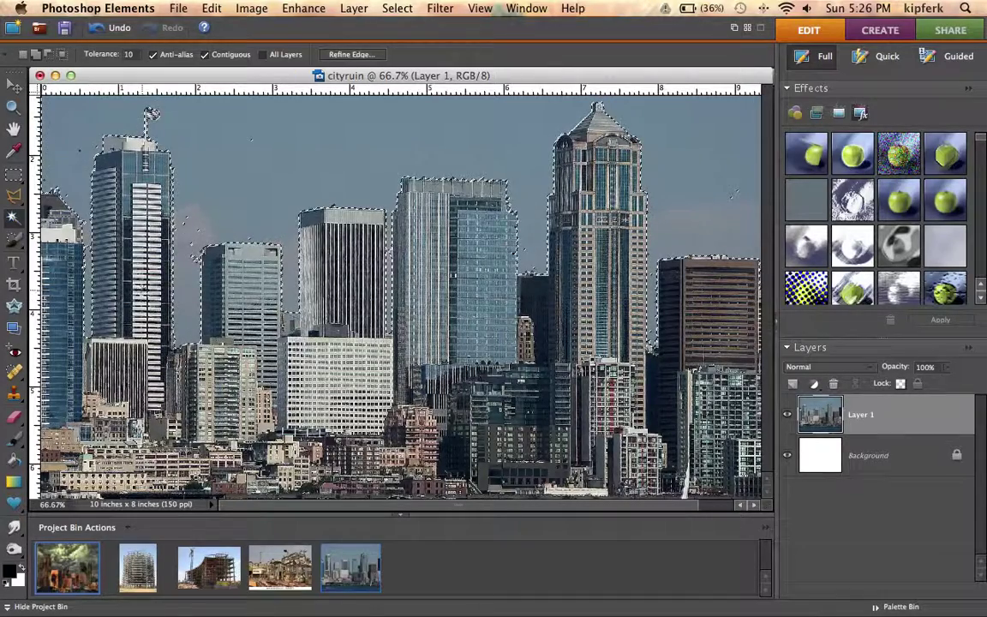
scroll(398, 291, up, 3)
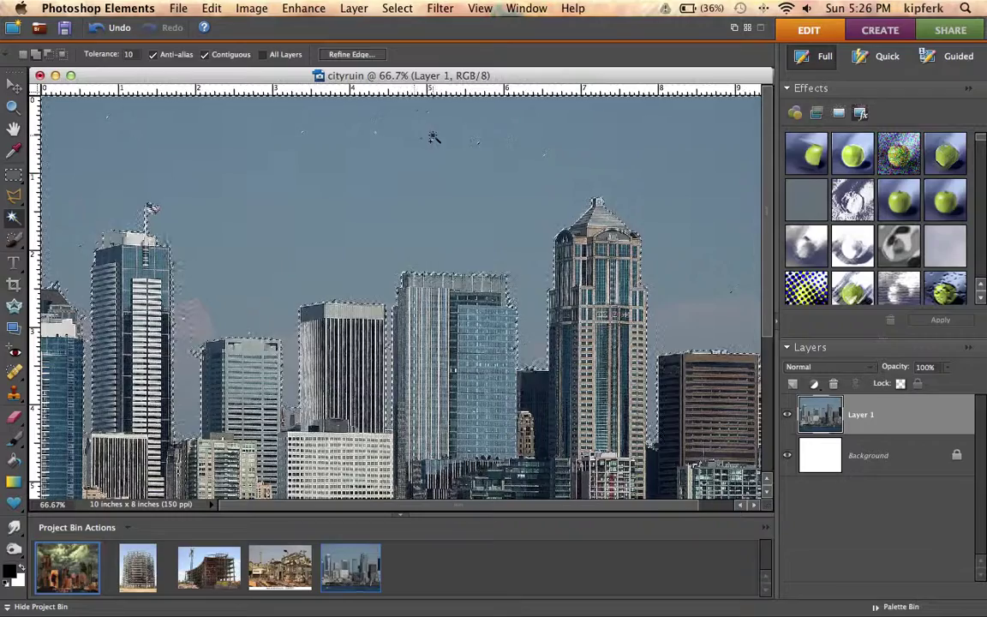
click(589, 181)
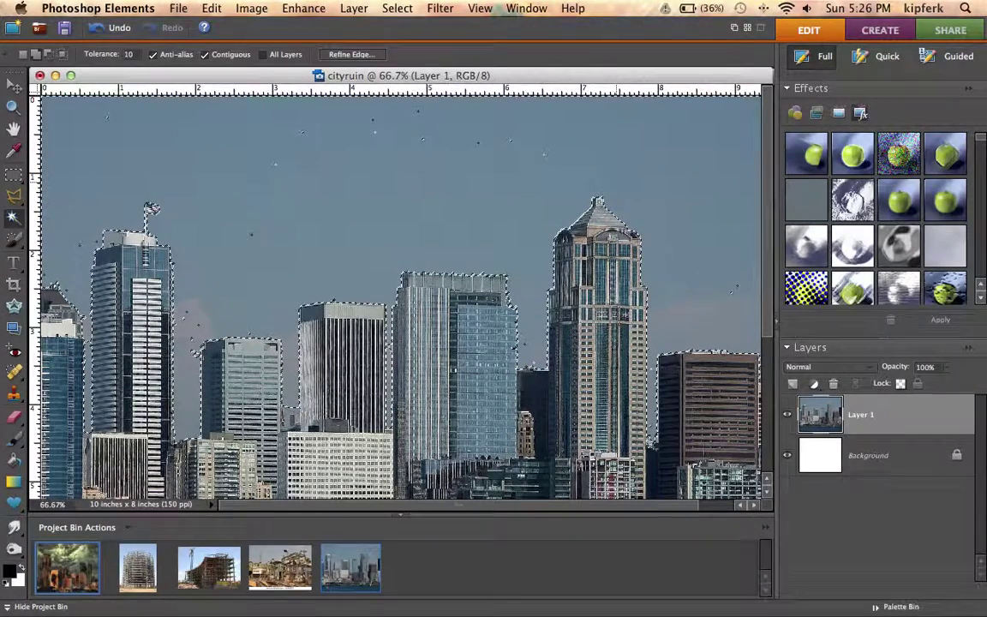
scroll(620, 190, right, 3)
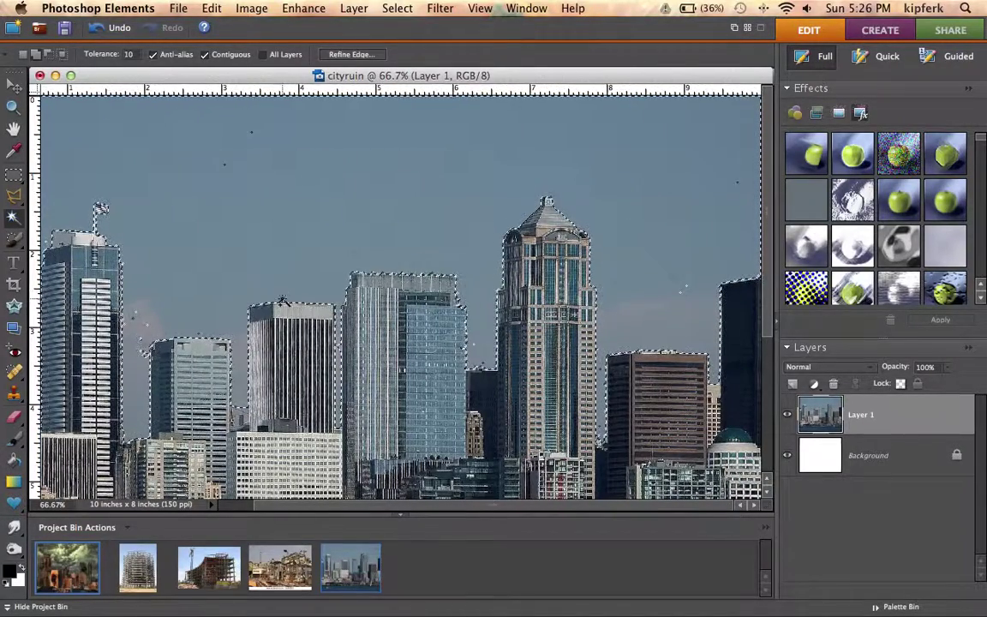
scroll(88, 325, down, 5)
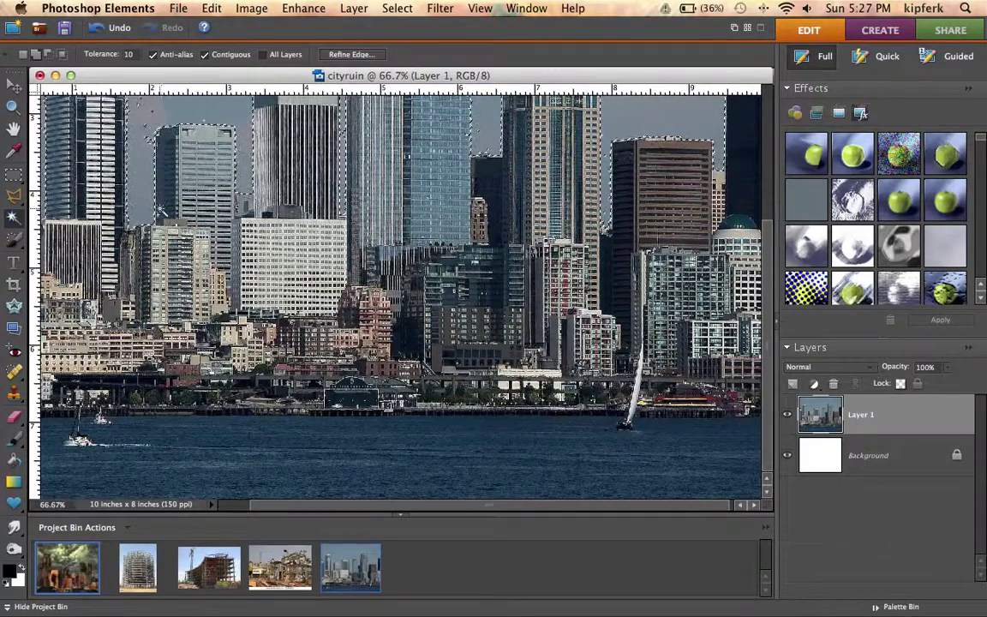
scroll(148, 182, up, 2)
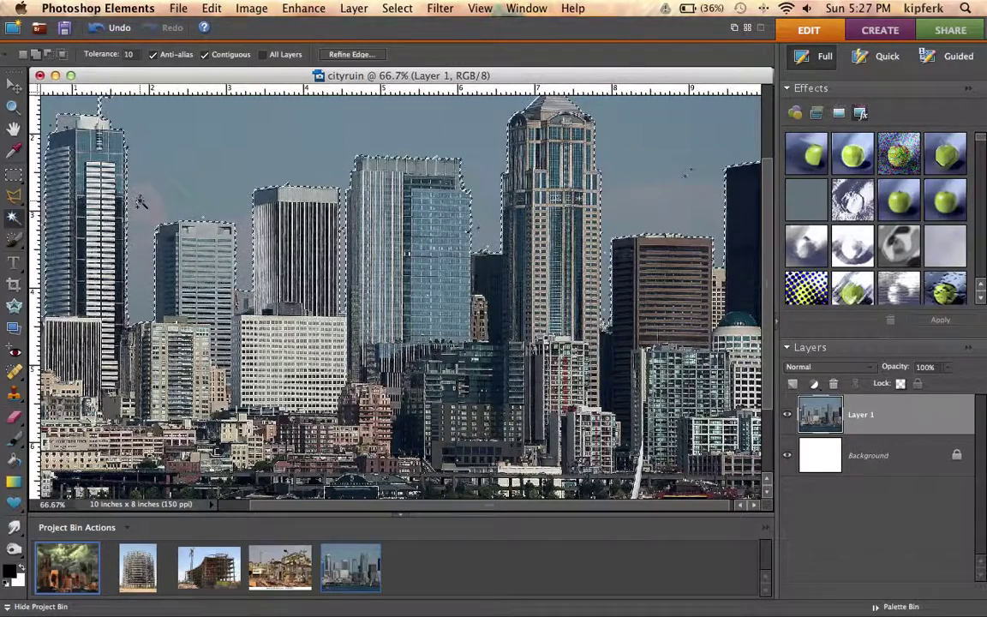
Step: Delete the selected sky from the skyline layer, clear the selection and add a blank layer above it
key(z)
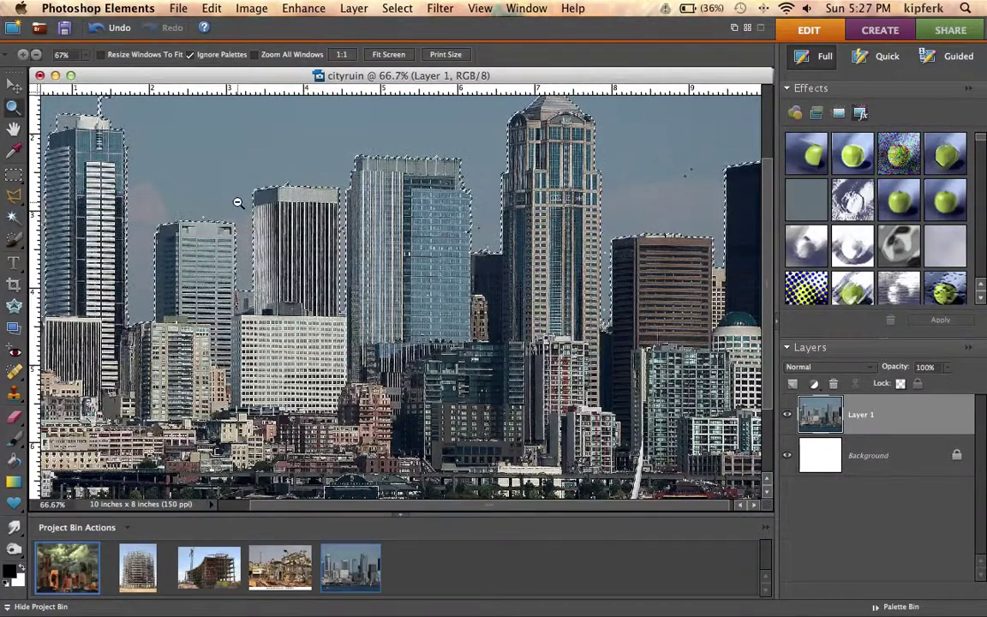
alt+click(231, 202)
alt+click(305, 199)
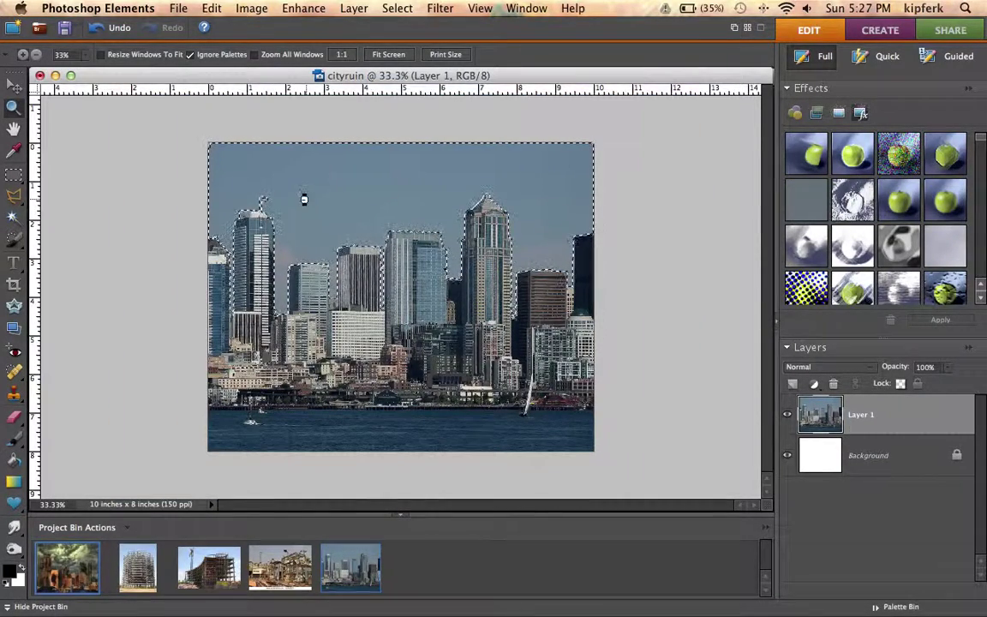
key(Delete)
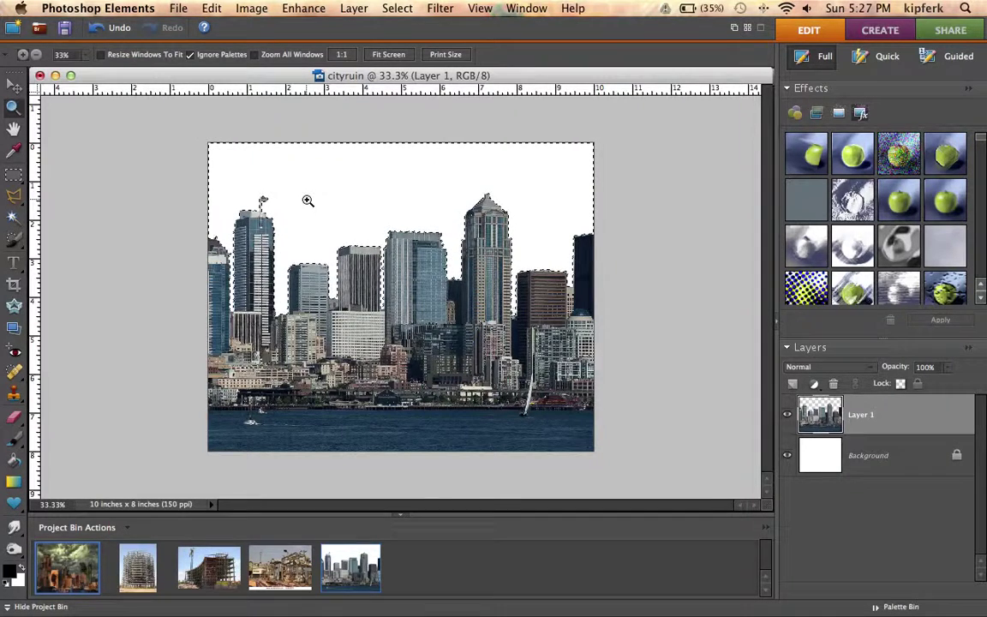
key(super+d)
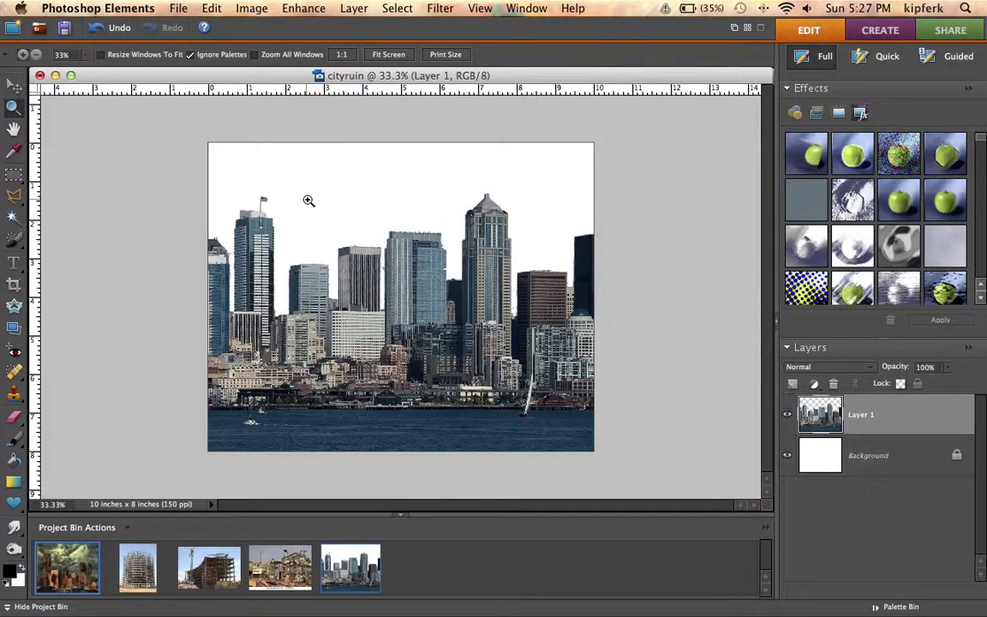
click(793, 385)
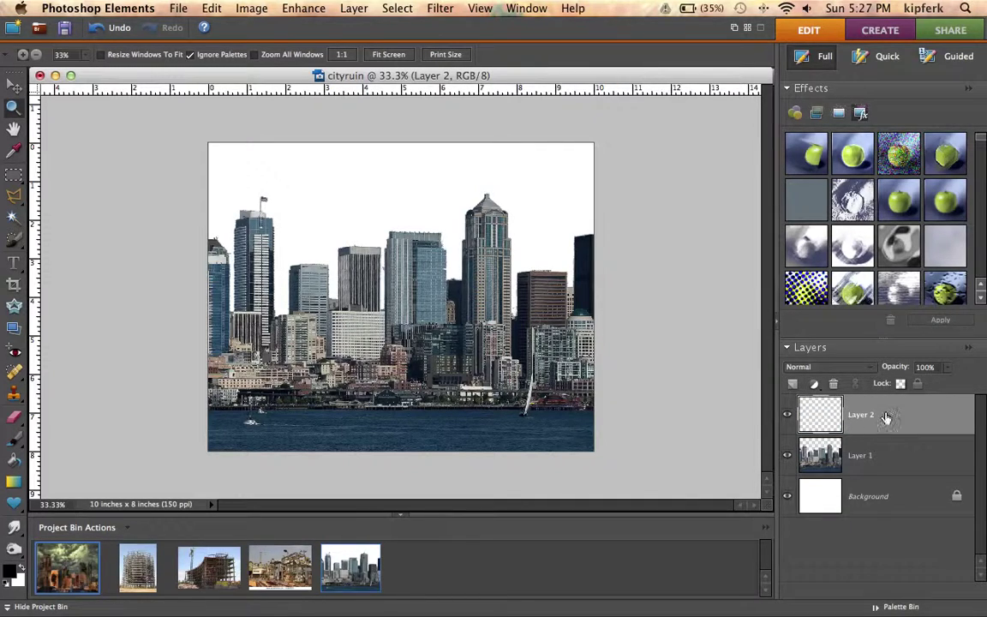
Step: Switch to Chrome and search Google Images for "storm clouds"
key(super+Tab)
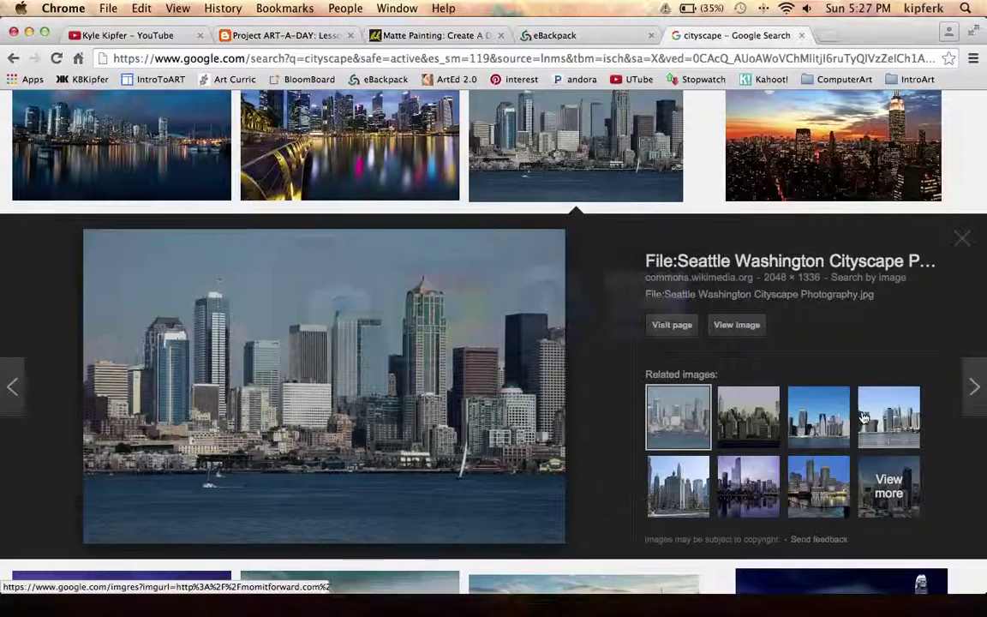
click(492, 58)
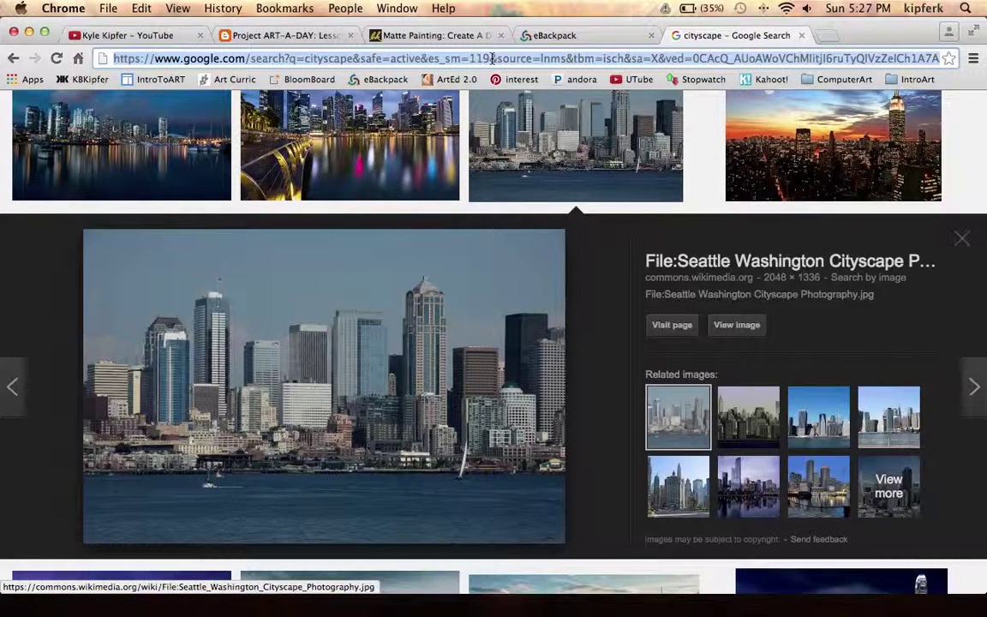
text(storm )
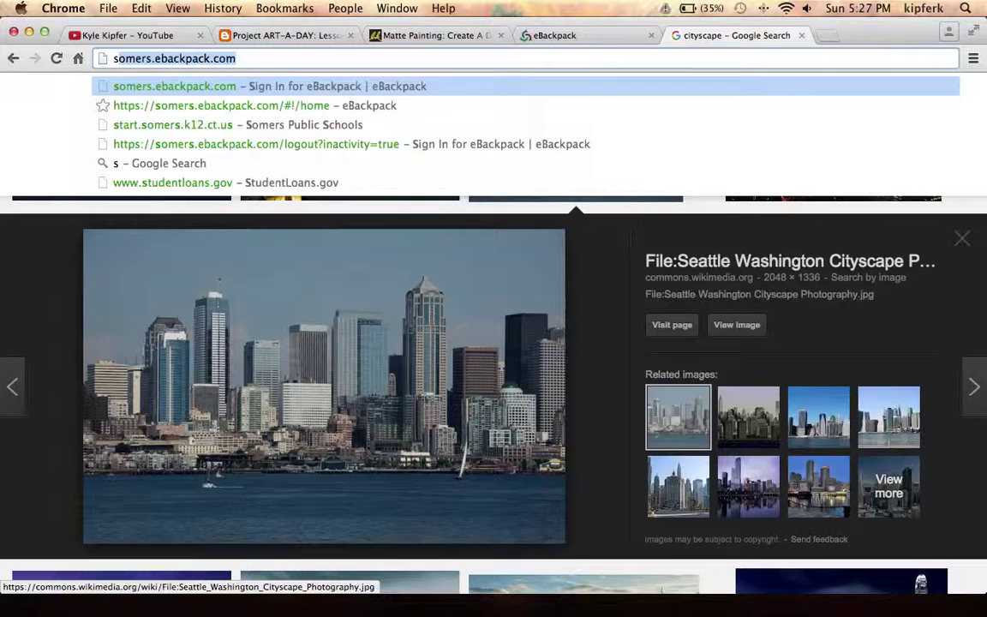
text(clouds)
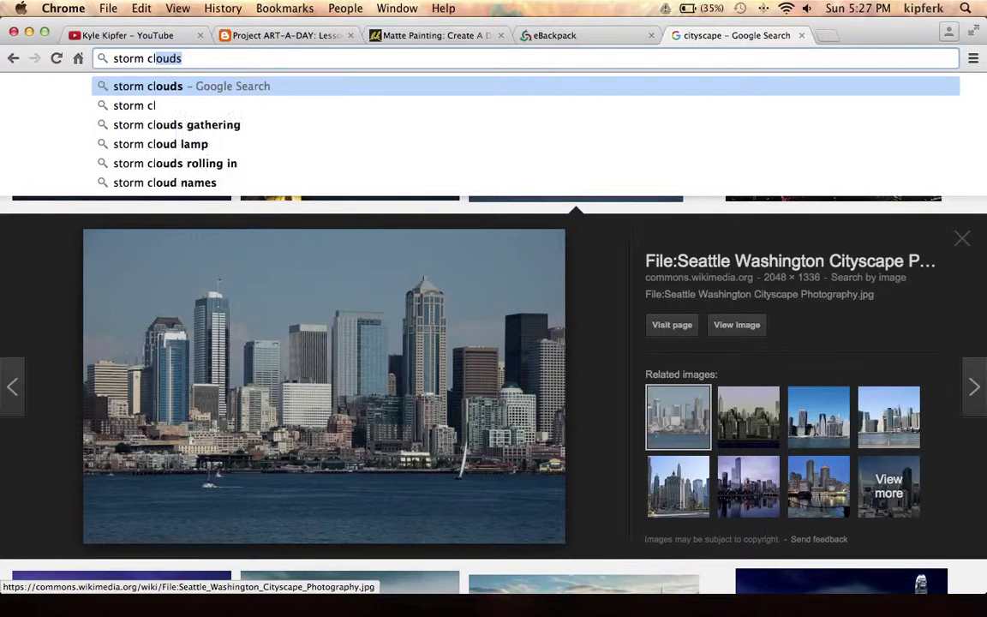
key(Return)
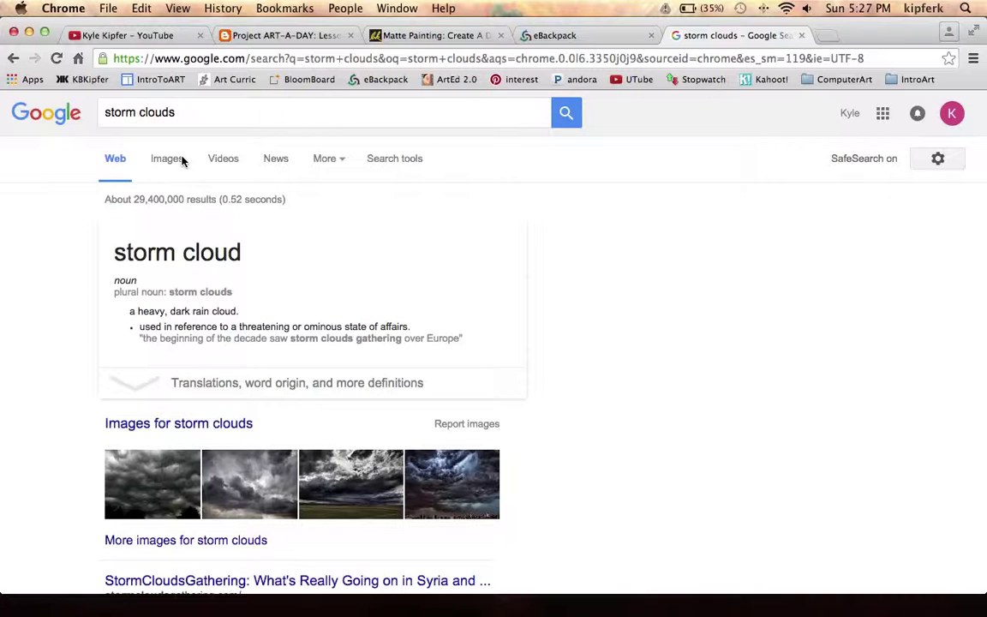
click(159, 161)
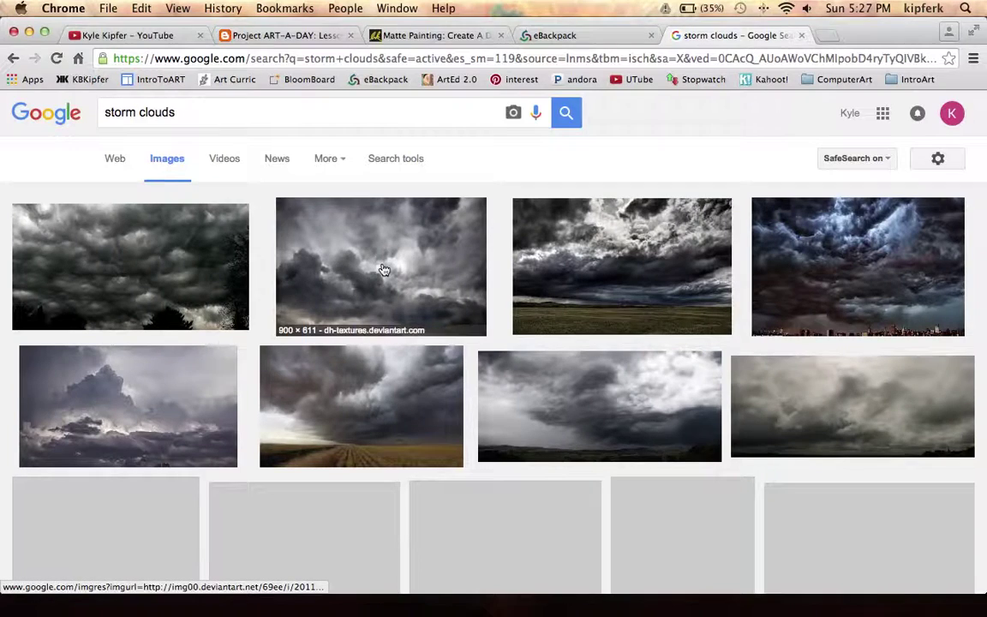
Step: Try the storm photo above the wheat field: copy it from the image results, paste it into Photoshop Elements, and undo the paste
scroll(384, 270, down, 3)
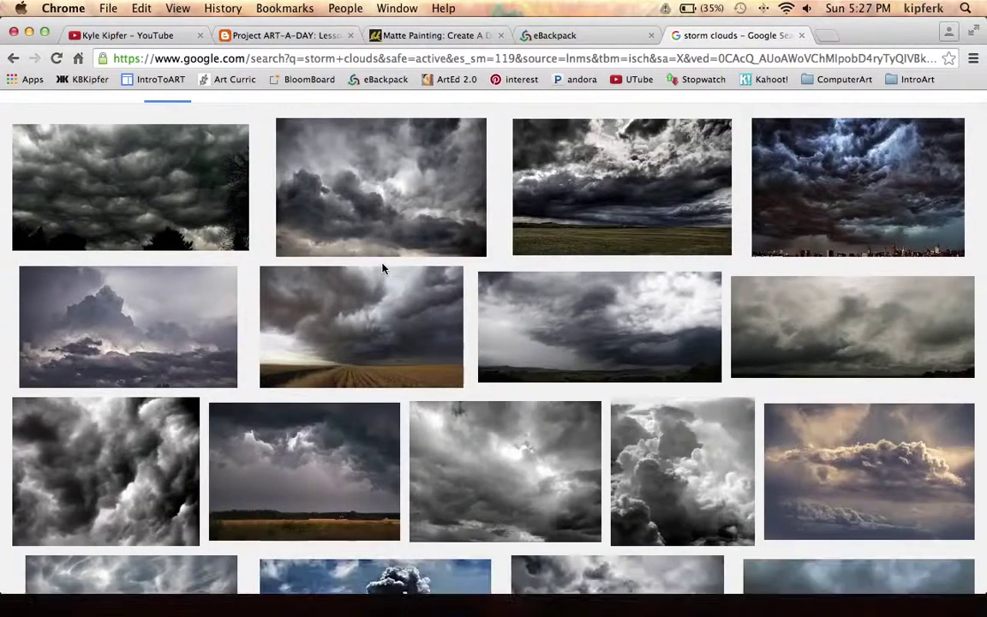
scroll(383, 269, down, 1)
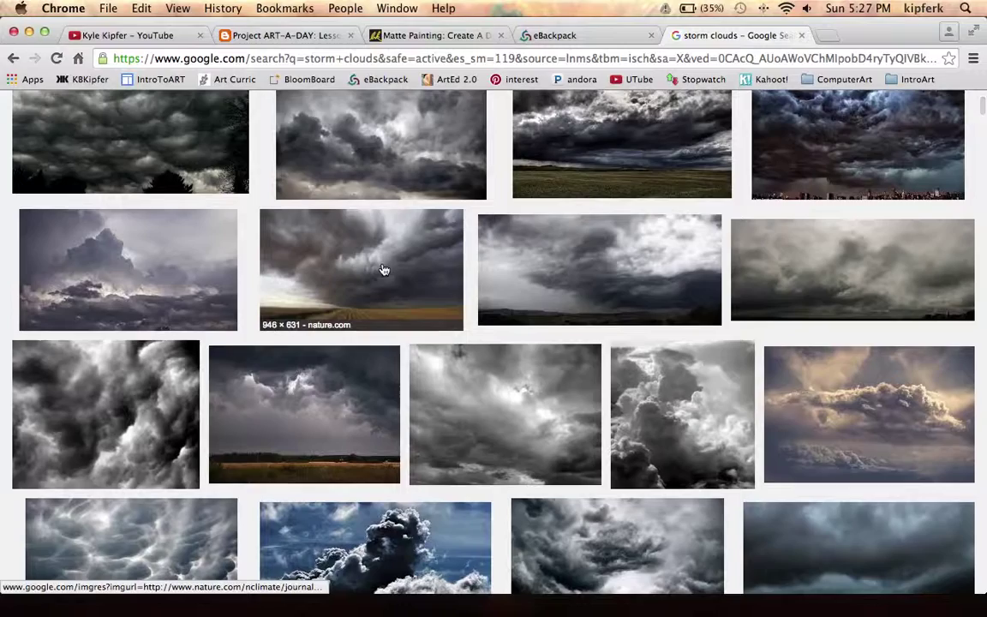
scroll(384, 270, down, 3)
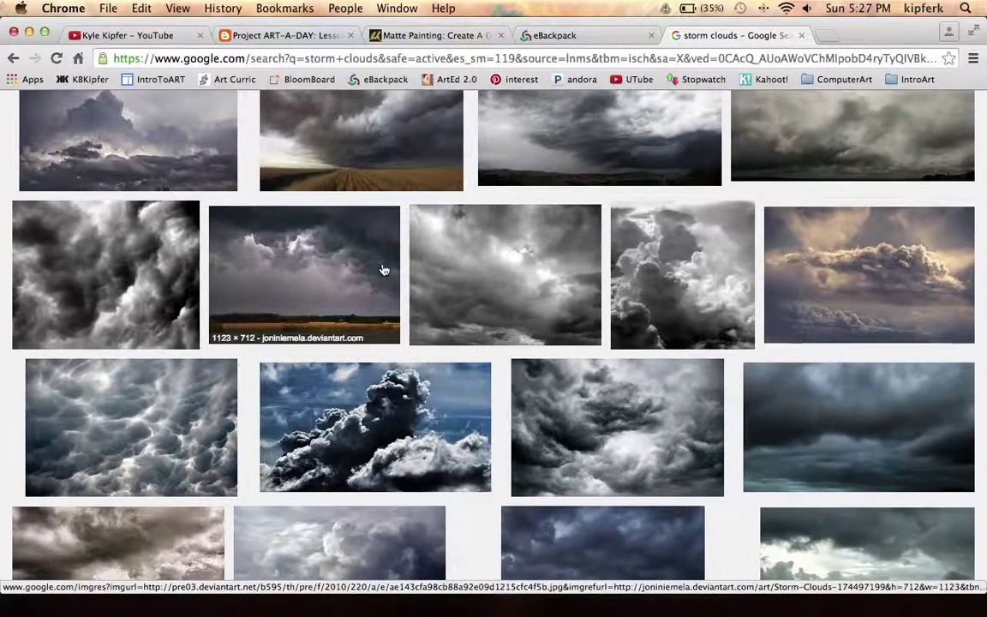
scroll(384, 270, up, 7)
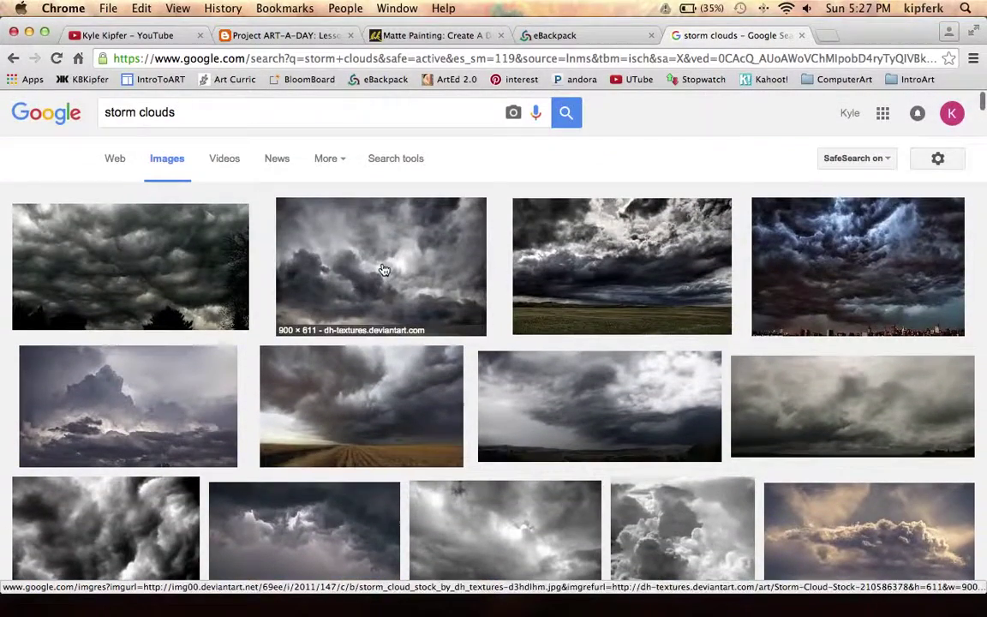
click(366, 392)
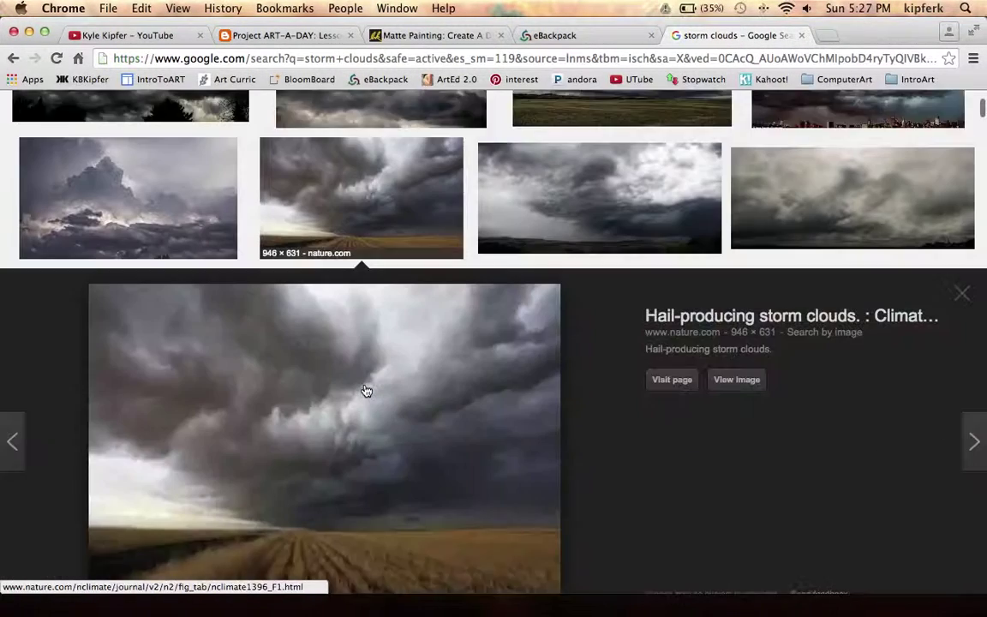
right_click(329, 369)
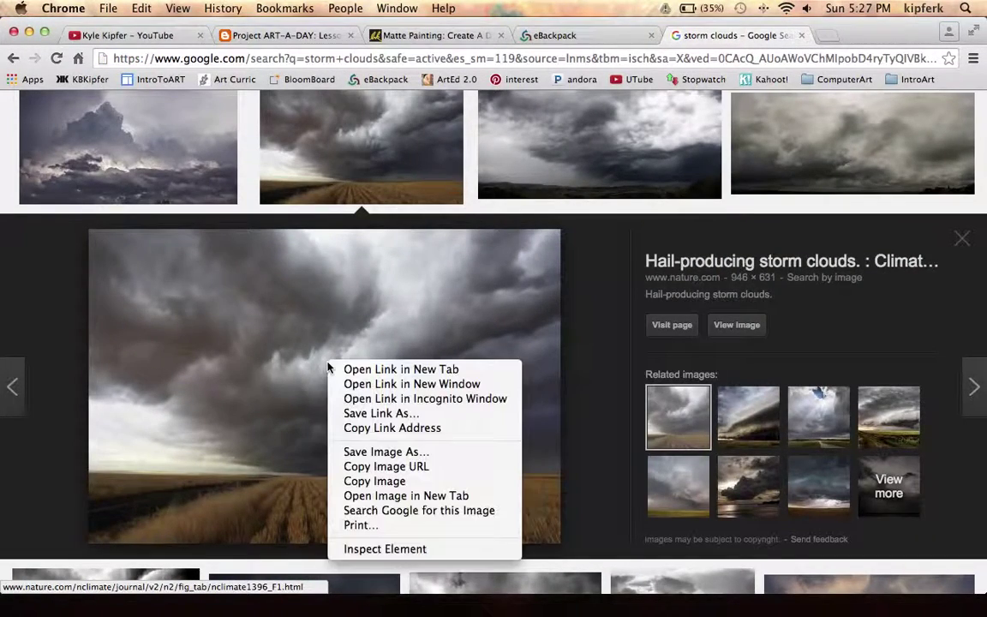
click(375, 482)
key(super+Tab)
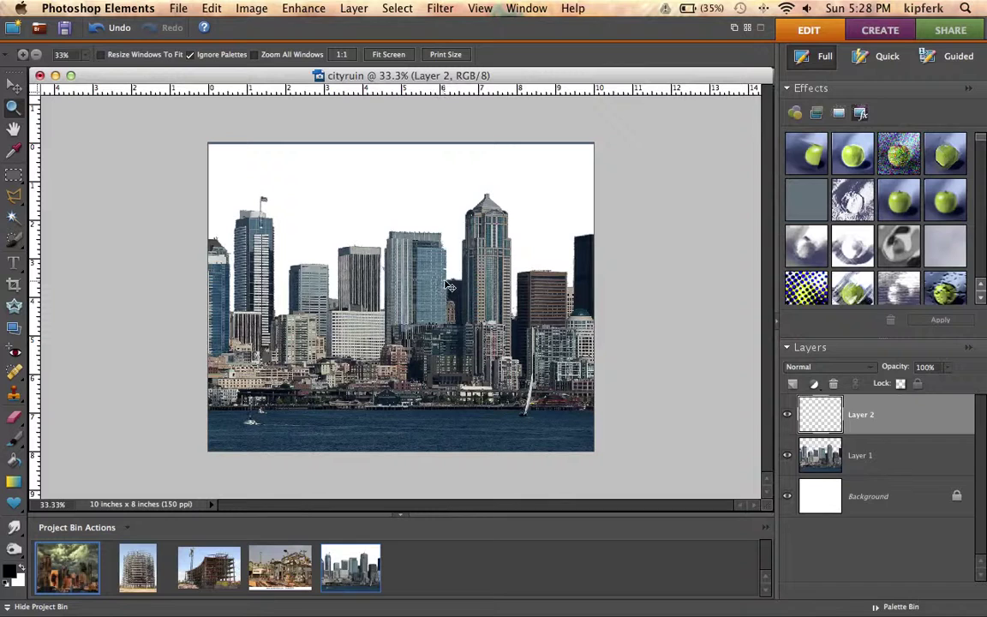
key(super+v)
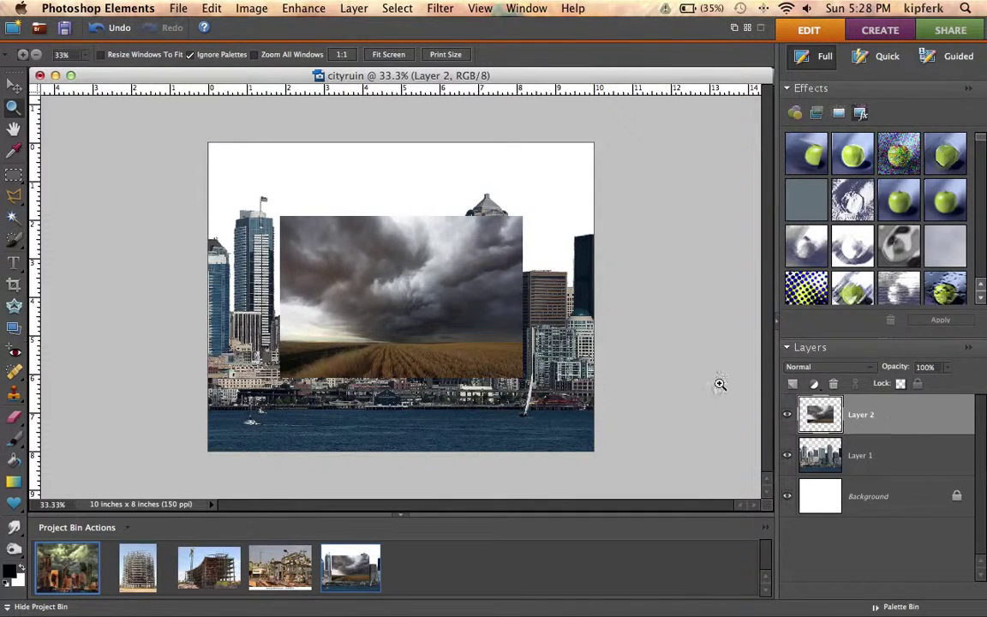
key(super+z)
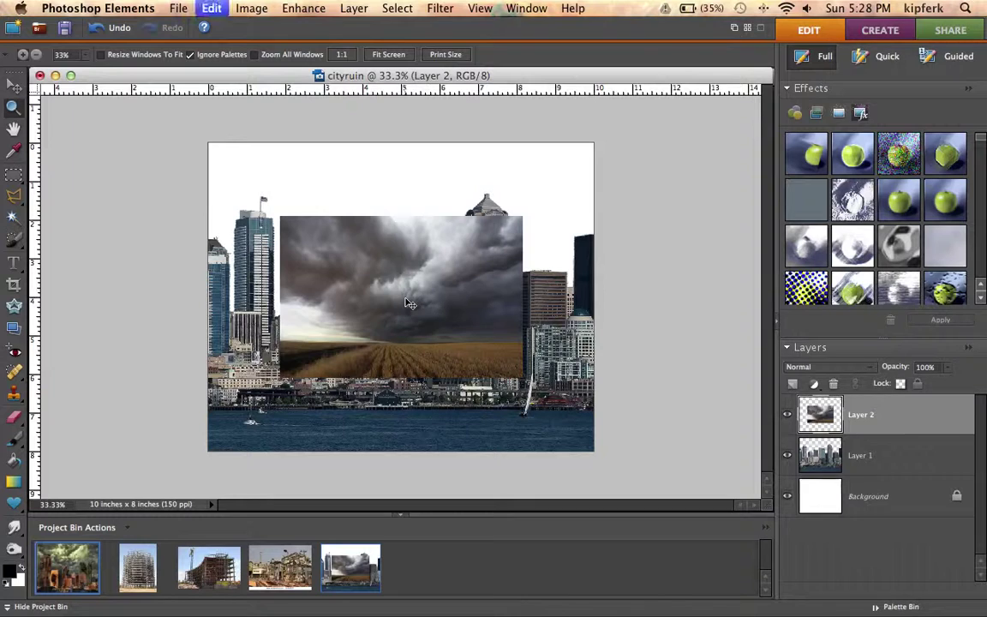
Step: Try the dark Wikimedia storm clouds photo from the Chrome image results as a pasted sky in Photoshop Elements, and remove it again
key(super+Tab)
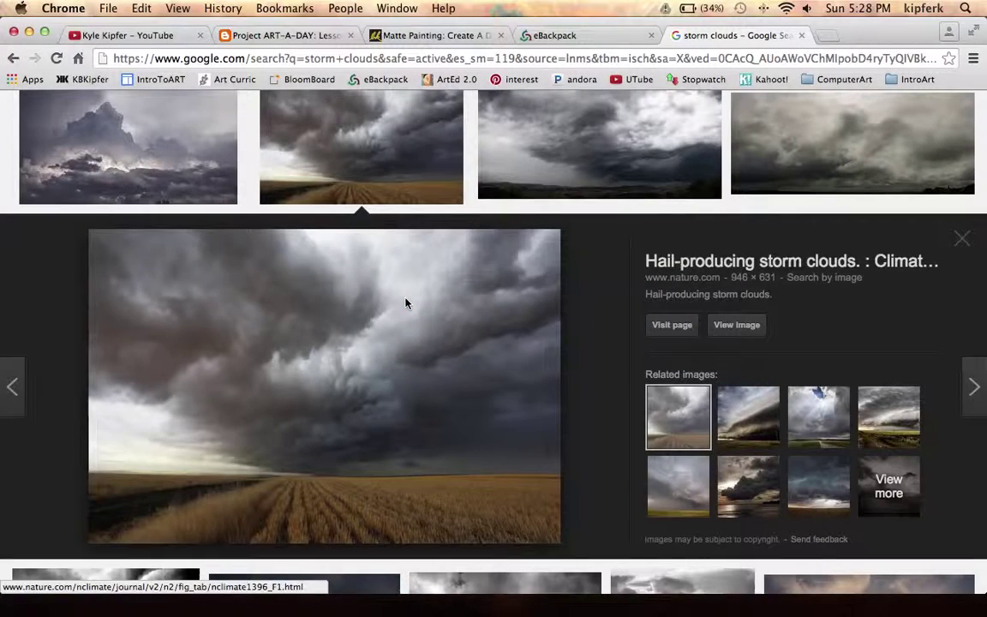
click(961, 240)
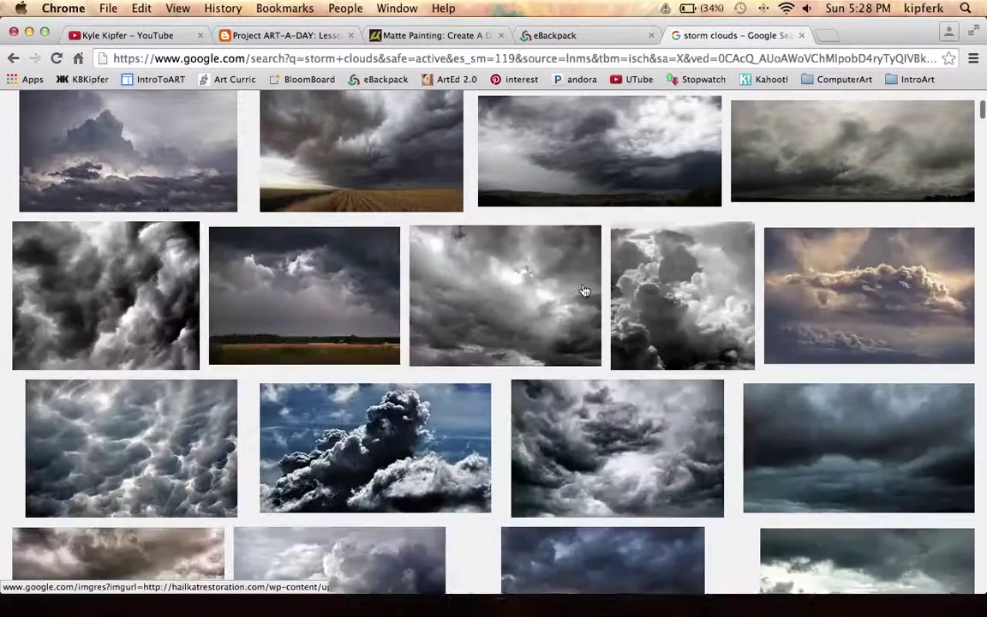
scroll(584, 291, up, 5)
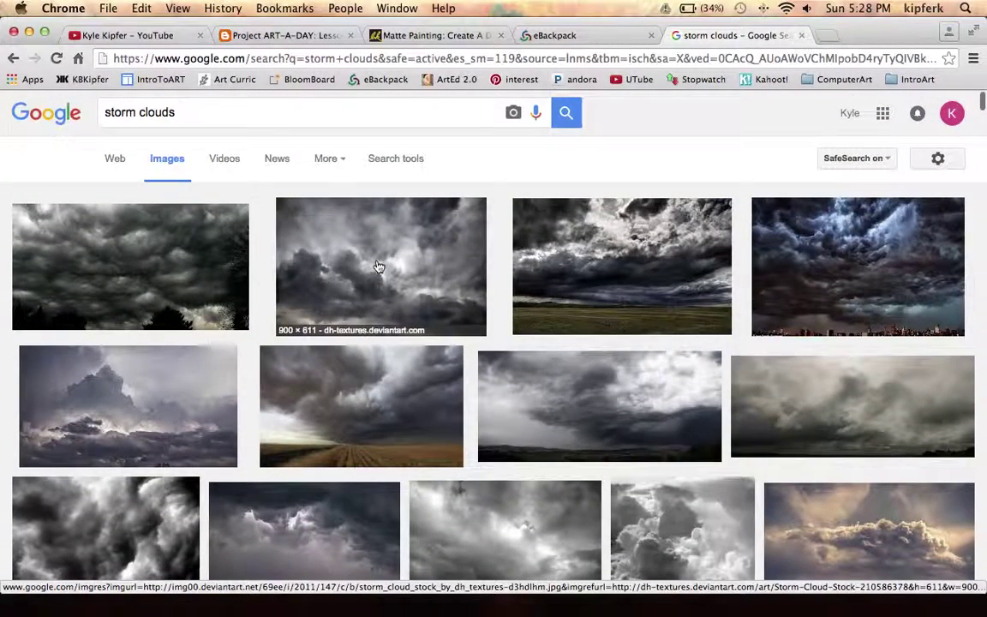
click(182, 272)
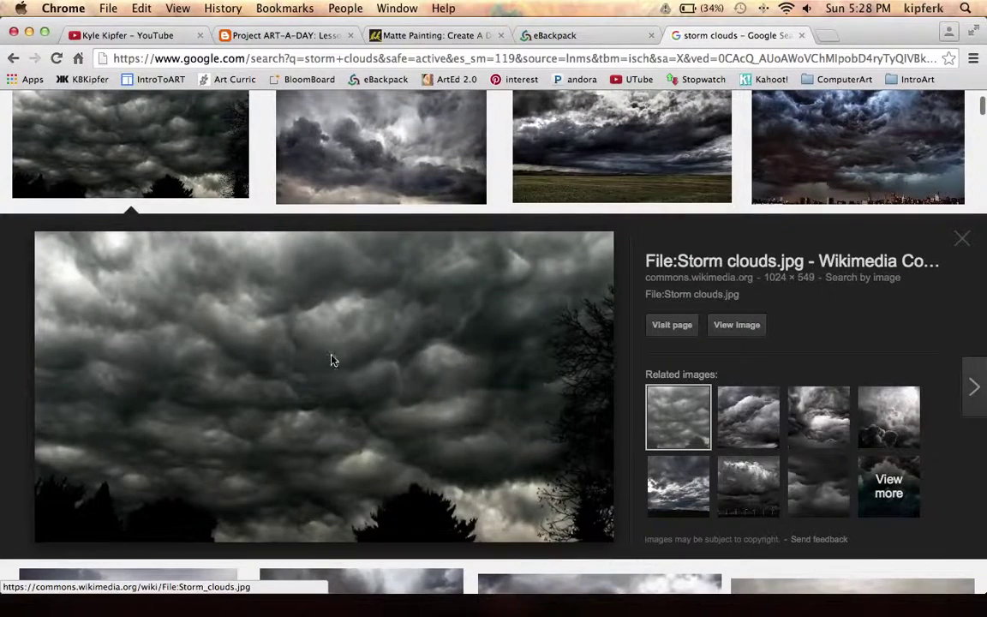
right_click(333, 360)
click(385, 469)
key(super+Tab)
key(super+v)
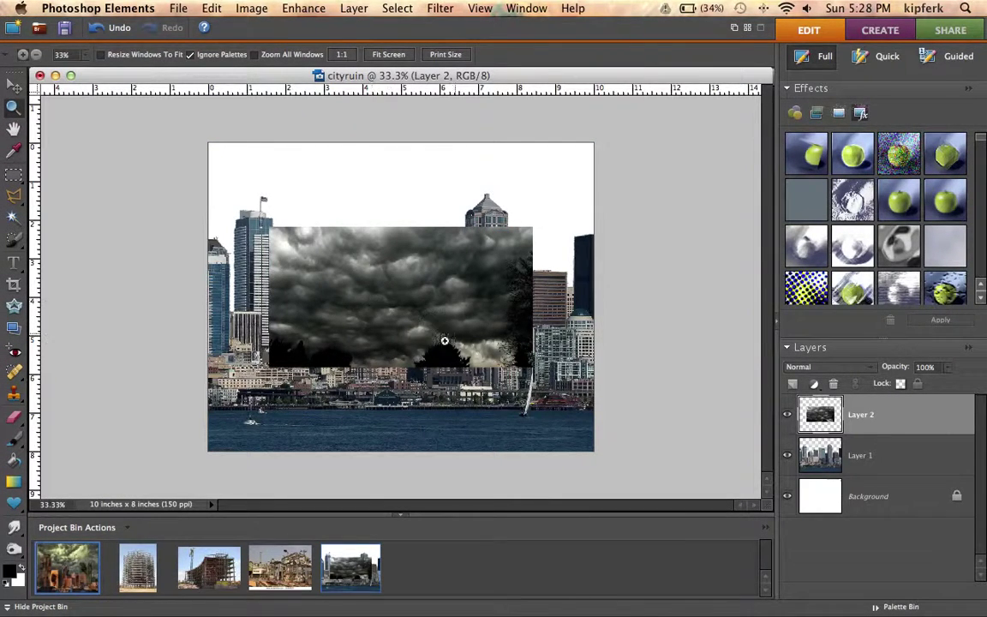
key(super+x)
Step: Copy the blue storm clouds photo with the city horizon from the Chrome results and paste it into the cityruin document in Photoshop Elements
key(super+Tab)
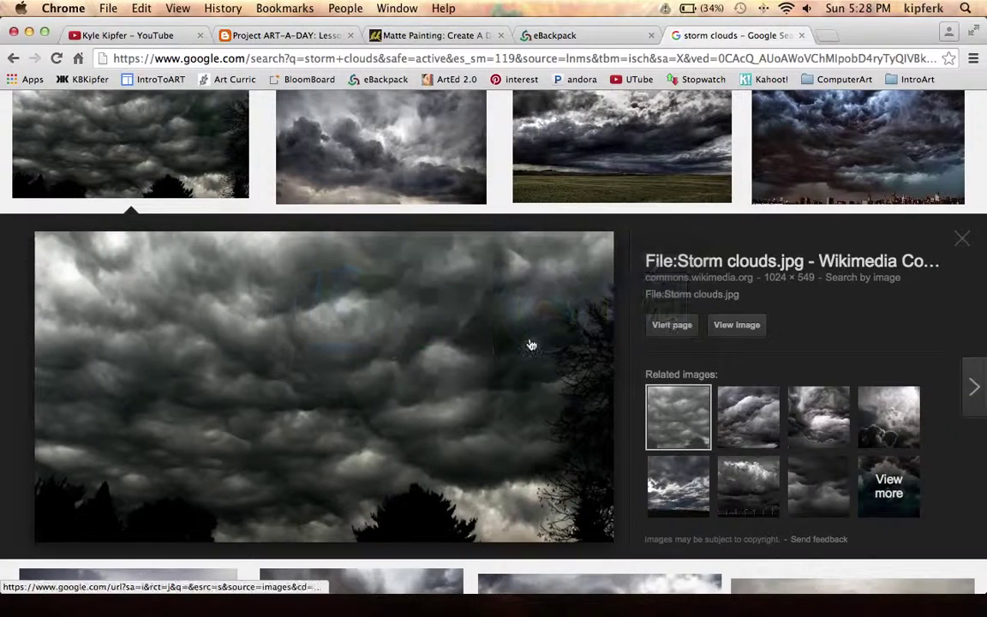
click(962, 239)
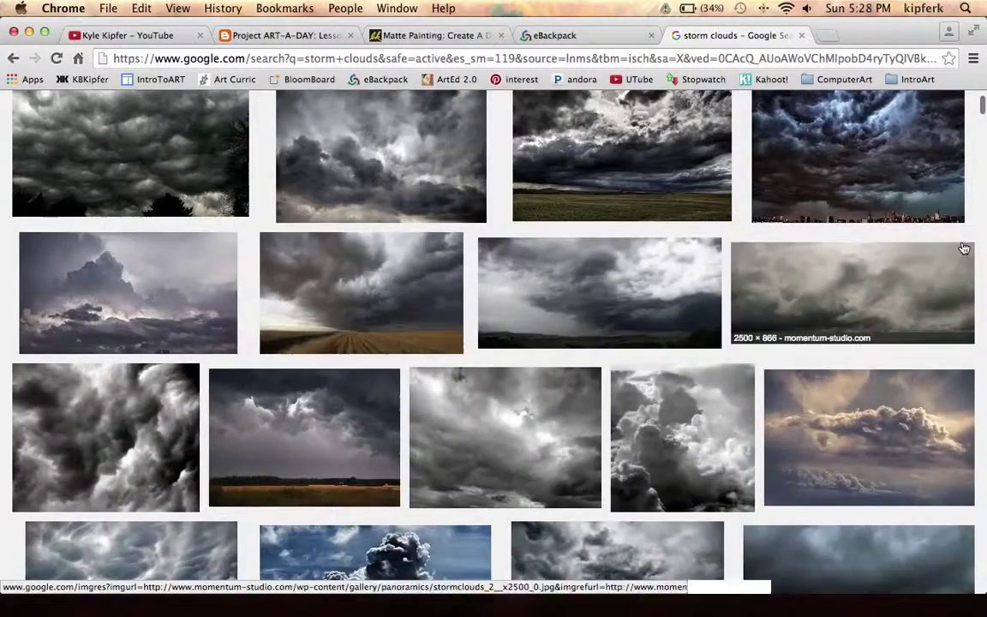
scroll(964, 249, up, 3)
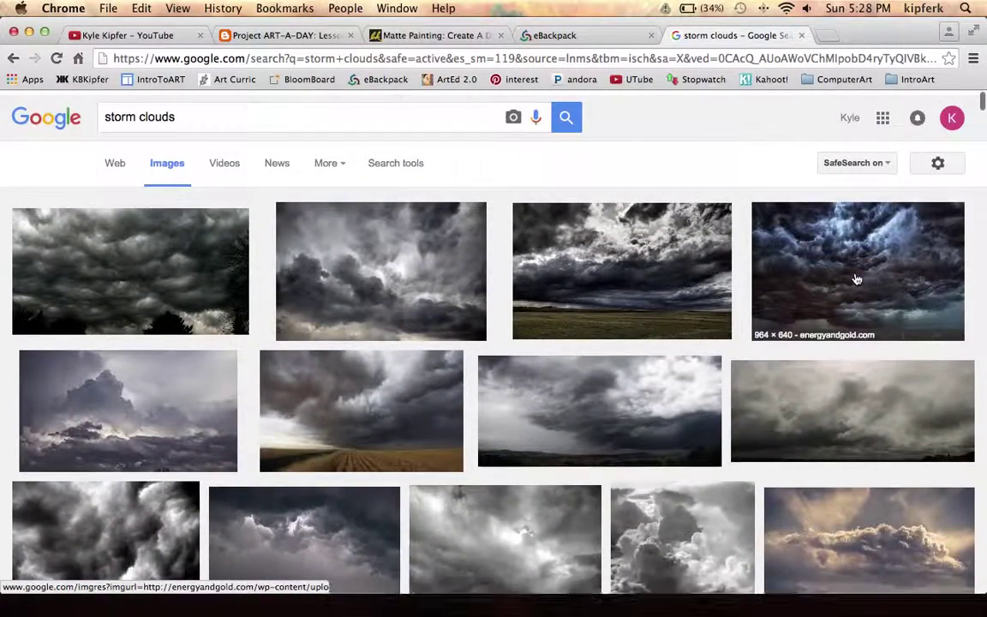
click(856, 279)
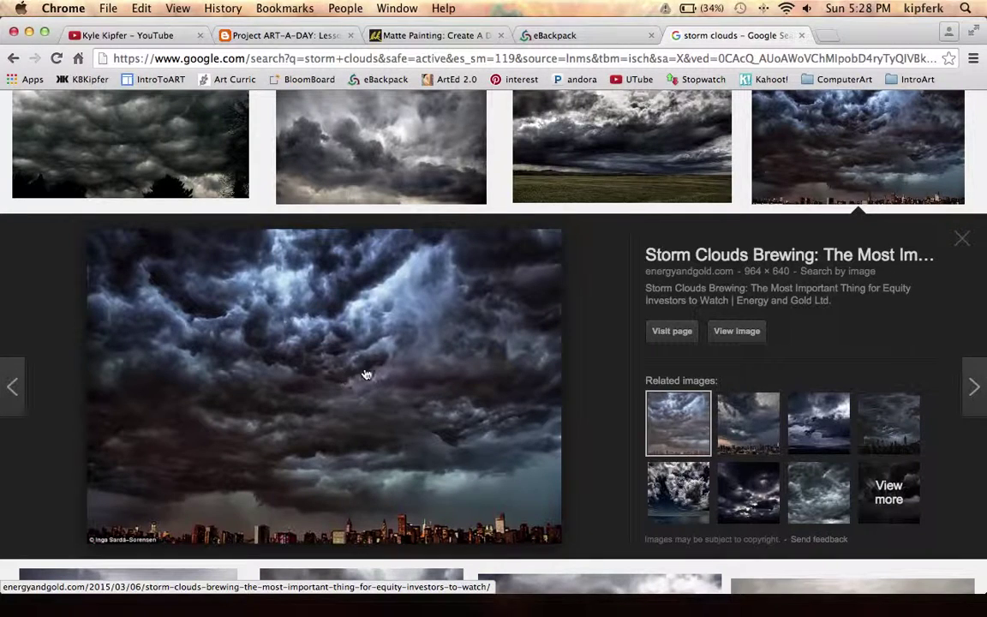
right_click(272, 382)
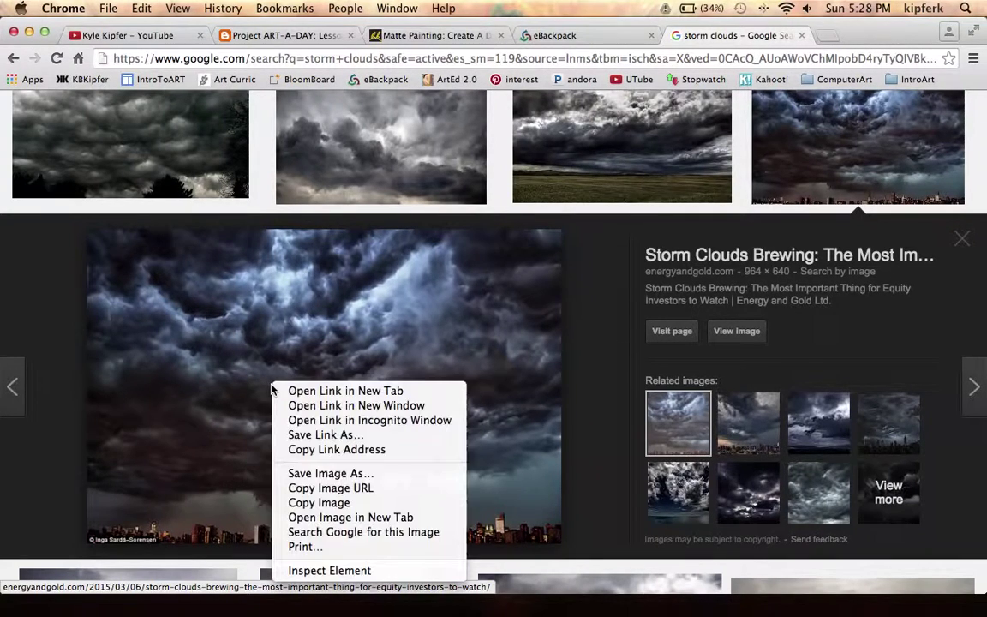
click(331, 503)
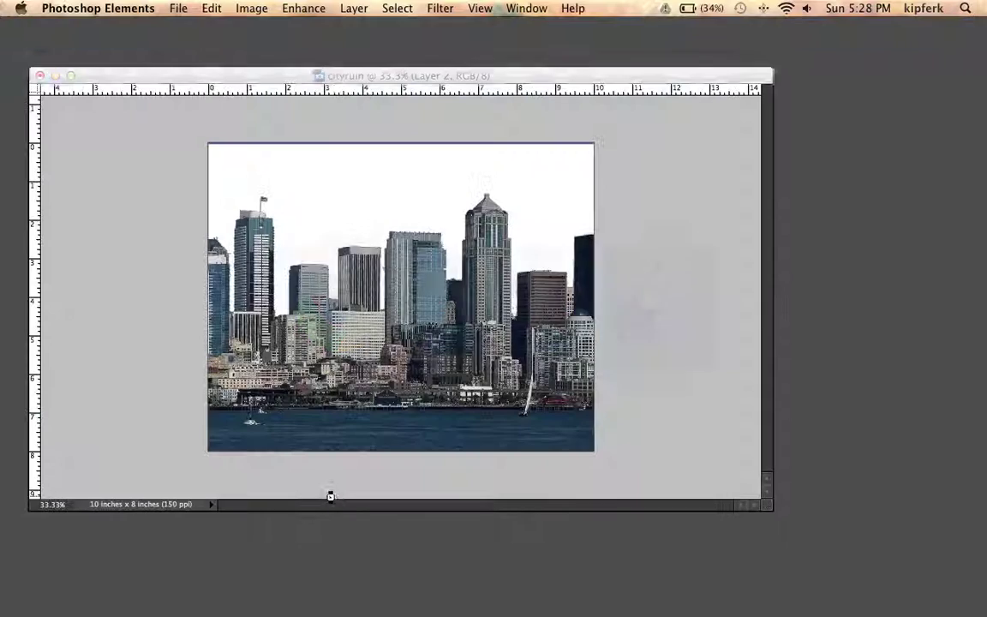
click(330, 497)
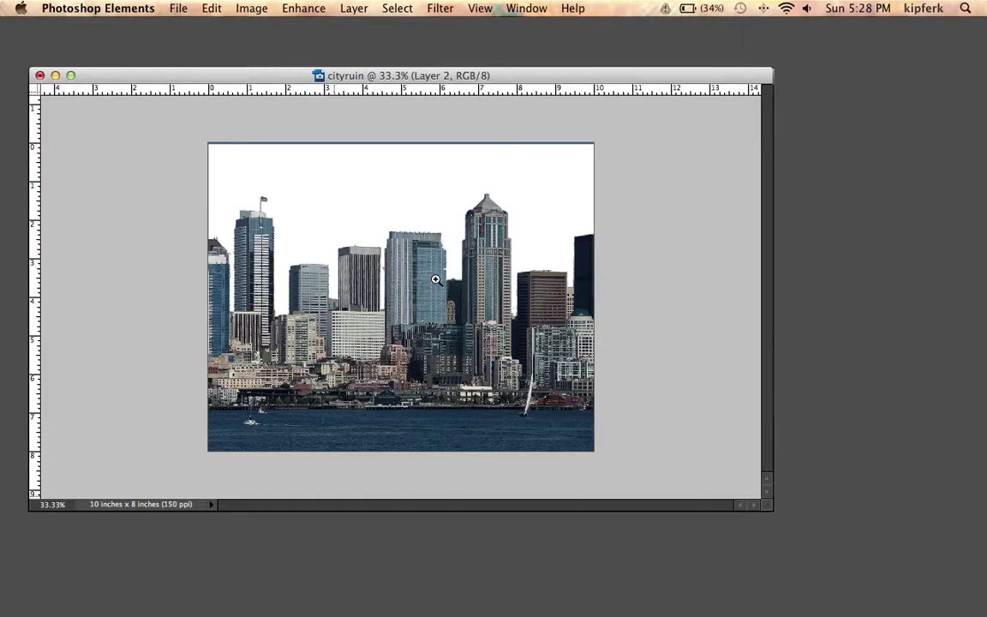
key(super+v)
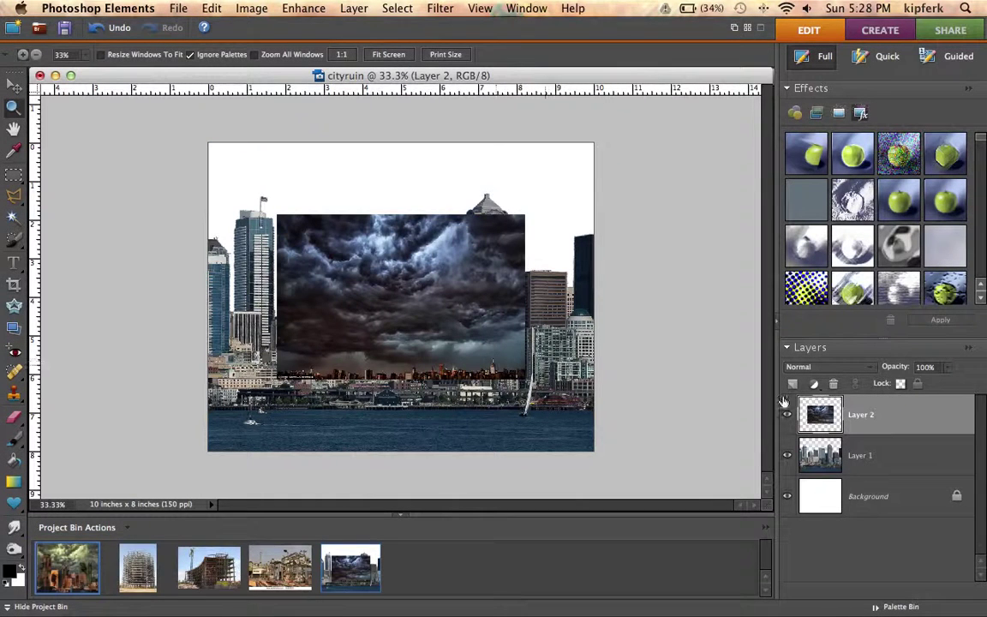
Step: Move the storm cloud layer beneath the skyline layer and scale it proportionally to 162% to span the full canvas width
drag(898, 419, 903, 473)
key(super+t)
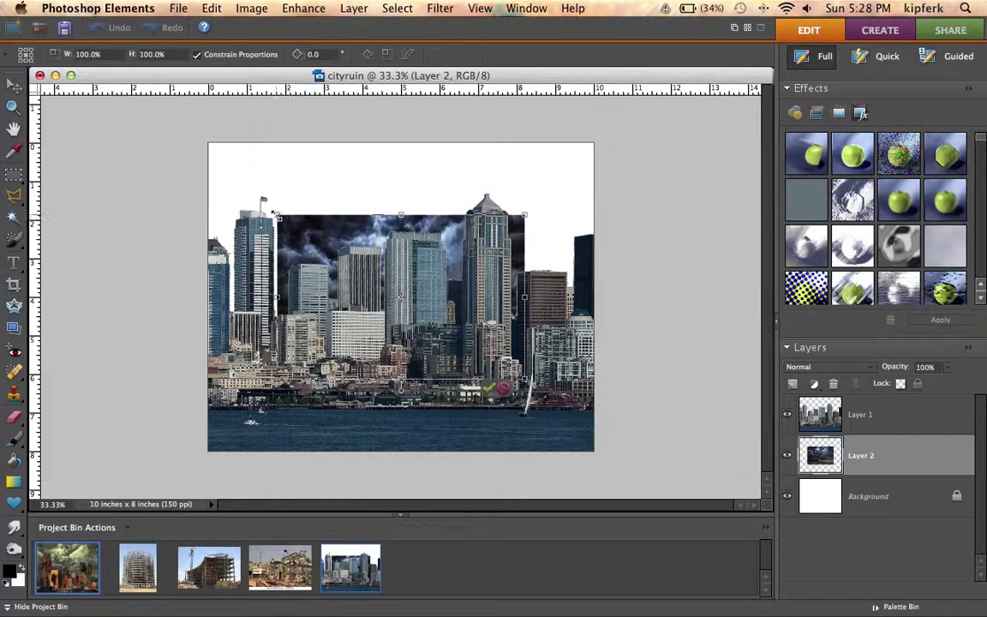
drag(279, 215, 210, 152)
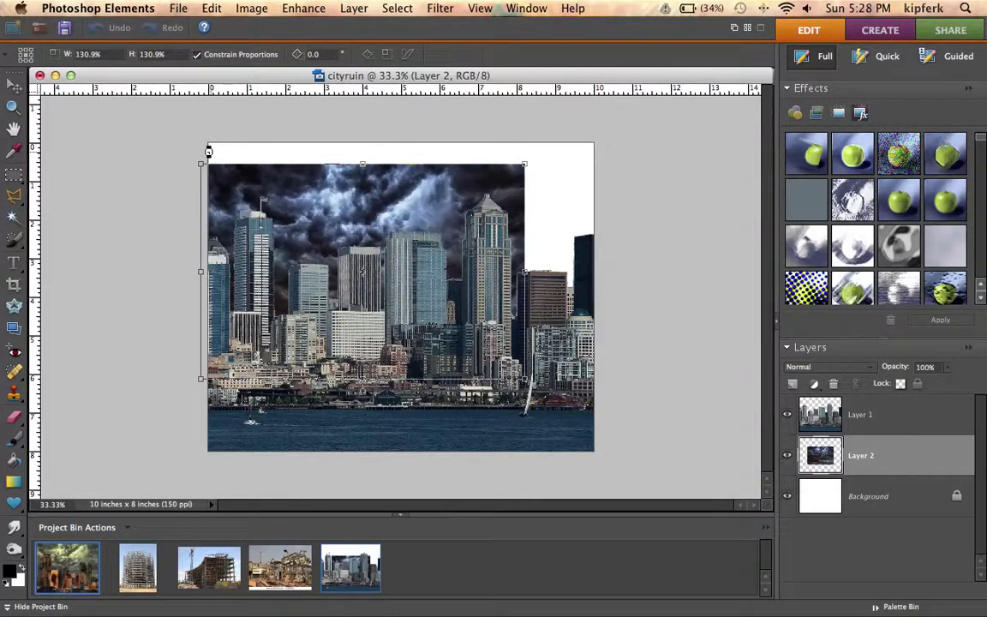
drag(526, 160, 611, 125)
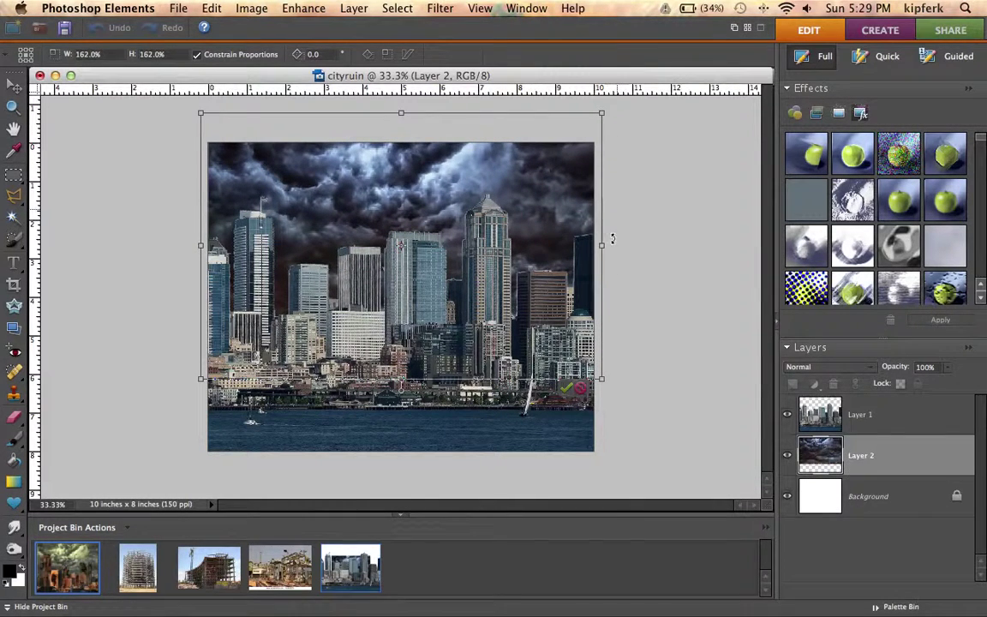
click(566, 392)
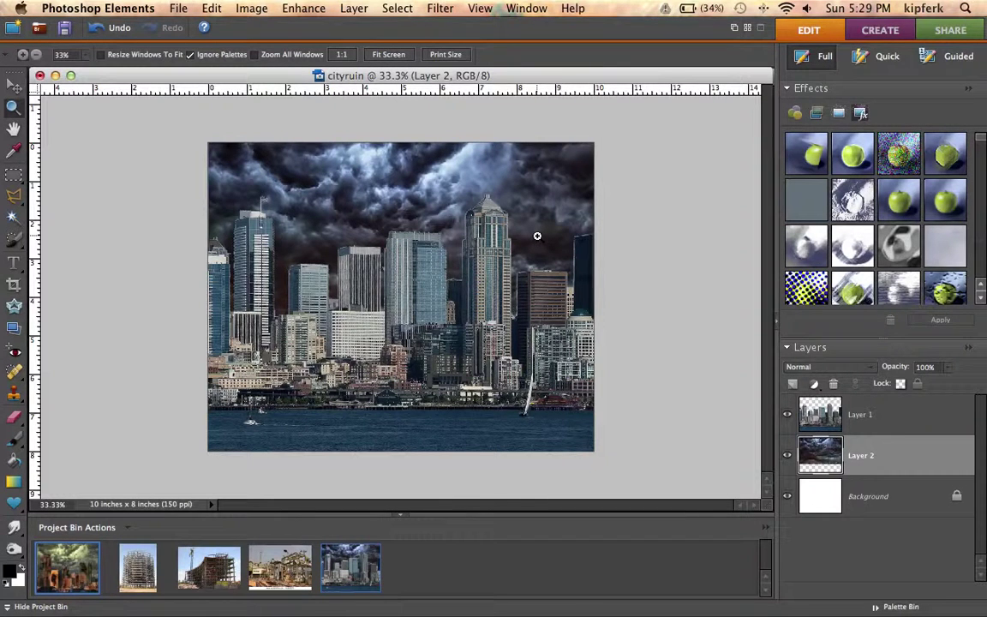
Step: Nudge the storm cloud layer up and down behind the towers until it sits slightly lower, still covering the canvas's upper edge
key(v)
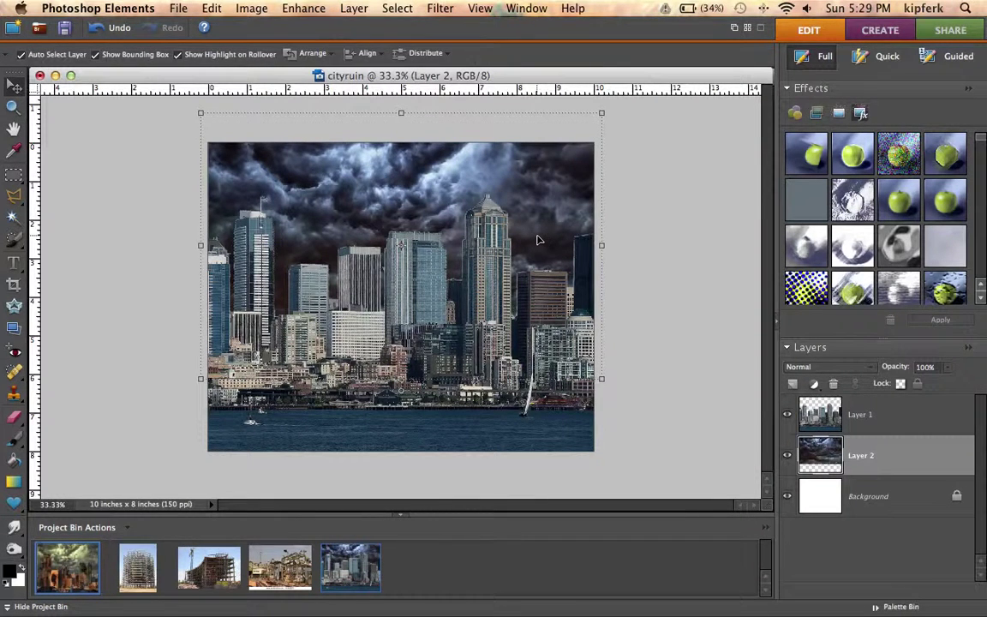
key(Down)
key(Down)
key(Down)
key(Down)
key(Down)
key(Down)
key(Down)
key(Down)
key(Down)
key(Down)
key(Down)
key(Down)
key(Down)
key(Down)
key(Down)
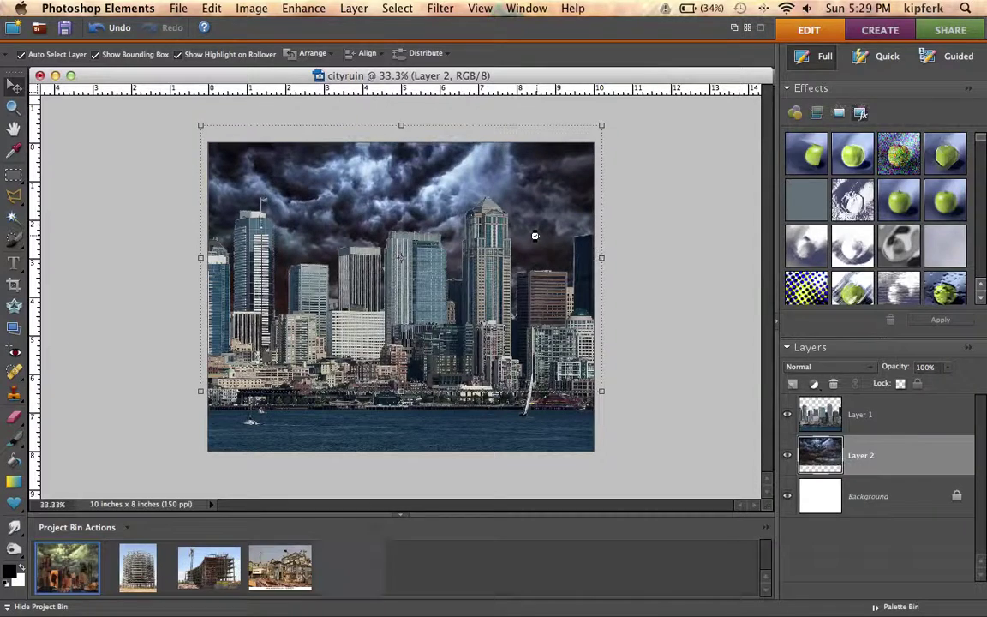
key(Up)
key(Up)
key(Up)
key(Up)
key(Up)
key(Up)
key(Up)
key(Up)
key(Up)
key(Up)
key(Up)
key(Up)
key(Up)
key(Up)
key(Up)
key(Up)
key(Up)
key(Up)
key(Up)
key(Up)
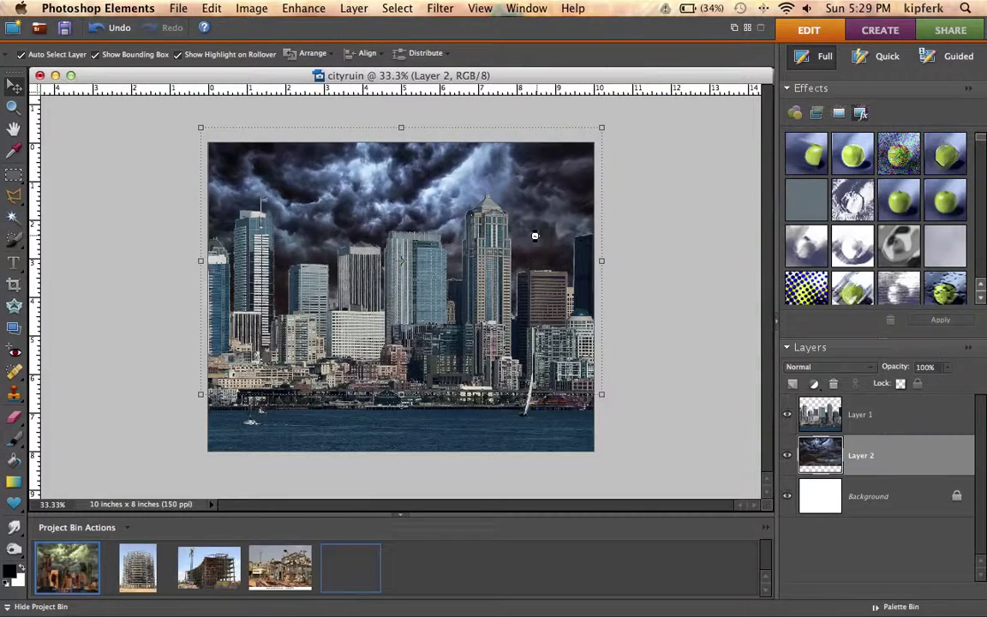
key(Up)
key(Up)
key(Up)
key(Up)
key(Up)
key(Up)
key(Up)
key(Up)
key(Up)
key(Up)
key(Up)
key(Up)
key(Up)
key(Up)
key(Up)
key(Up)
key(Up)
key(Up)
key(Up)
key(Up)
key(Down)
key(Down)
key(Down)
key(Down)
key(Down)
key(Down)
key(Down)
key(Down)
key(Down)
key(Down)
key(Down)
key(Down)
key(Down)
key(Down)
key(Down)
key(Down)
key(Down)
key(Down)
key(Down)
key(Down)
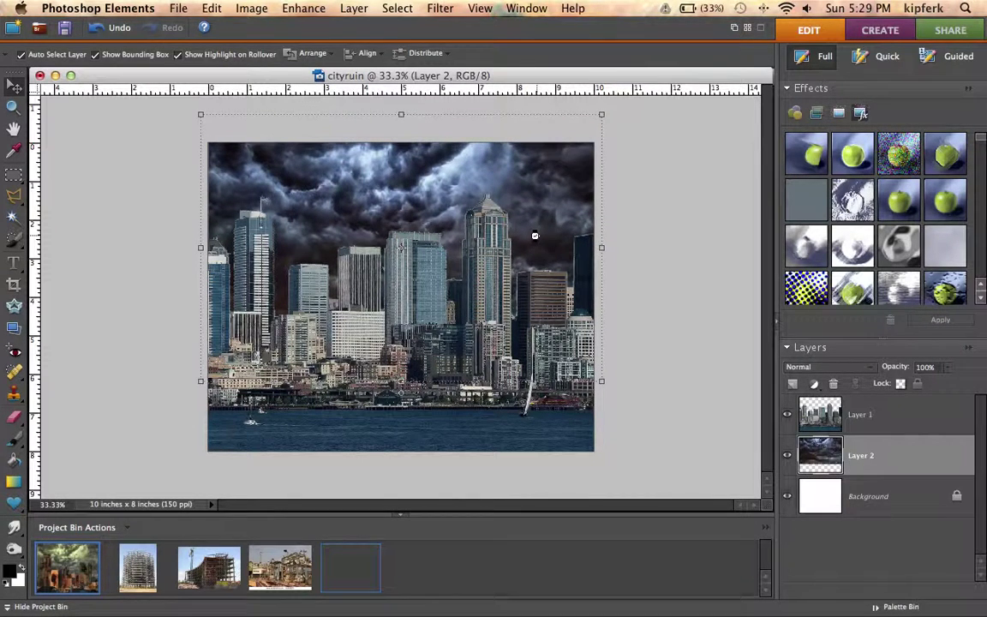
key(Down)
key(Down)
key(Down)
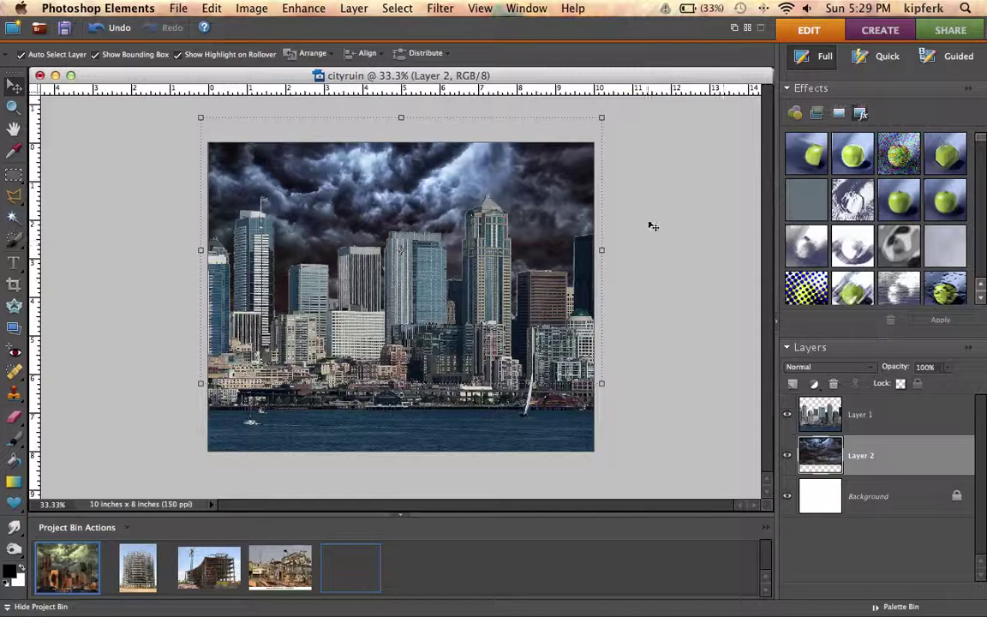
Step: Make the Background layer active and hide the storm cloud layer to expose the skyline's cut-out edges against white
key(alt+bracketleft)
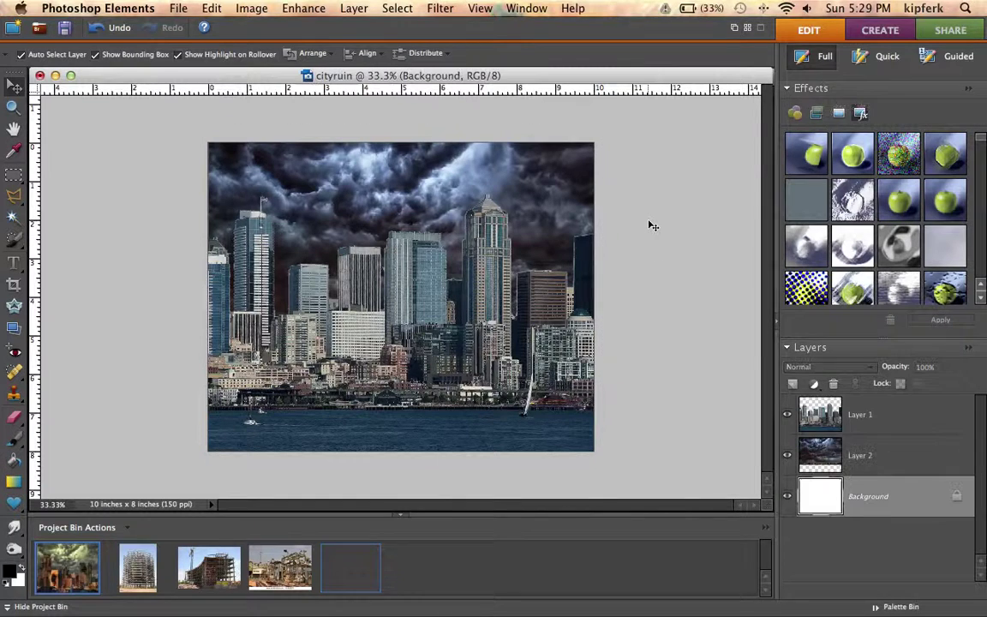
click(787, 459)
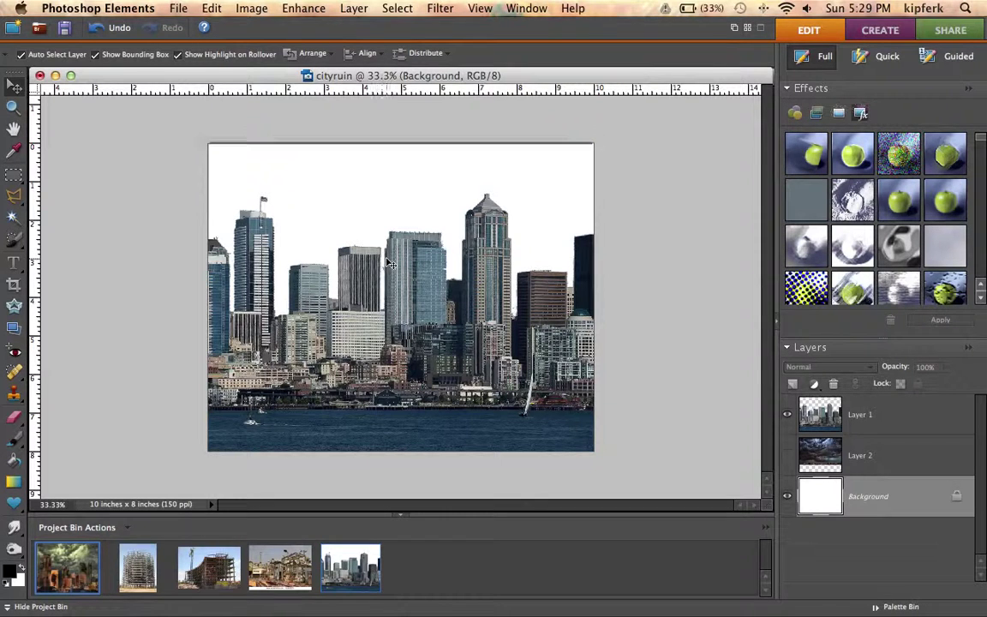
key(m)
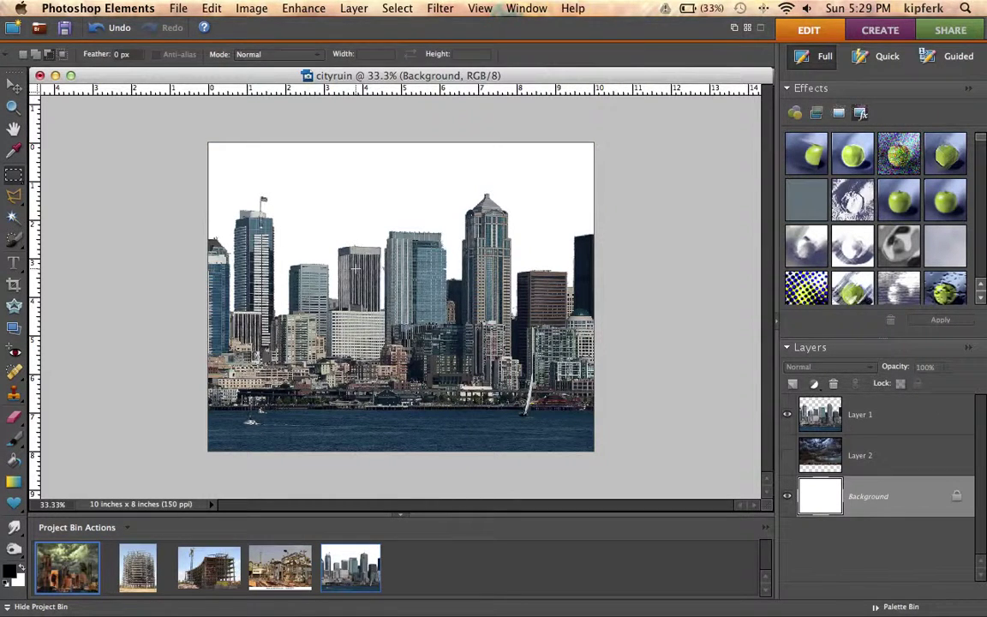
key(z)
click(278, 245)
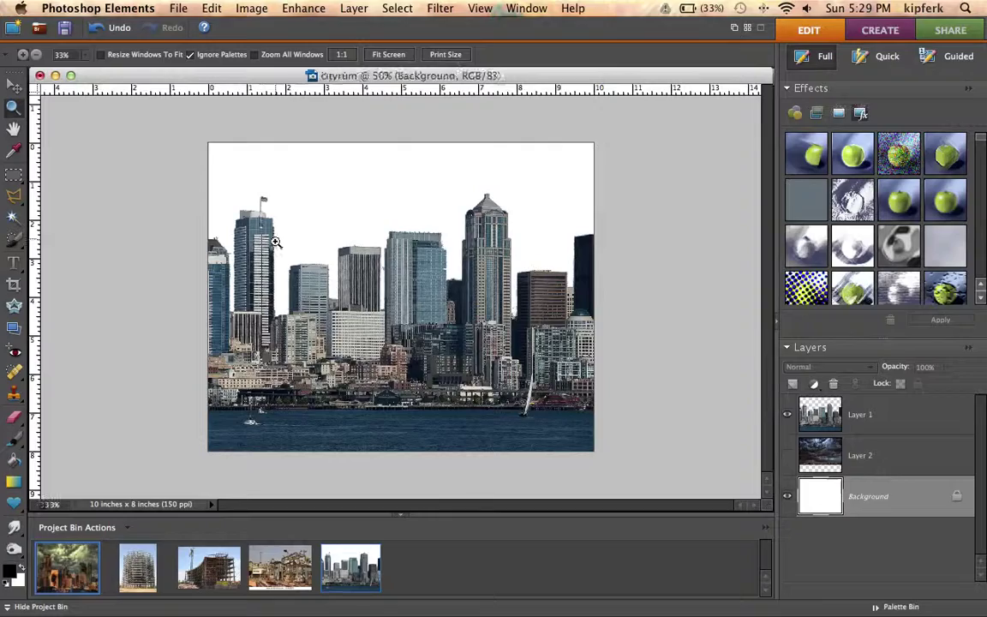
Step: Cut a rounded chunk out of the flag-topped tower's right side on Layer 1 with the freehand Lasso tool
click(213, 242)
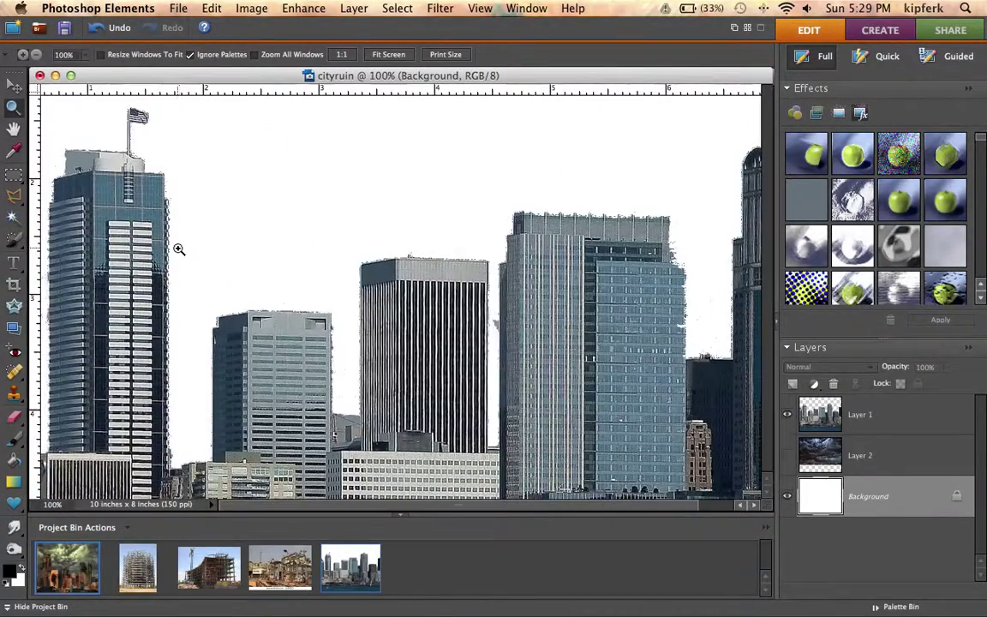
scroll(179, 249, left, 4)
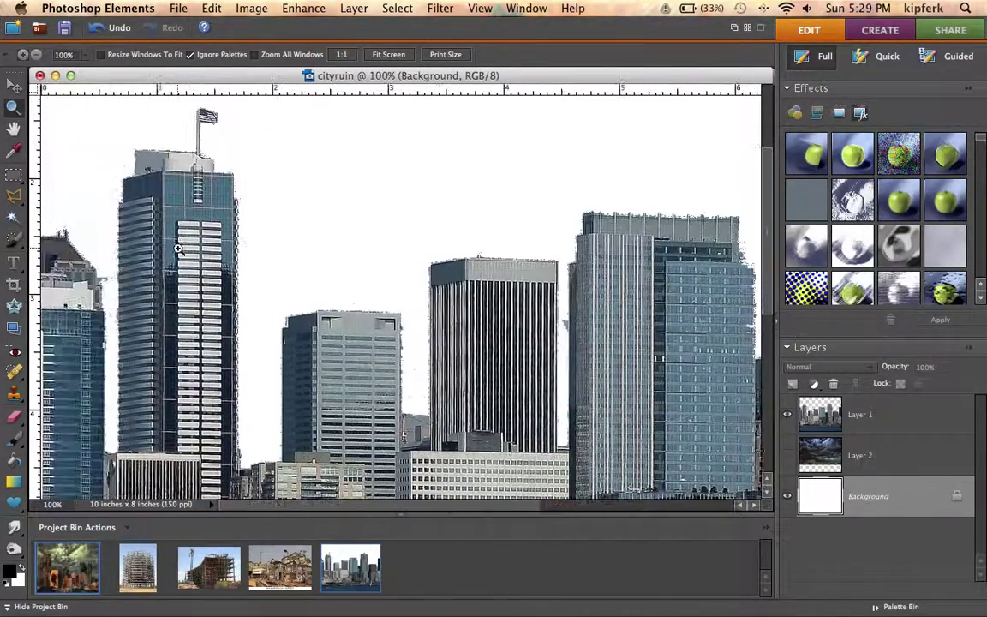
click(16, 199)
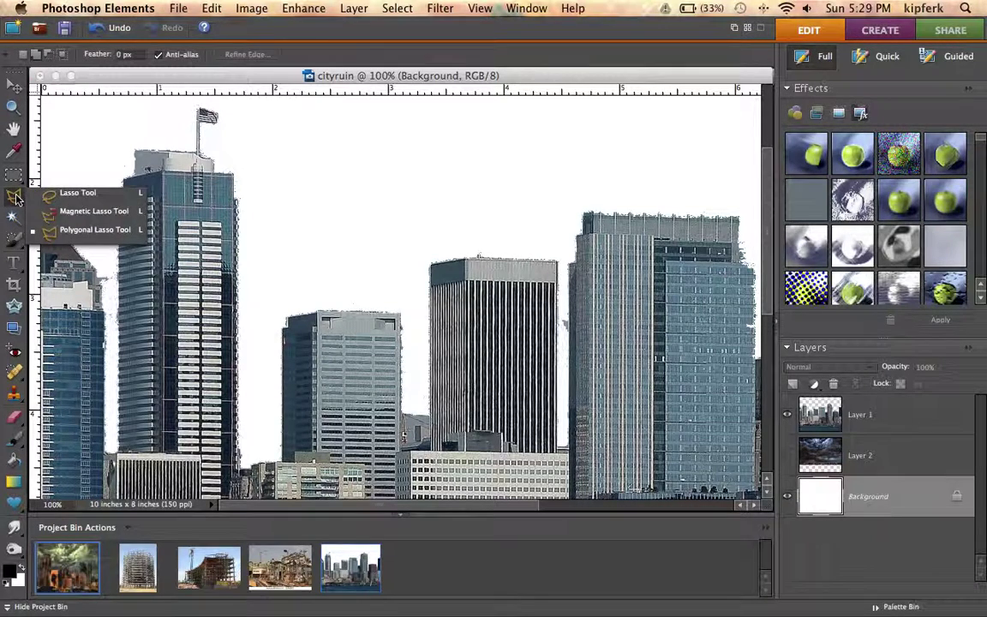
click(88, 199)
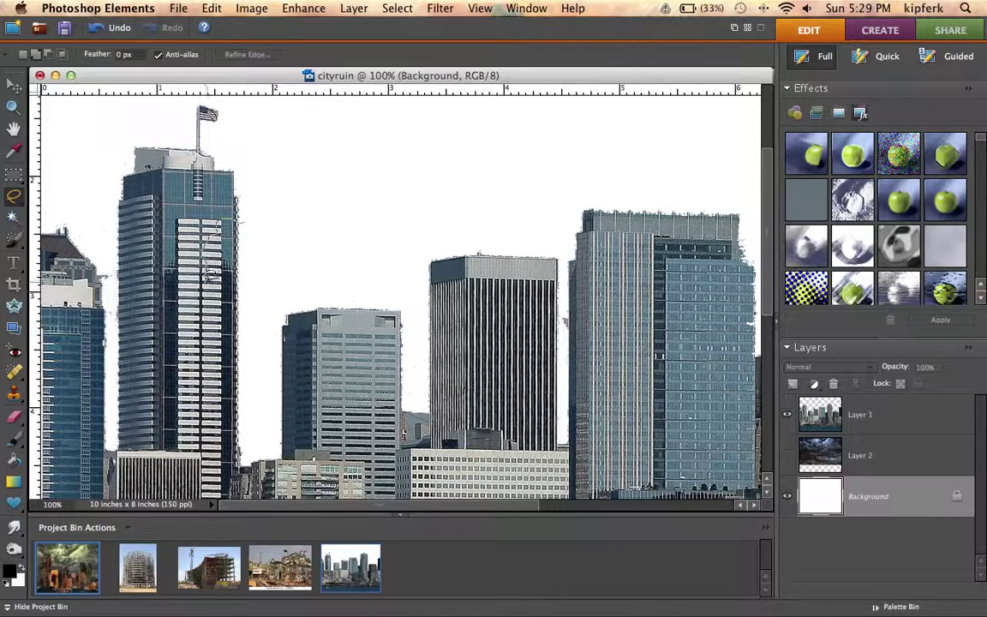
mouse_move(214, 283)
mouse_down()
mouse_move(227, 299)
mouse_move(264, 285)
mouse_up()
drag(261, 232, 251, 218)
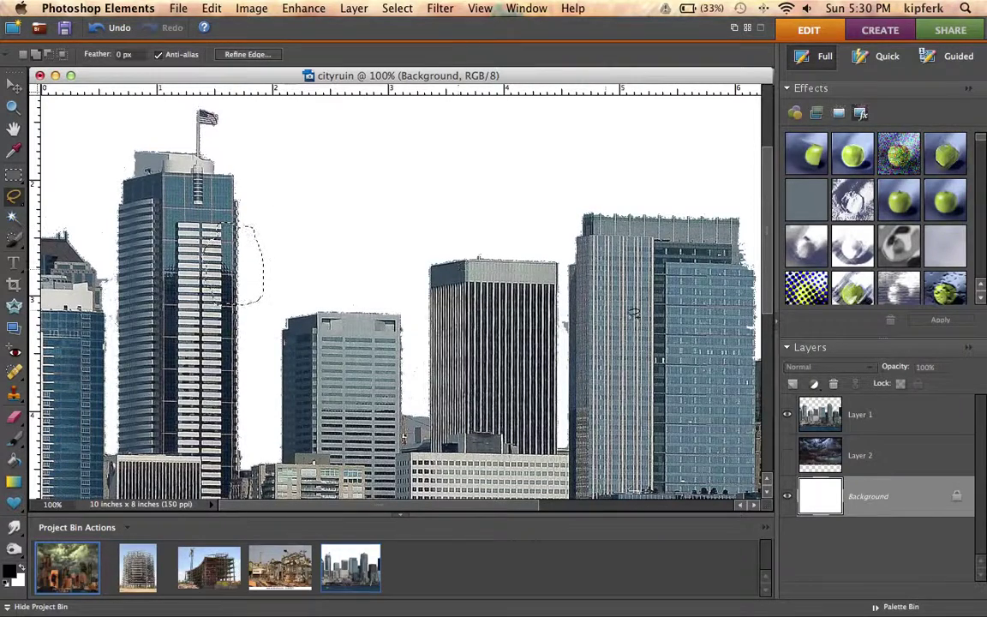
click(910, 421)
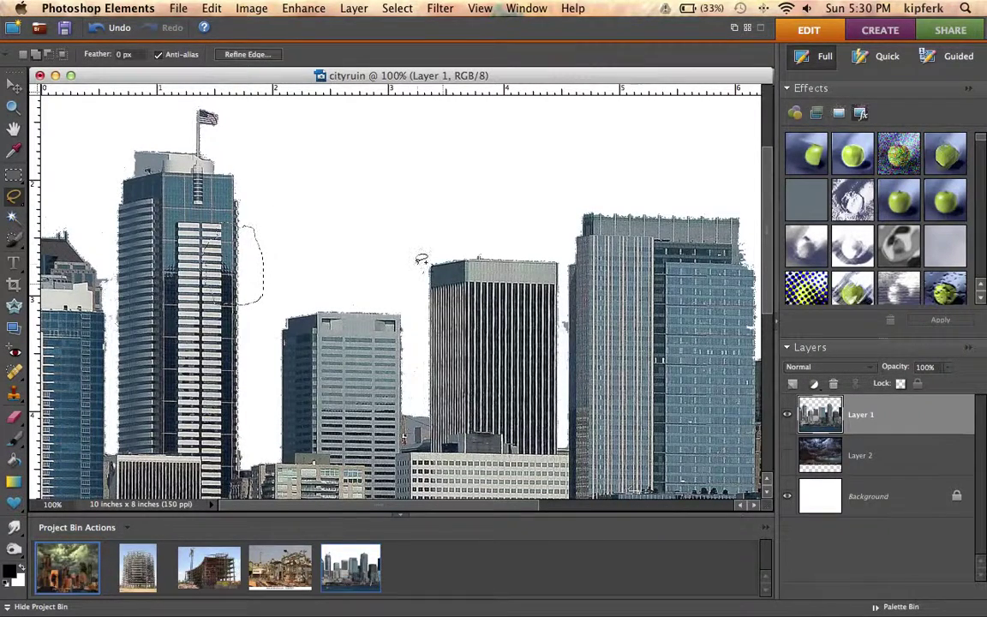
key(Delete)
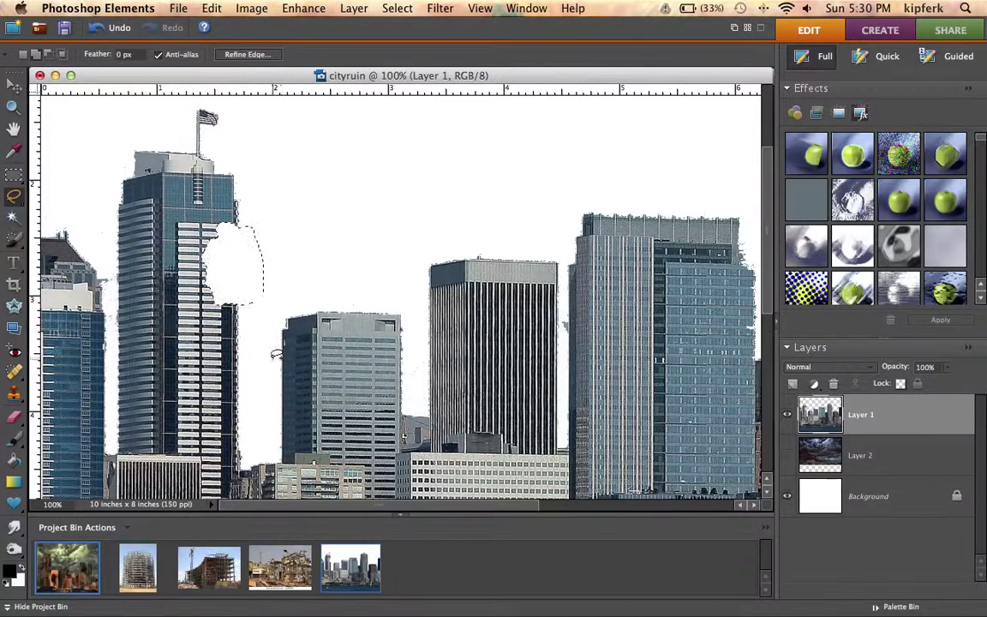
Step: Lasso and delete a narrow bite from the left edge of the short grey building beside the flag-topped tower, then clear the selection
mouse_move(276, 358)
mouse_down()
mouse_move(291, 418)
mouse_move(272, 381)
mouse_move(277, 353)
mouse_up()
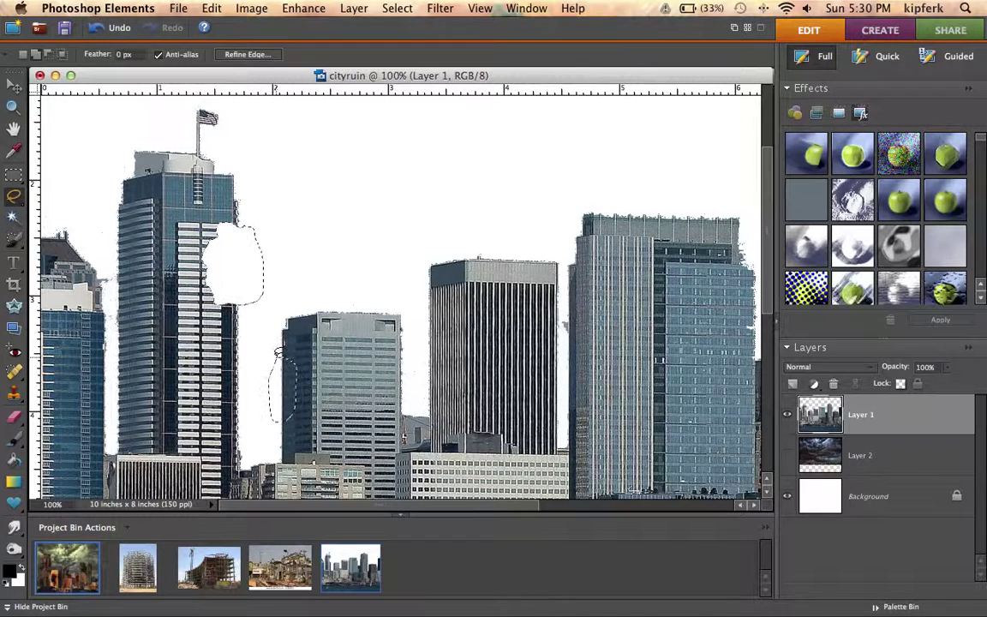
key(Delete)
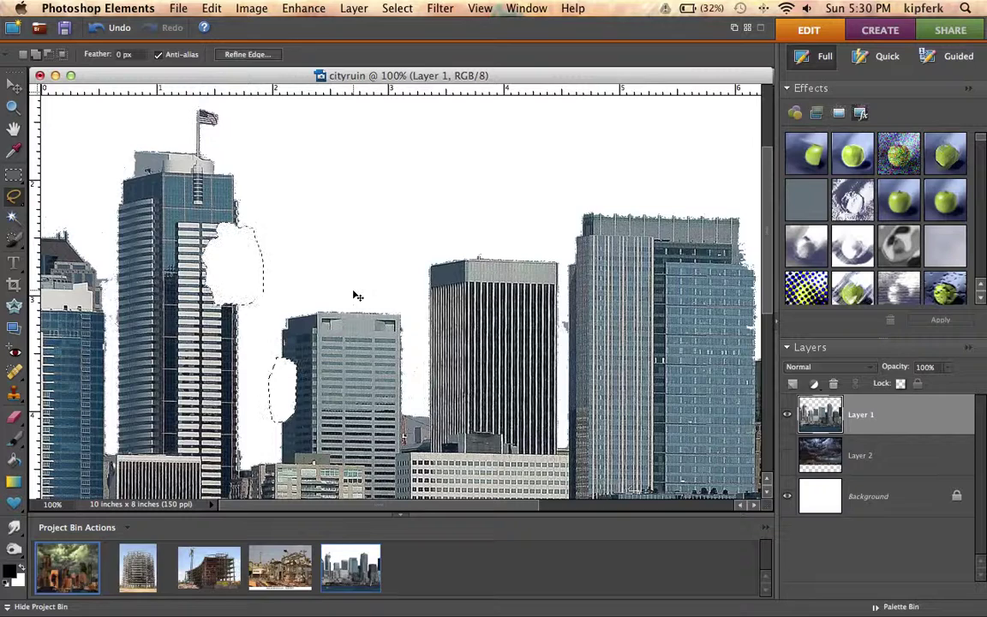
key(super+d)
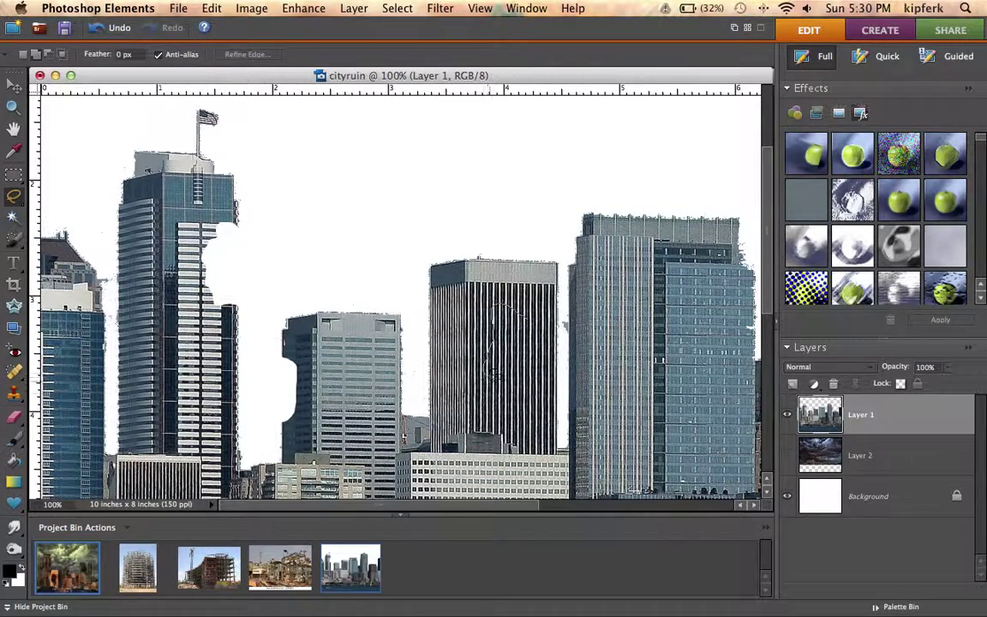
Step: Cut an irregular hole through the middle of the dark striped tower and remove the upper right corner of the blue glass tower
mouse_move(520, 326)
mouse_down()
mouse_move(533, 336)
mouse_move(532, 309)
mouse_up()
key(Delete)
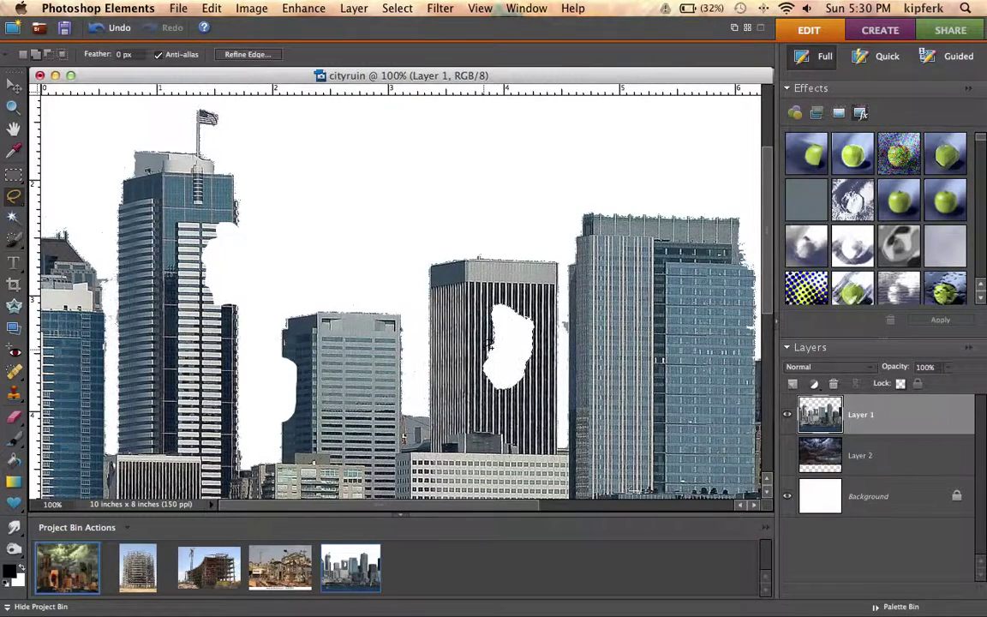
scroll(490, 343, right, 10)
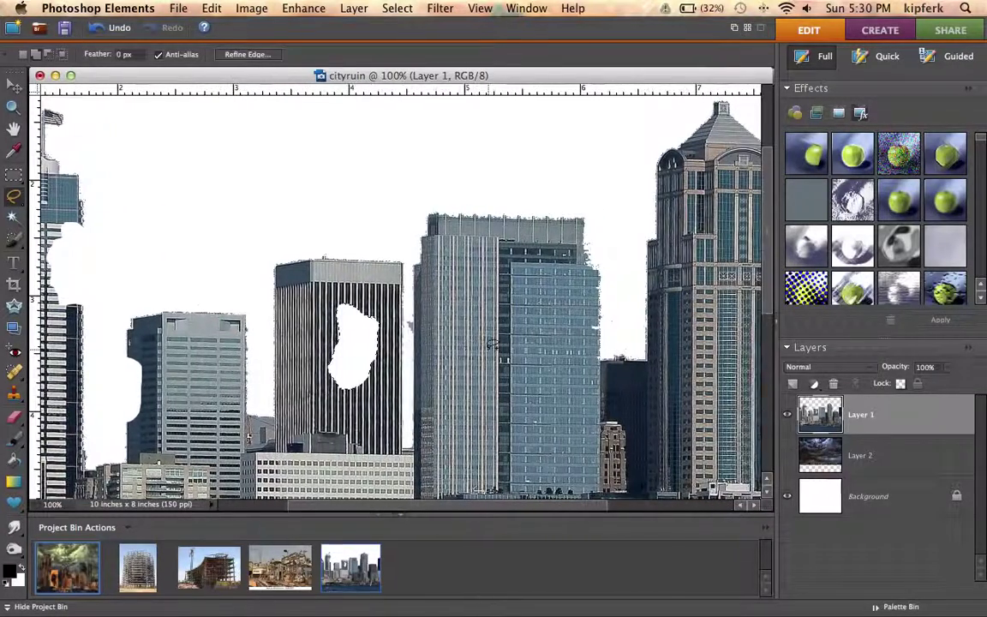
scroll(490, 343, right, 5)
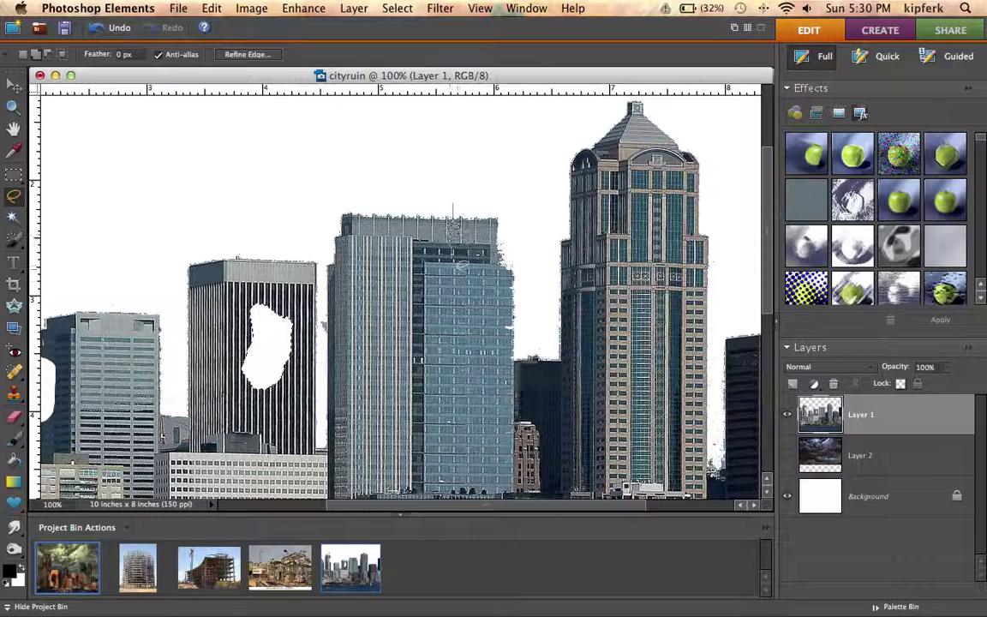
mouse_move(536, 254)
mouse_down()
mouse_move(502, 198)
mouse_move(454, 203)
mouse_move(467, 201)
mouse_up()
key(Delete)
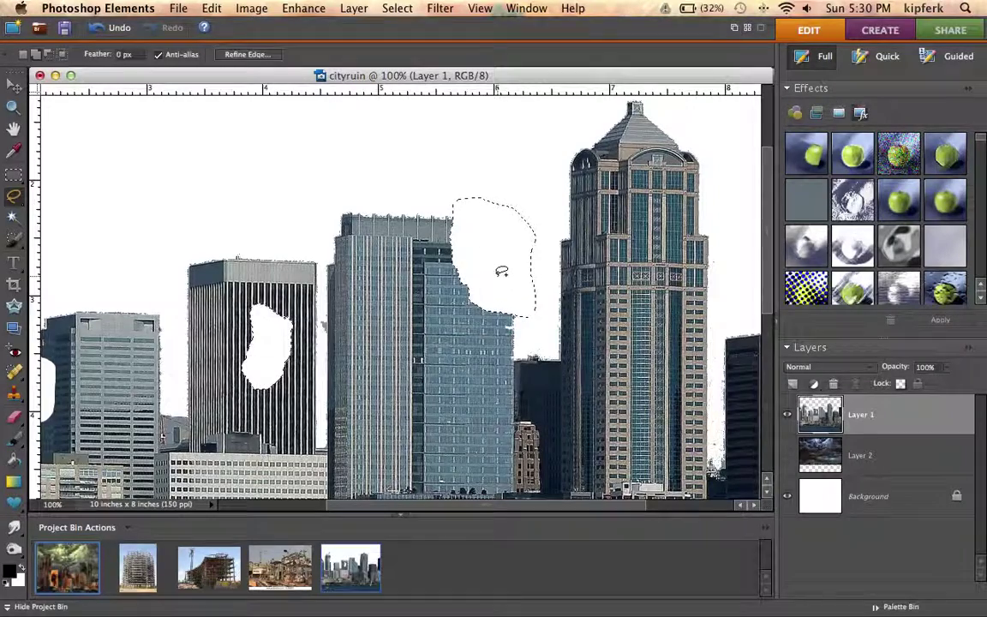
Step: Cut a slanted hole through the middle of the pointed-roof tower and a bite from its upper right edge
scroll(502, 272, right, 5)
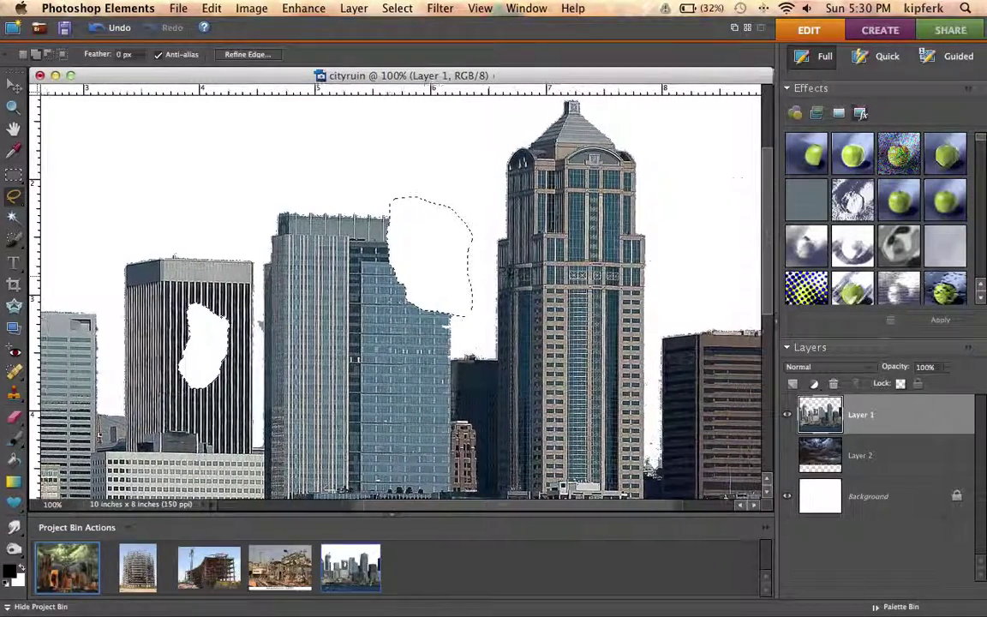
scroll(395, 300, right, 10)
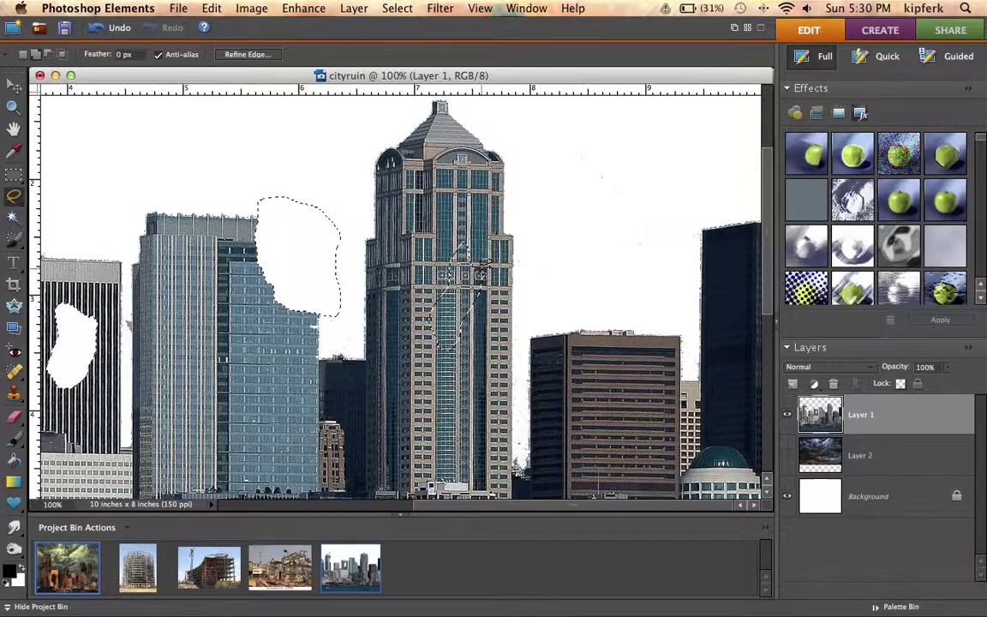
key(Delete)
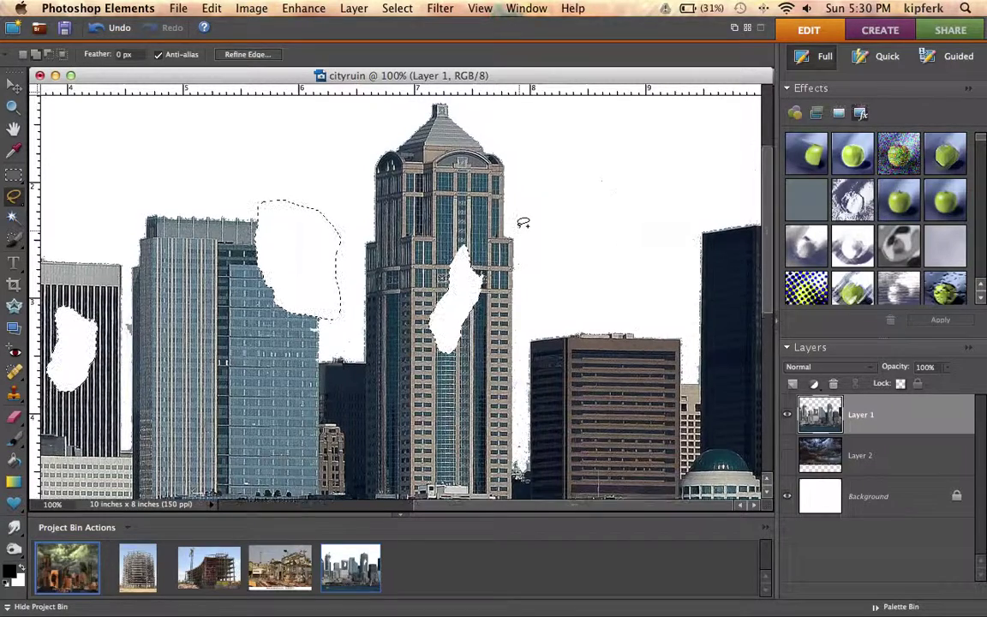
scroll(524, 225, up, 5)
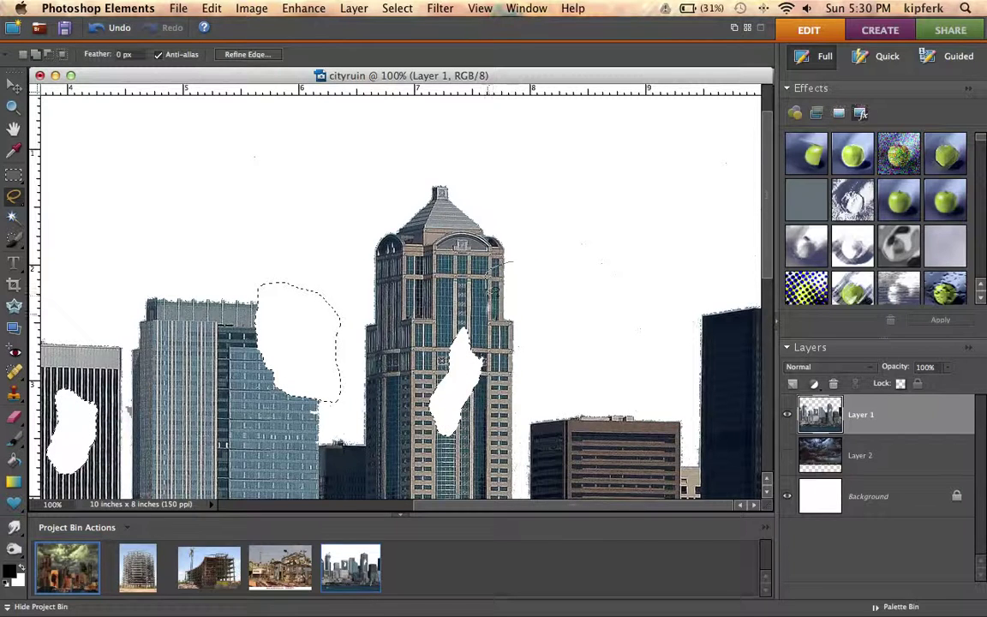
drag(516, 337, 530, 305)
drag(520, 256, 514, 255)
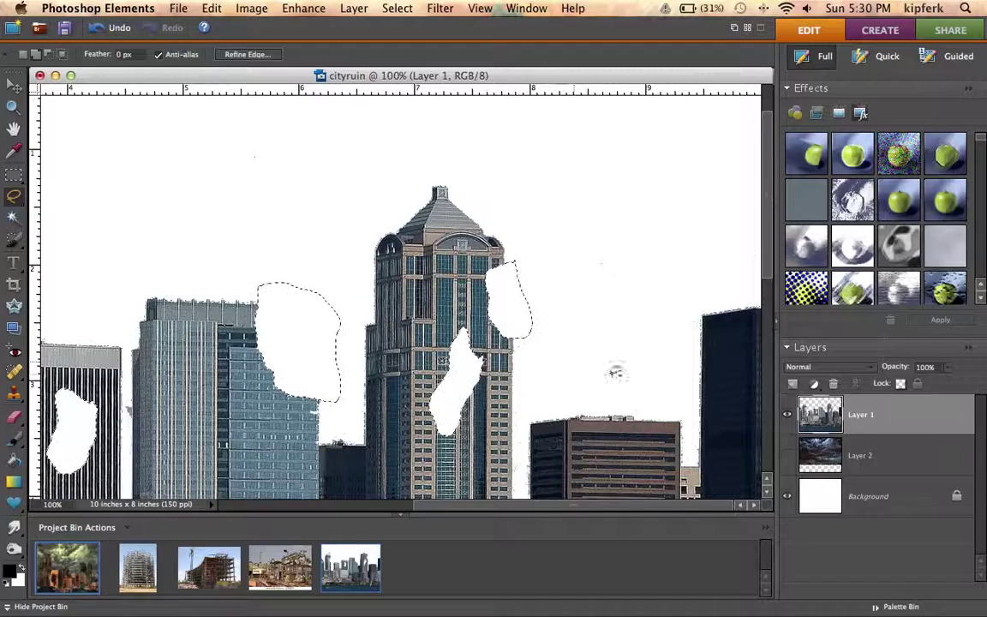
Step: Cut bites from the left edges of the brown building and the dark tower at the skyline's right end, and clear the selection
scroll(608, 368, down, 3)
scroll(394, 291, down, 3)
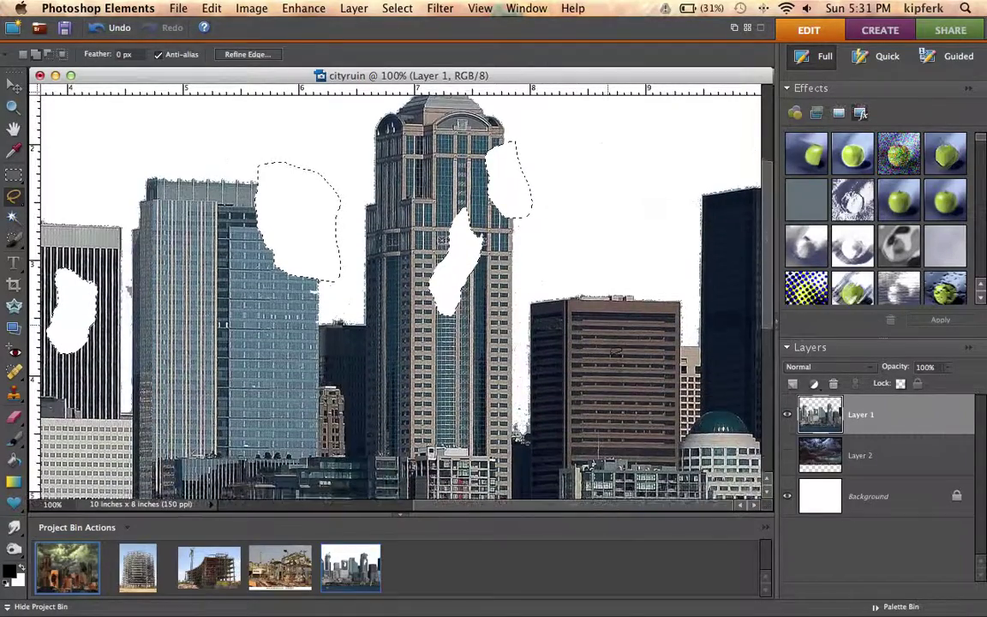
scroll(546, 259, down, 1)
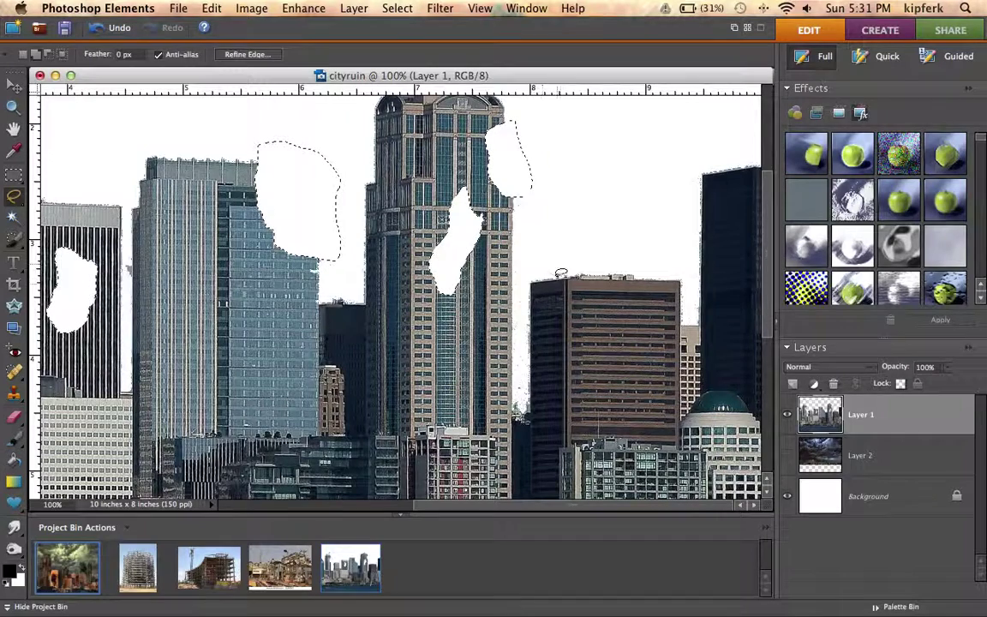
mouse_move(558, 300)
mouse_down()
mouse_move(553, 345)
mouse_move(527, 351)
mouse_move(522, 319)
mouse_move(546, 261)
mouse_up()
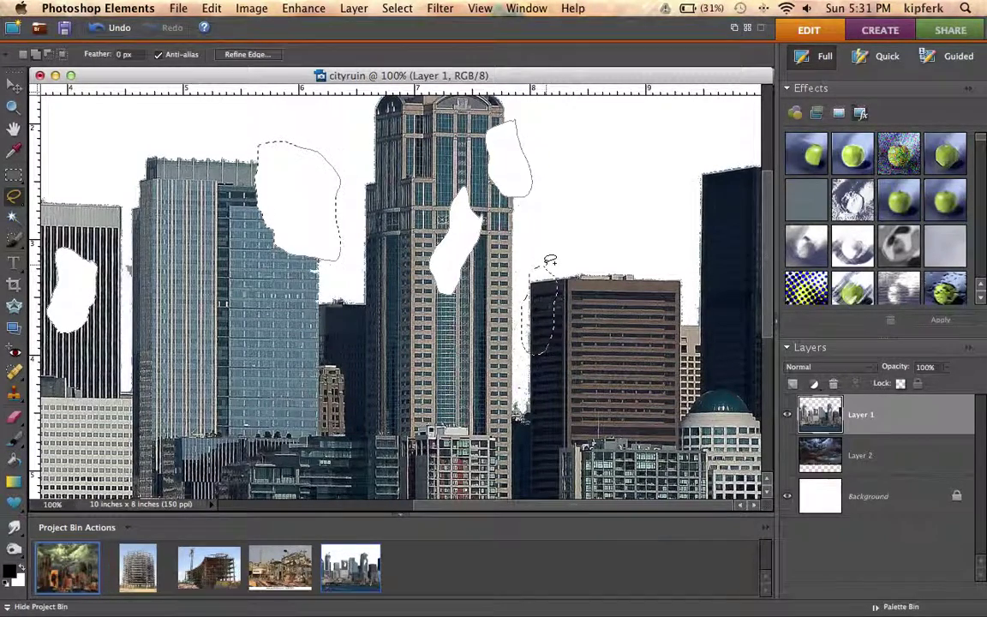
key(Delete)
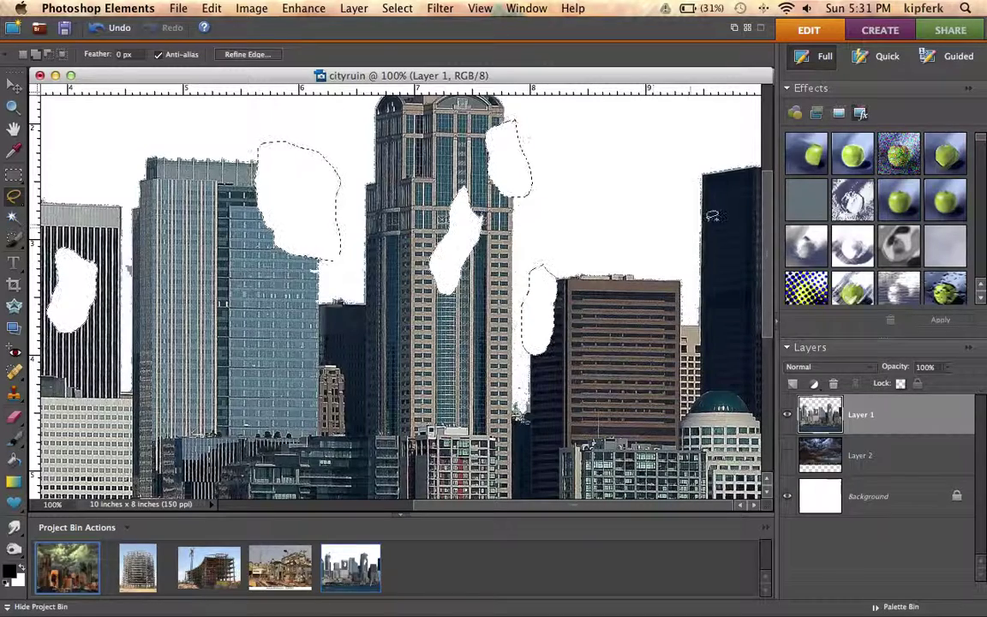
mouse_move(694, 208)
mouse_down()
mouse_move(725, 256)
mouse_move(720, 296)
mouse_move(697, 284)
mouse_move(694, 208)
mouse_up()
key(Delete)
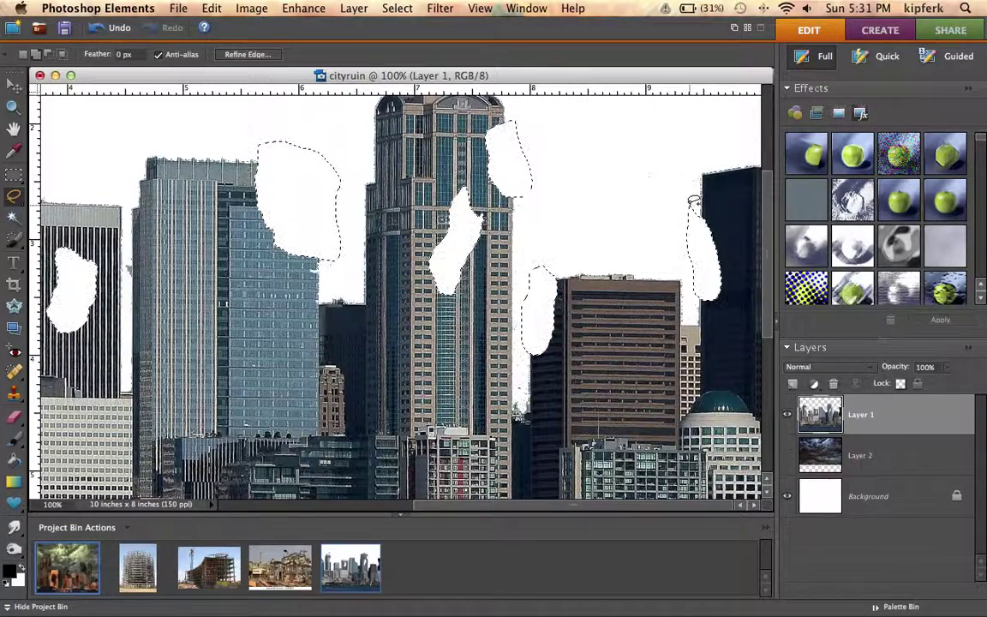
key(super+d)
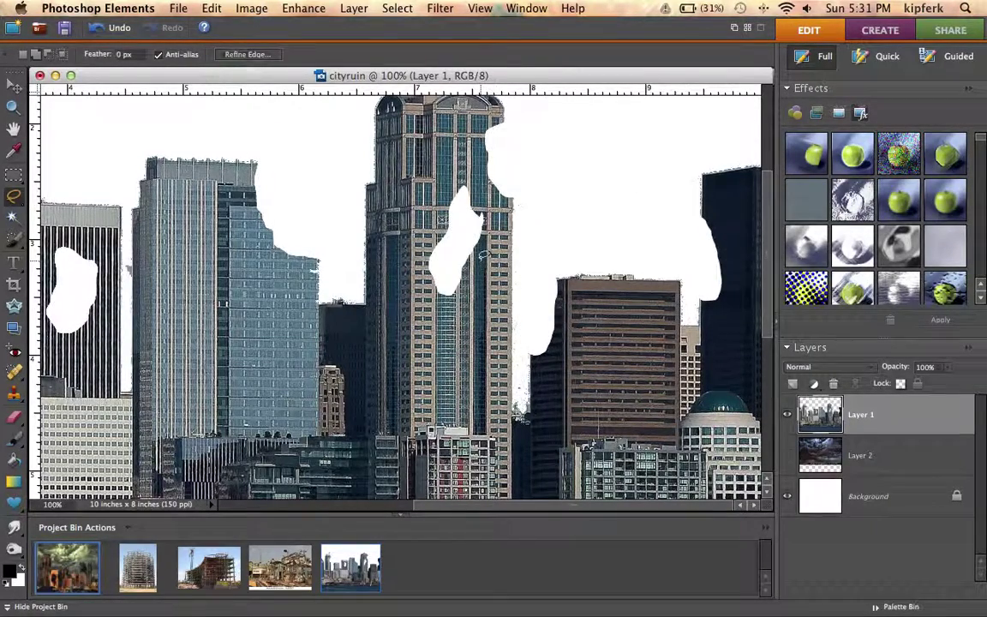
Step: Lasso and delete a small irregular hole in the low white building in front of the striped tower
key(z)
alt+click(303, 298)
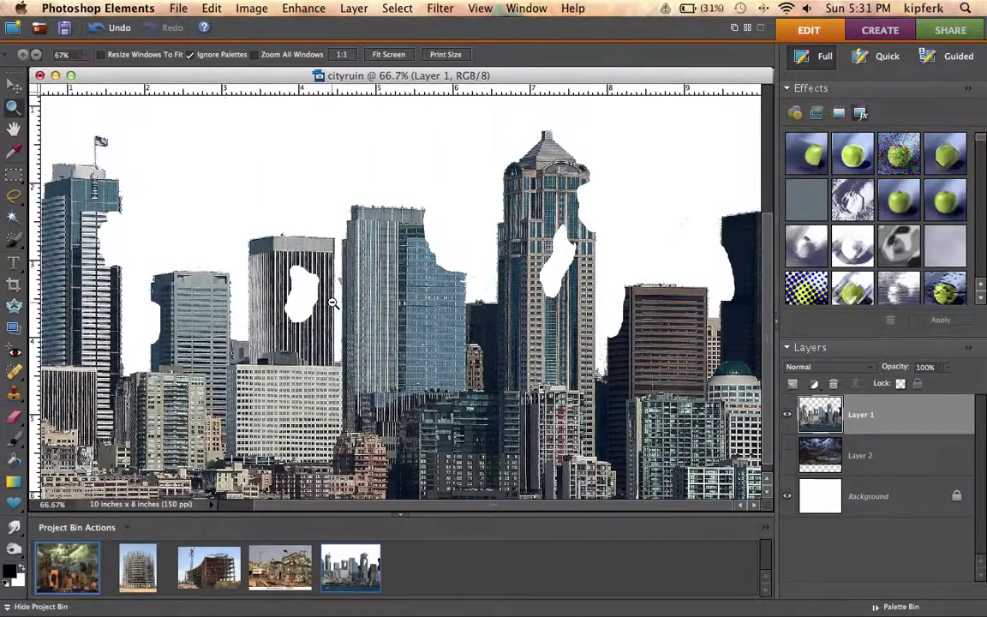
alt+click(333, 303)
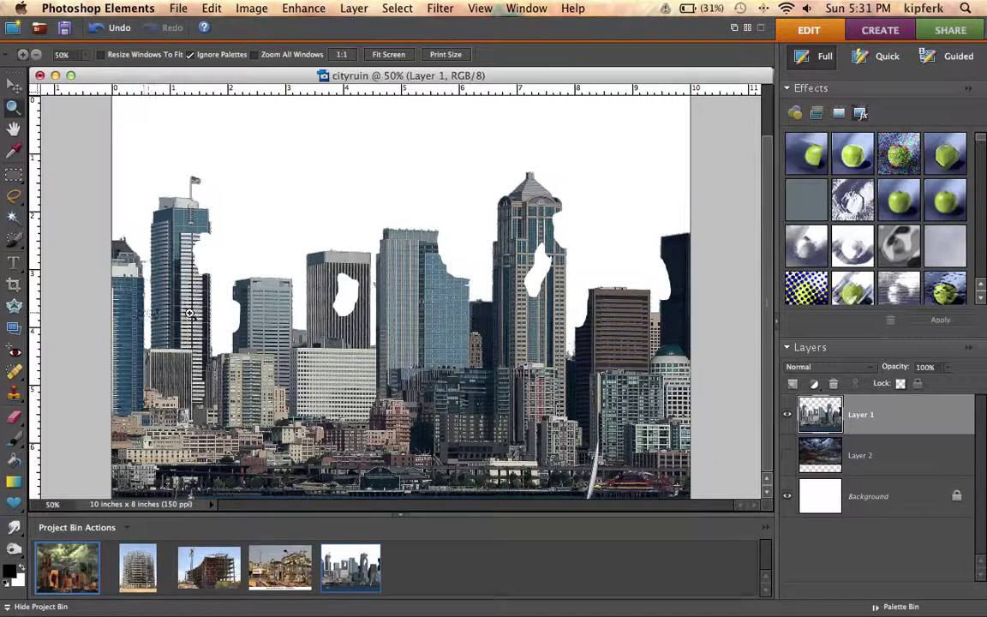
click(340, 384)
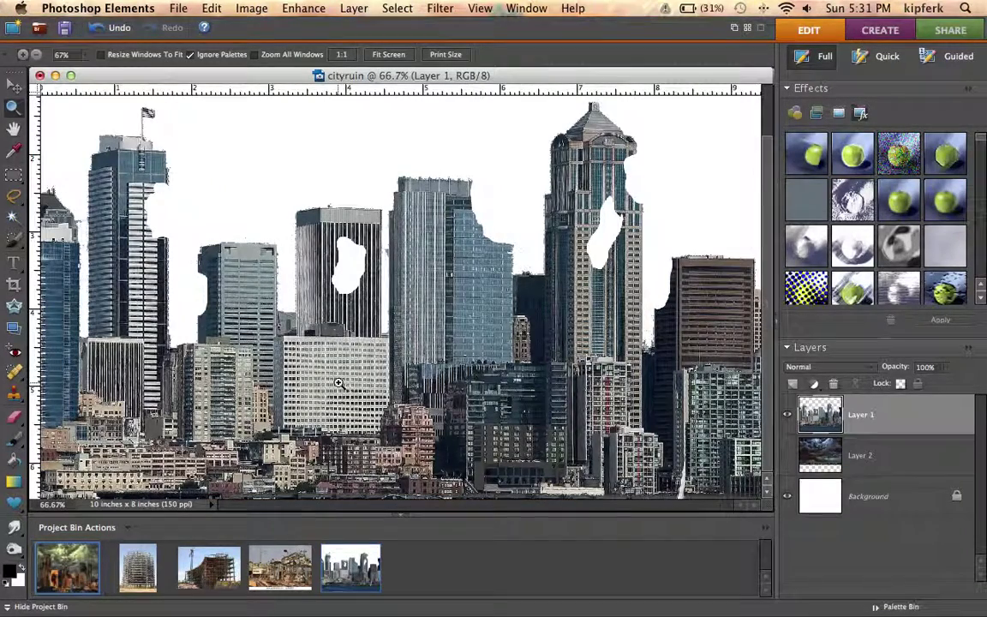
key(l)
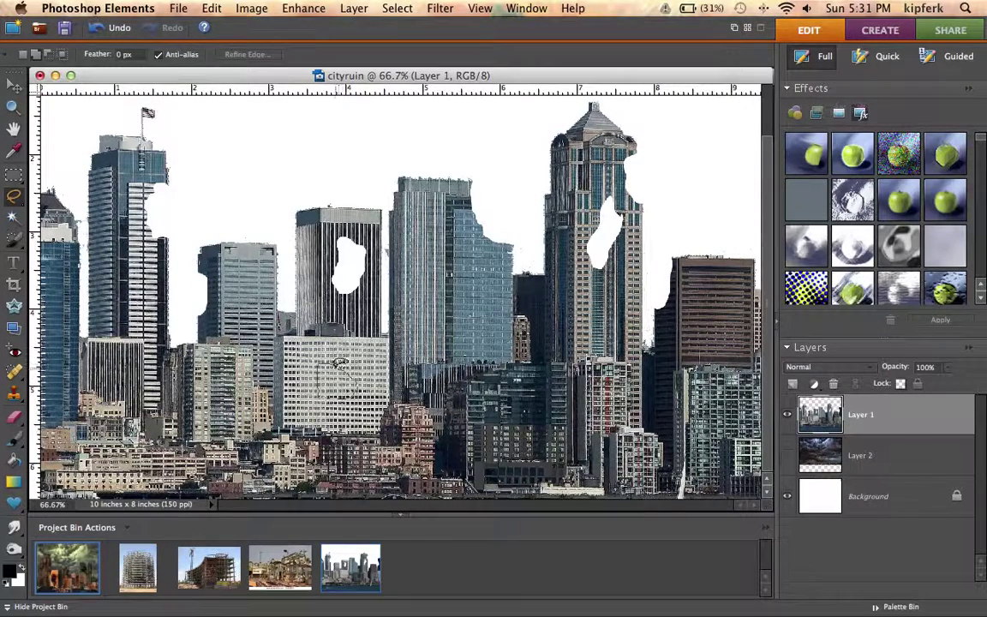
drag(349, 367, 341, 364)
key(Delete)
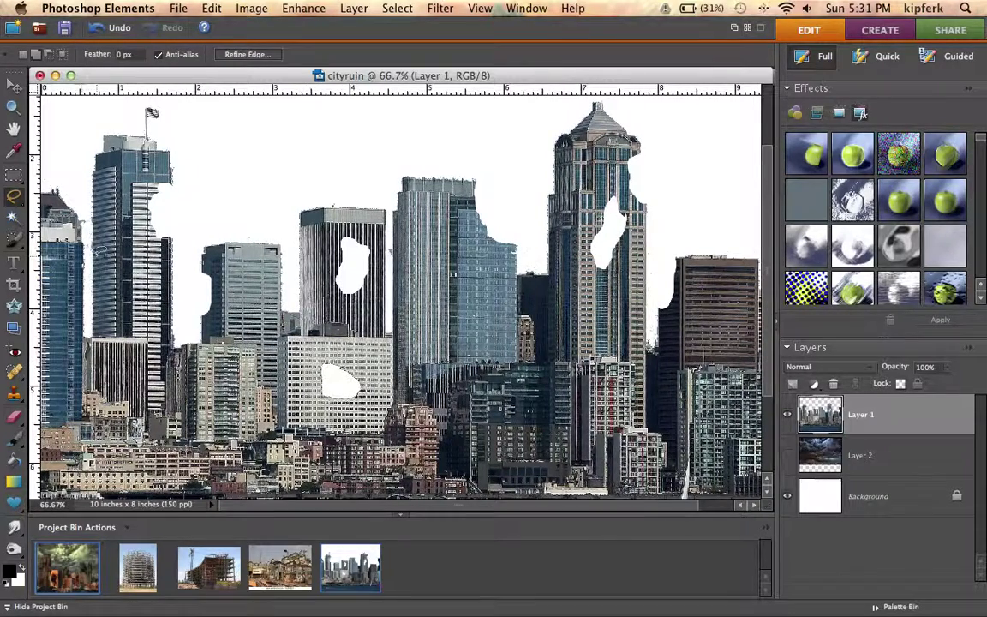
Step: Cut away the top right part of the tower at the skyline's left end and clear the selection
mouse_move(53, 178)
mouse_down()
mouse_move(84, 225)
mouse_move(86, 248)
mouse_move(89, 205)
mouse_move(54, 176)
mouse_up()
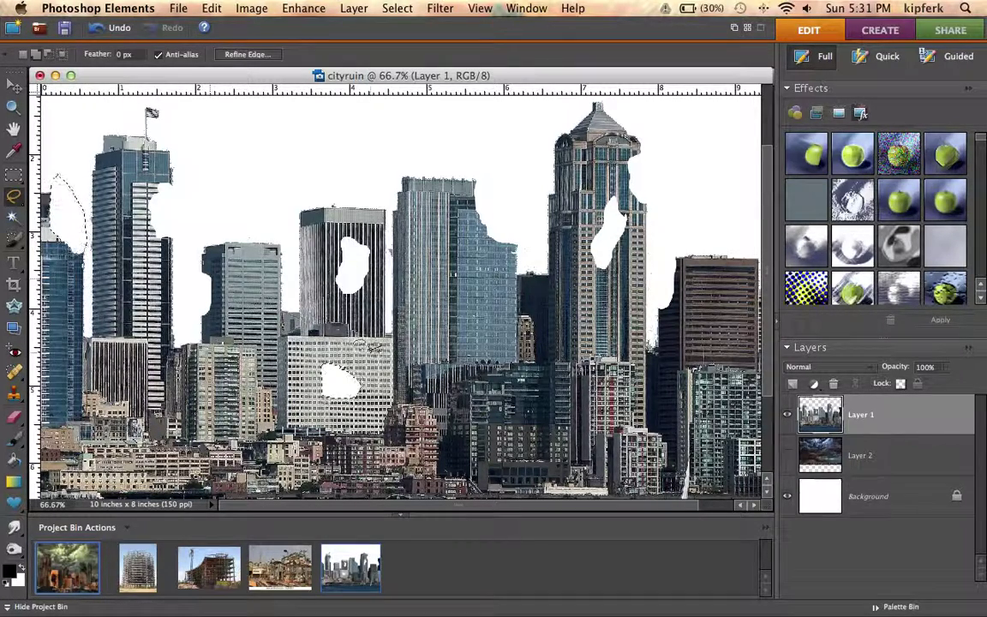
key(super+d)
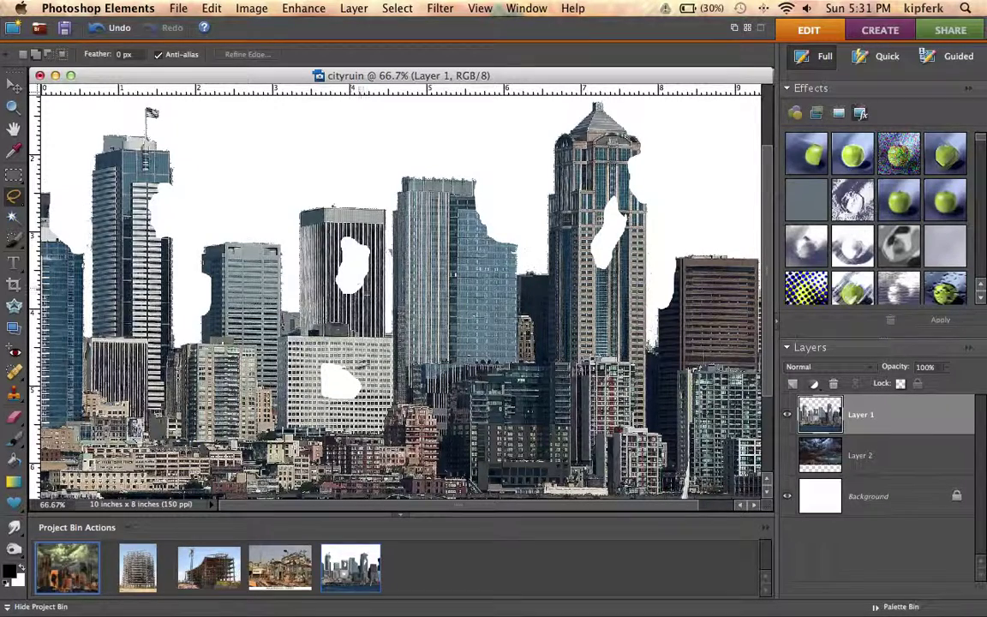
scroll(633, 260, right, 3)
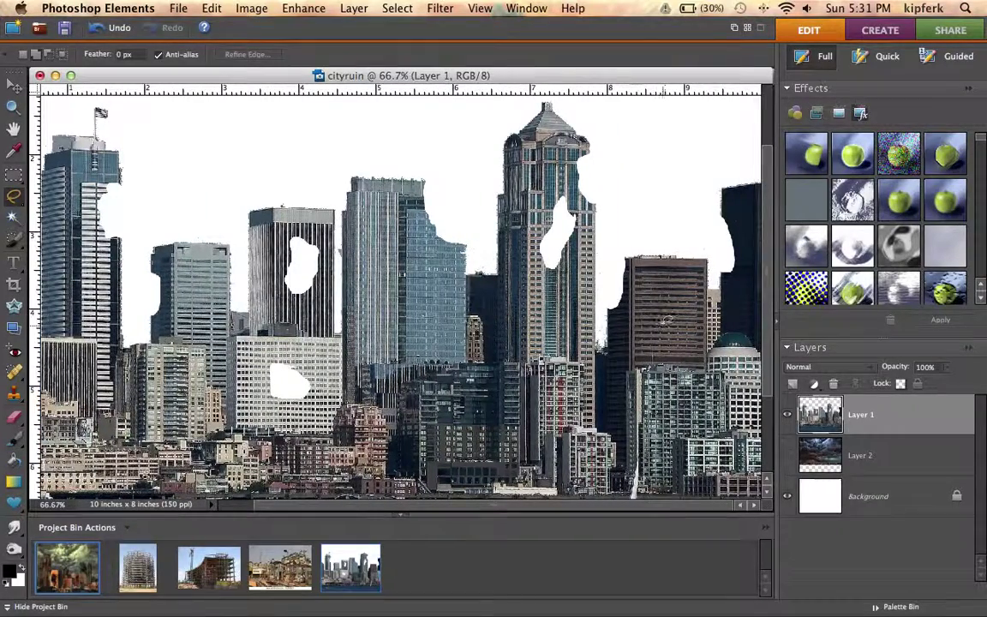
scroll(514, 295, left, 3)
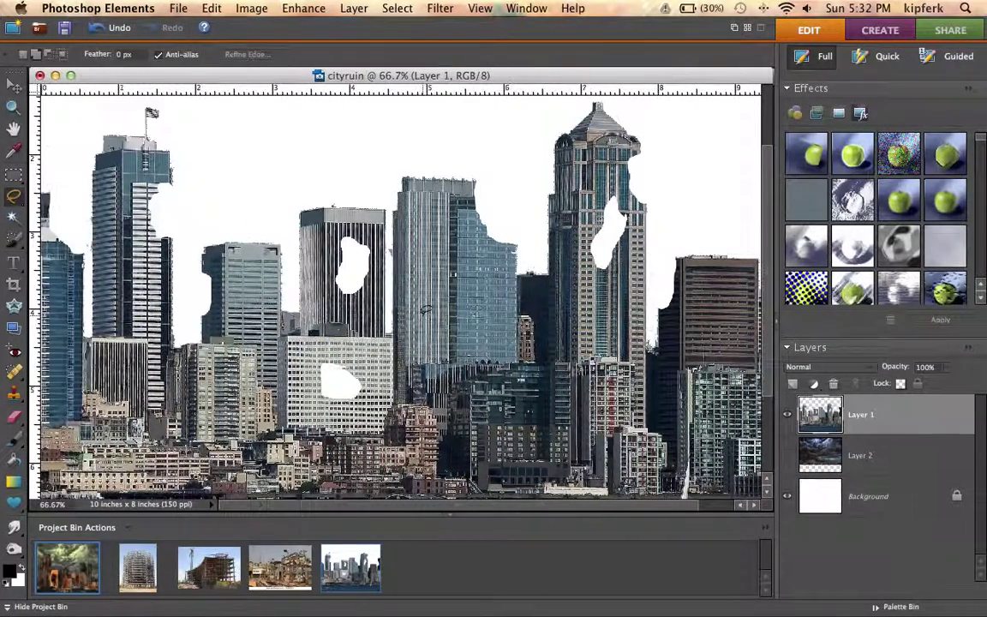
key(z)
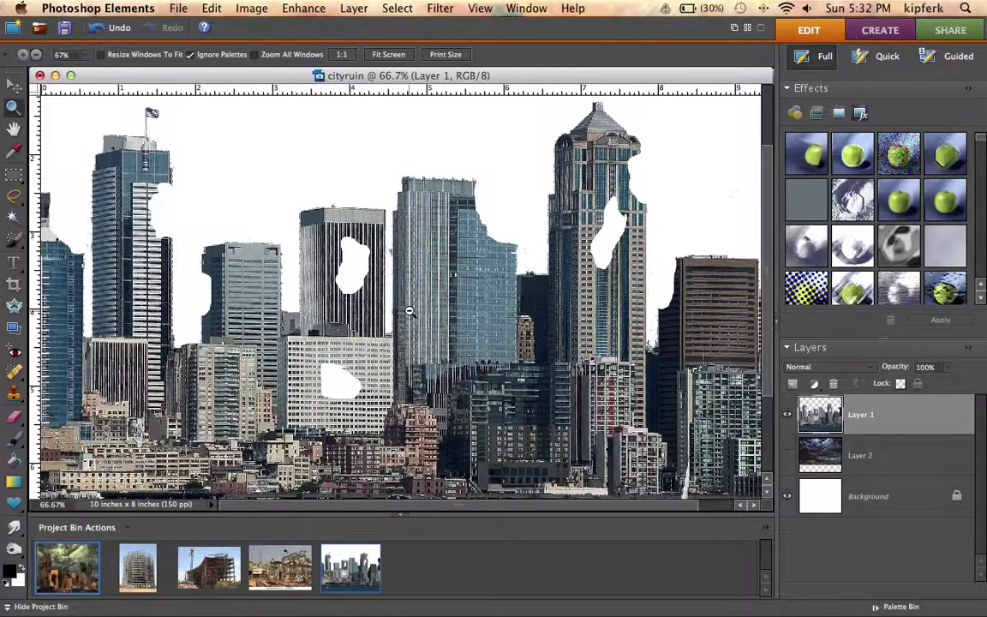
Step: Roughen the upper right edge of the hole in the striped tower with the Eraser at 9 px
alt+click(409, 311)
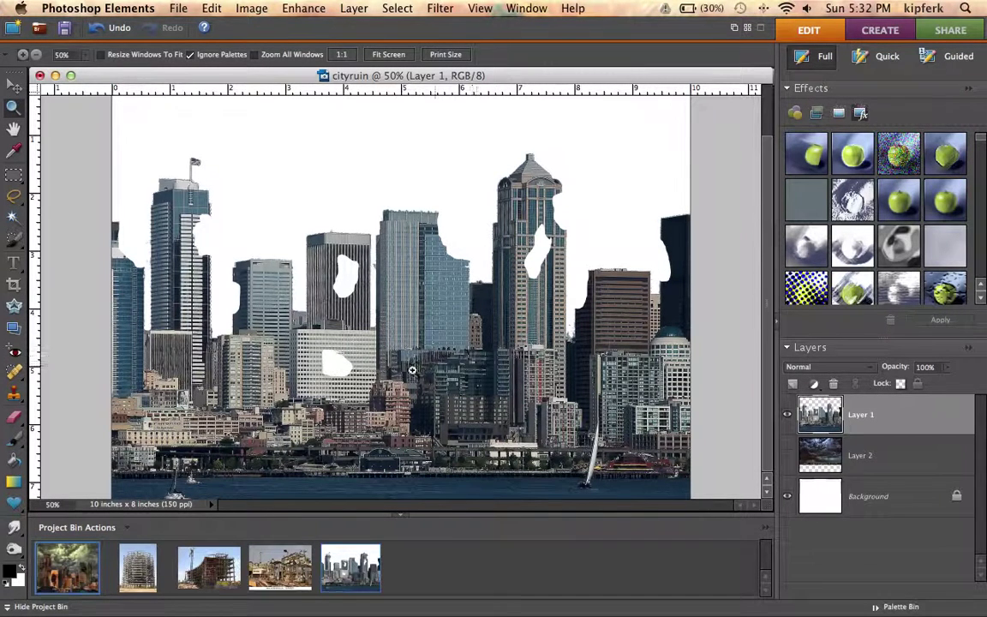
click(348, 268)
click(346, 280)
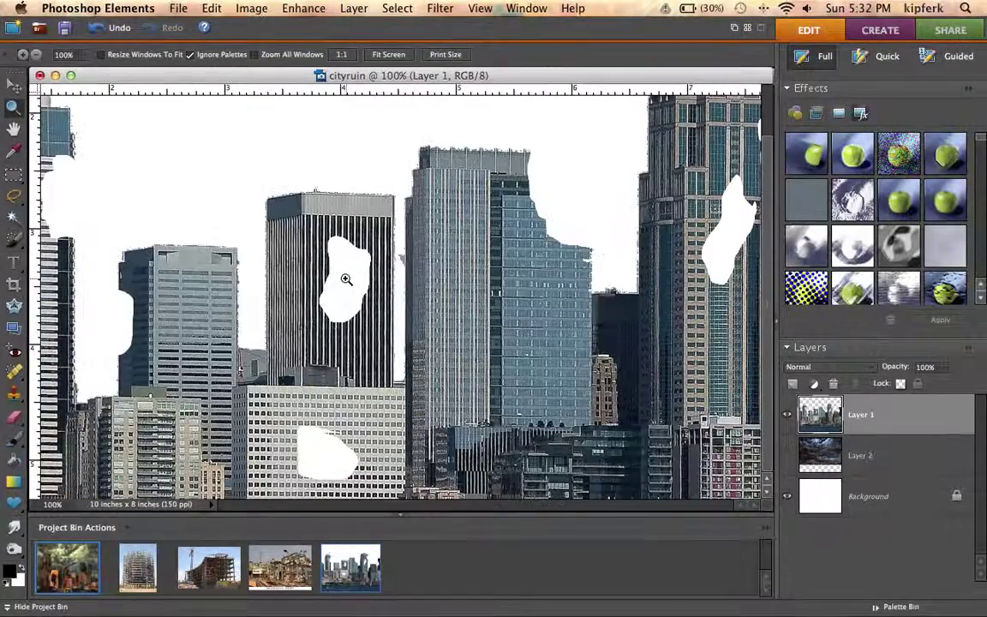
click(348, 279)
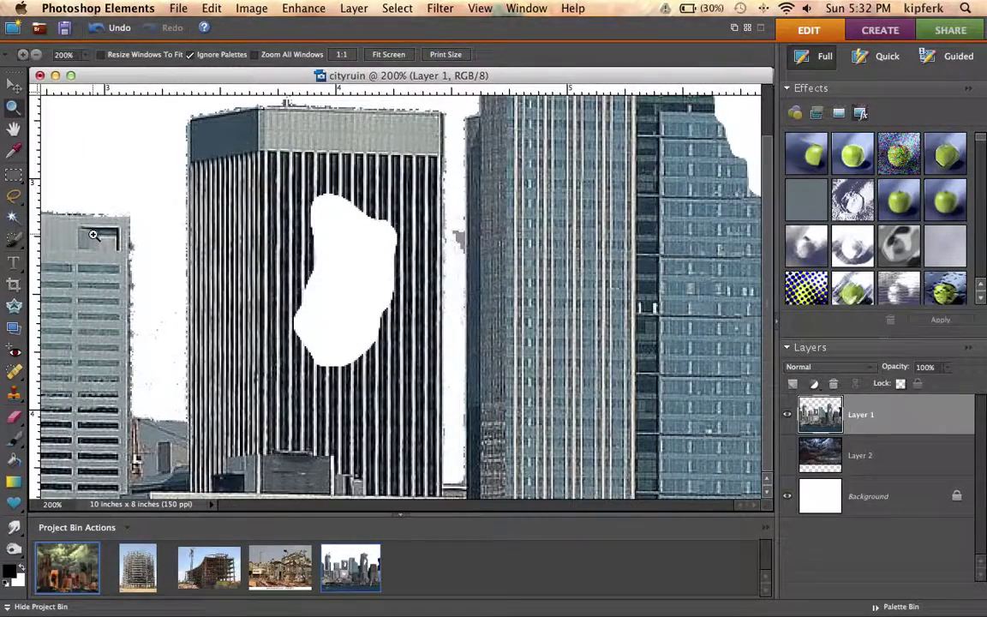
key(e)
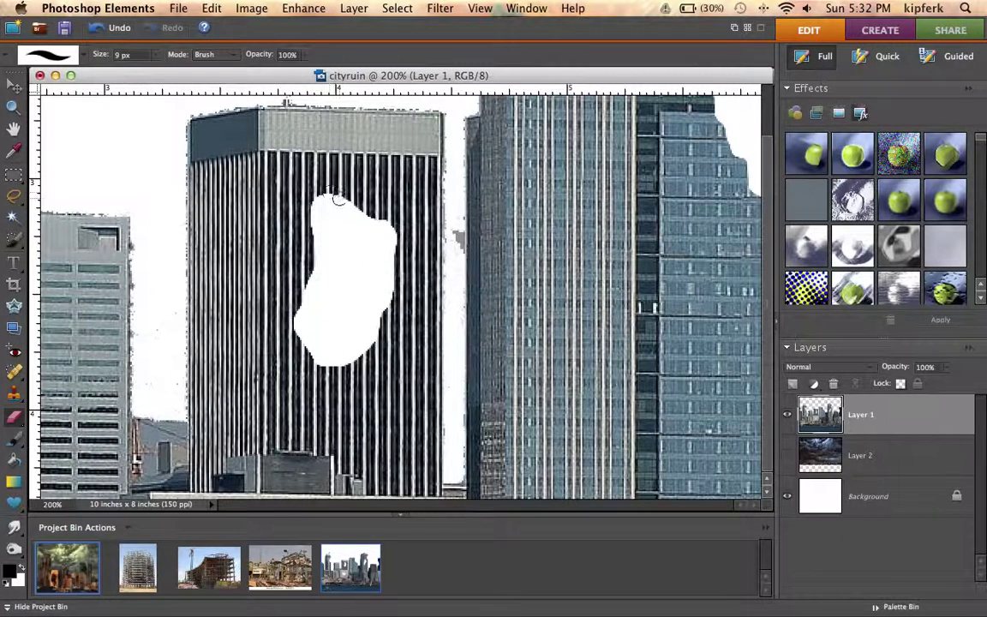
drag(341, 199, 363, 211)
Step: Switch the Eraser to the hard 5 px brush and erase jagged notches all around the striped tower's hole
click(82, 54)
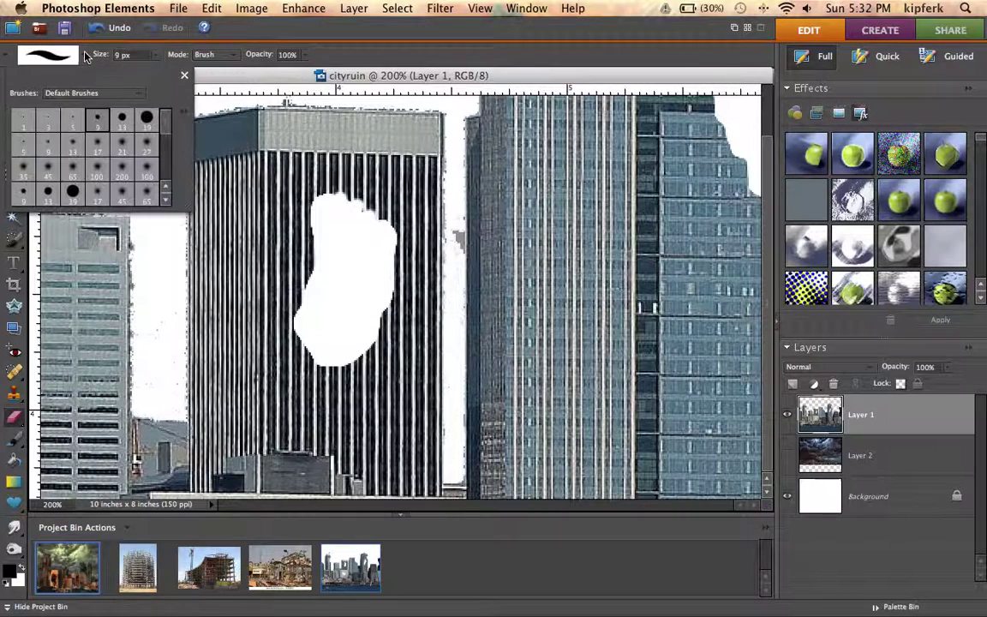
click(73, 120)
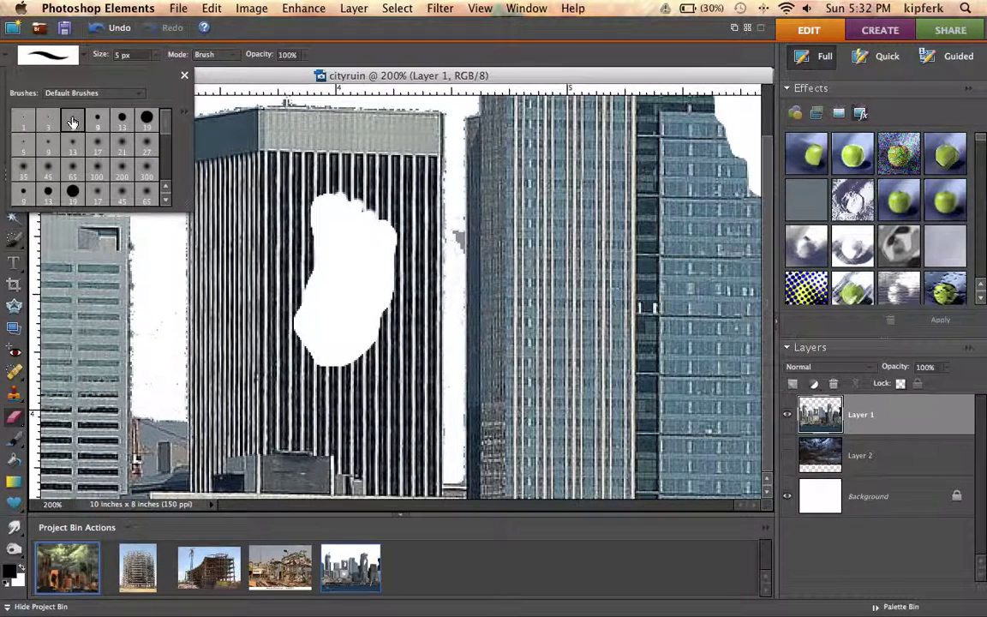
click(365, 218)
mouse_move(370, 211)
mouse_down()
mouse_move(402, 256)
mouse_move(392, 292)
mouse_move(376, 298)
mouse_move(390, 337)
mouse_move(382, 300)
mouse_move(368, 357)
mouse_move(365, 316)
mouse_move(349, 324)
mouse_move(343, 383)
mouse_move(346, 341)
mouse_move(306, 354)
mouse_move(319, 346)
mouse_move(294, 340)
mouse_move(291, 326)
mouse_move(313, 274)
mouse_move(308, 220)
mouse_move(331, 190)
mouse_up()
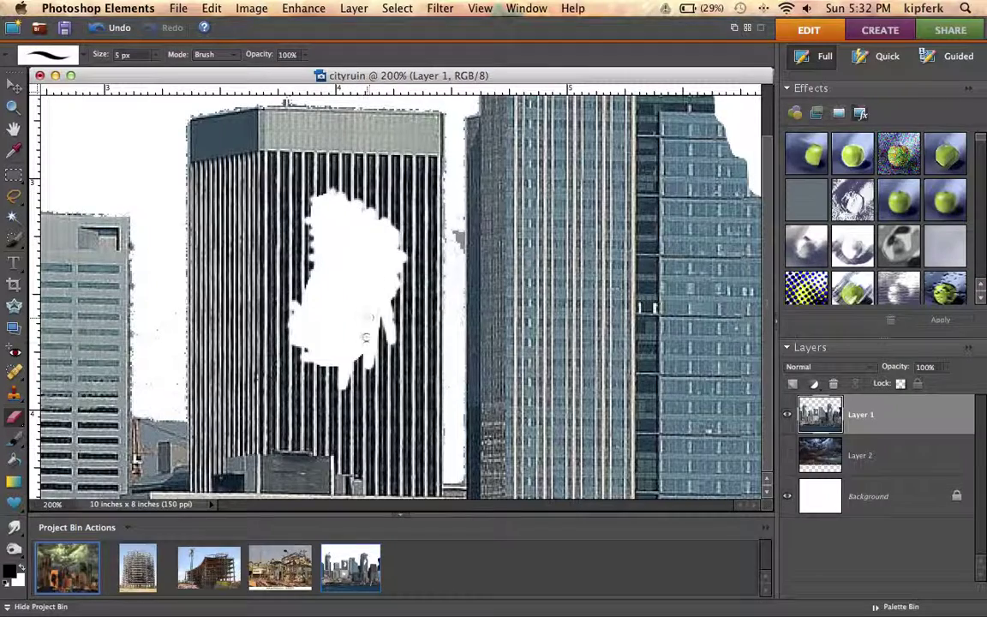
Step: Erase small jagged notches along the bite in the left edge of the grey tower beside the striped tower
key(z)
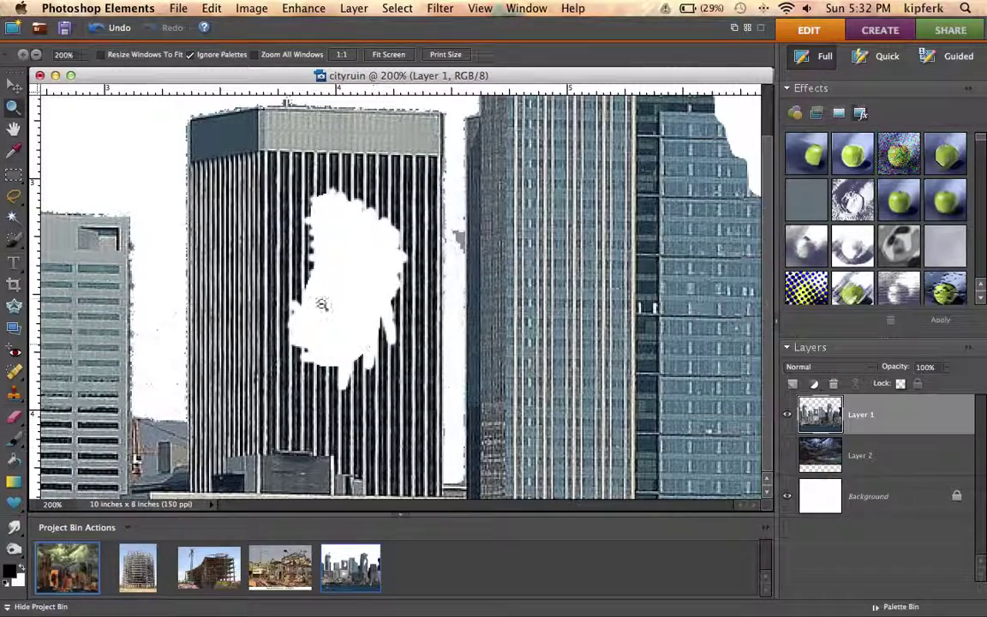
alt+click(320, 294)
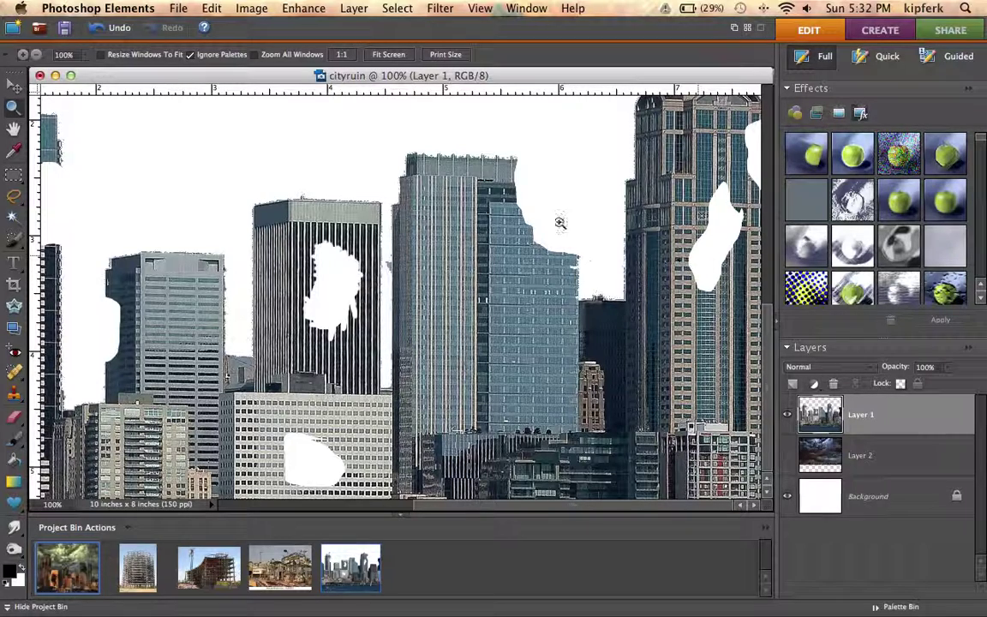
click(112, 327)
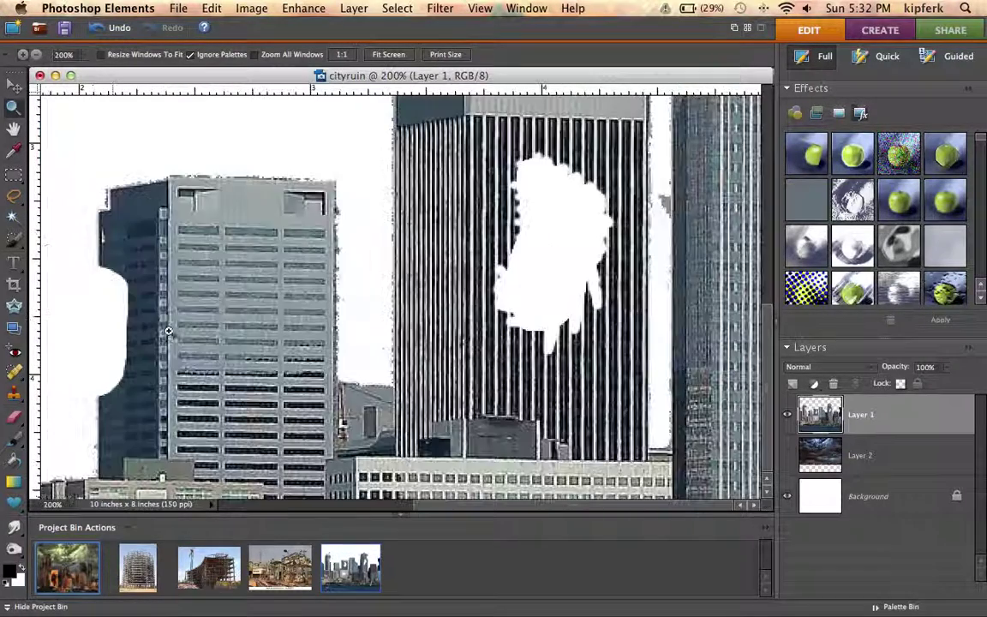
click(138, 325)
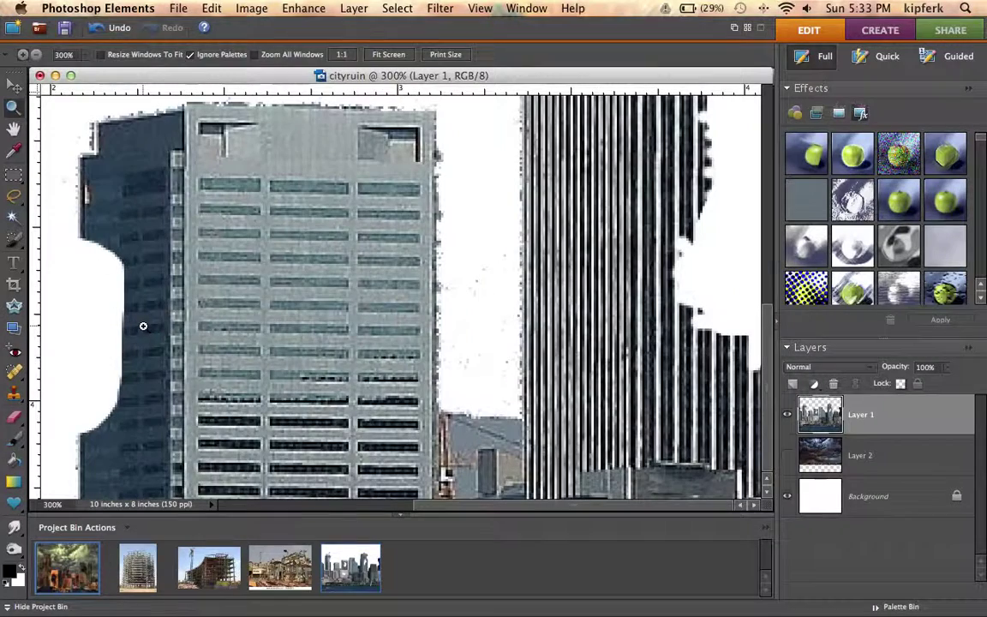
key(e)
mouse_move(113, 251)
mouse_down()
mouse_move(85, 219)
mouse_move(120, 268)
mouse_move(108, 381)
mouse_move(121, 408)
mouse_move(107, 401)
mouse_move(95, 418)
mouse_move(102, 421)
mouse_move(108, 379)
mouse_up()
Step: Show the storm cloud sky on Layer 2 behind the whole damaged skyline
key(z)
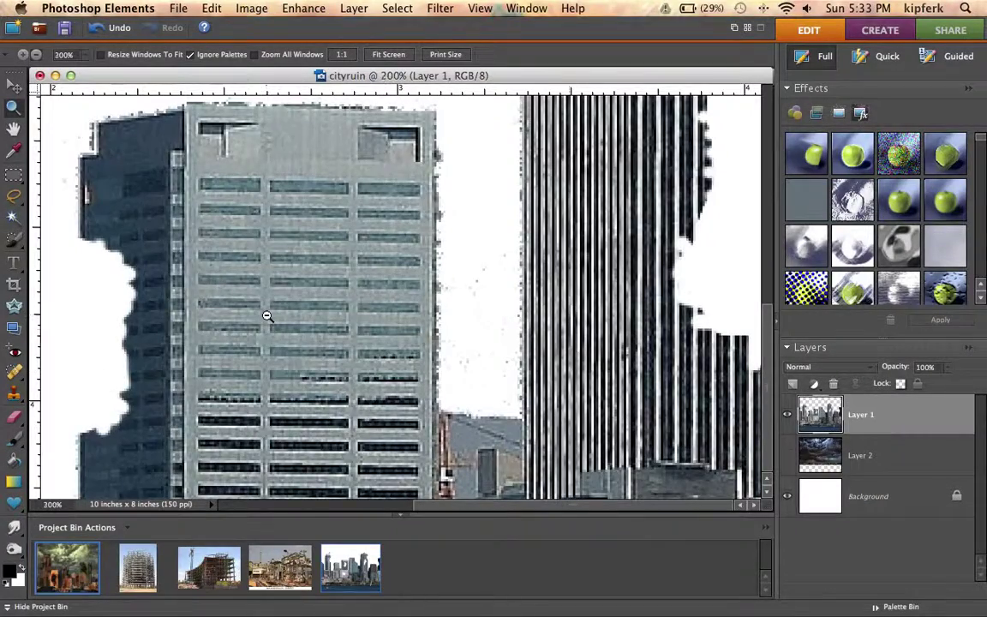
alt+click(267, 316)
alt+click(364, 302)
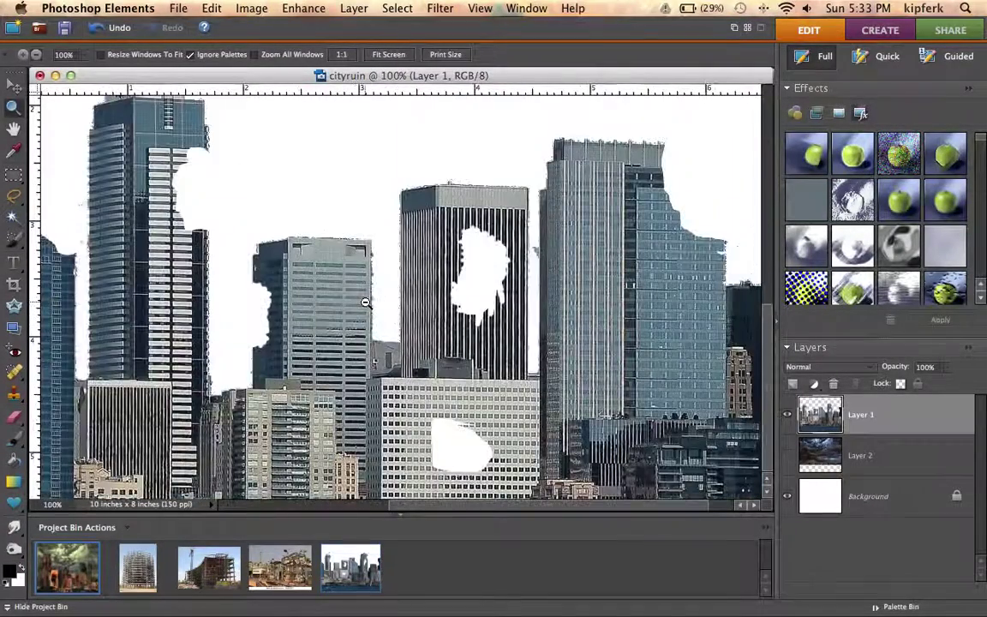
alt+click(364, 303)
alt+click(365, 303)
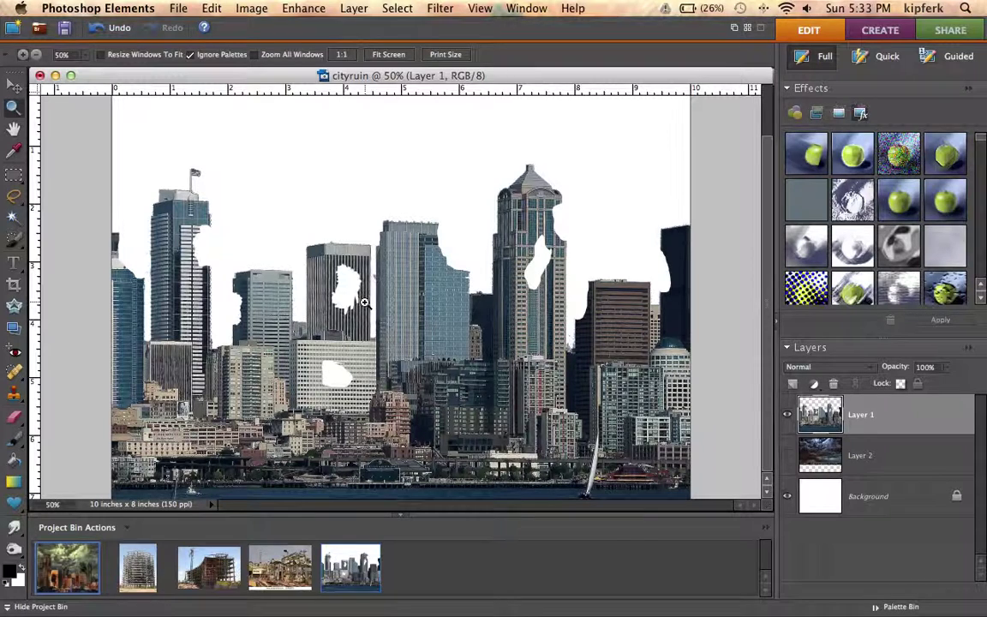
click(787, 457)
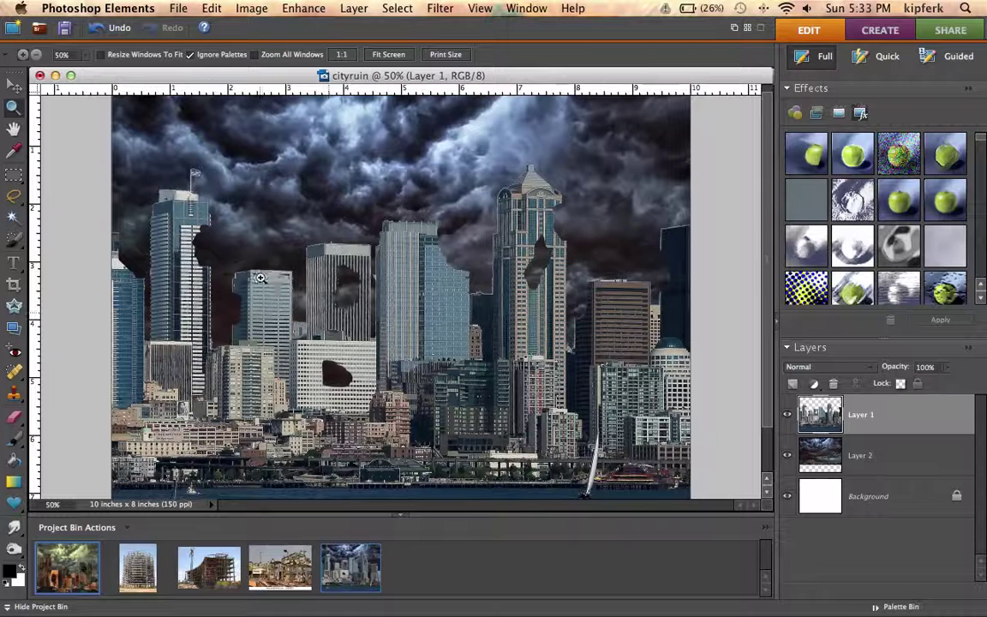
drag(348, 278, 358, 286)
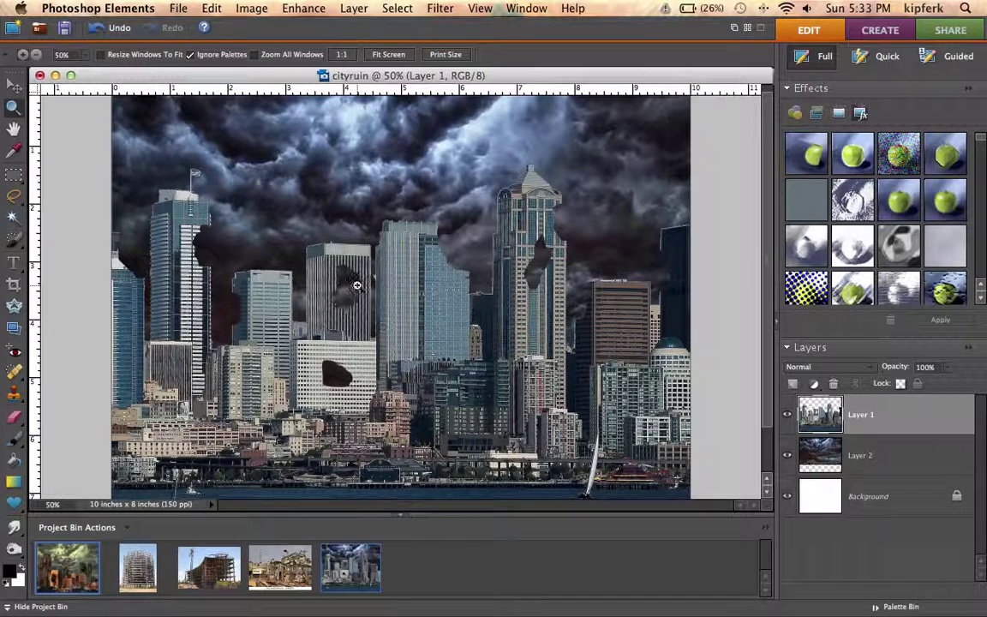